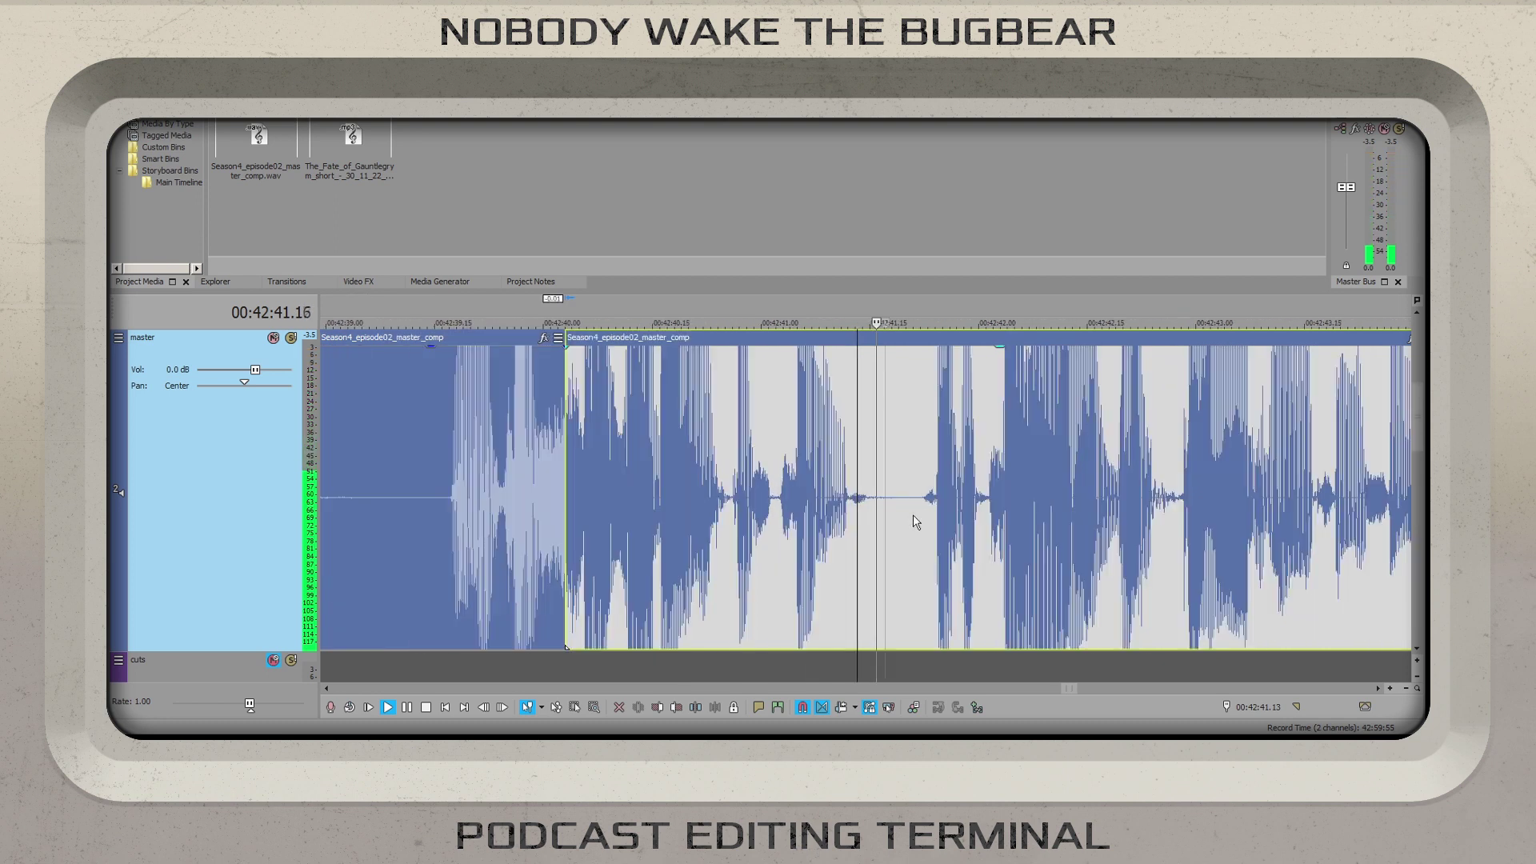
# - Split the master track clip in the quiet gap between words at 00:42:42.25
pyautogui.scroll(2, 975, 502)
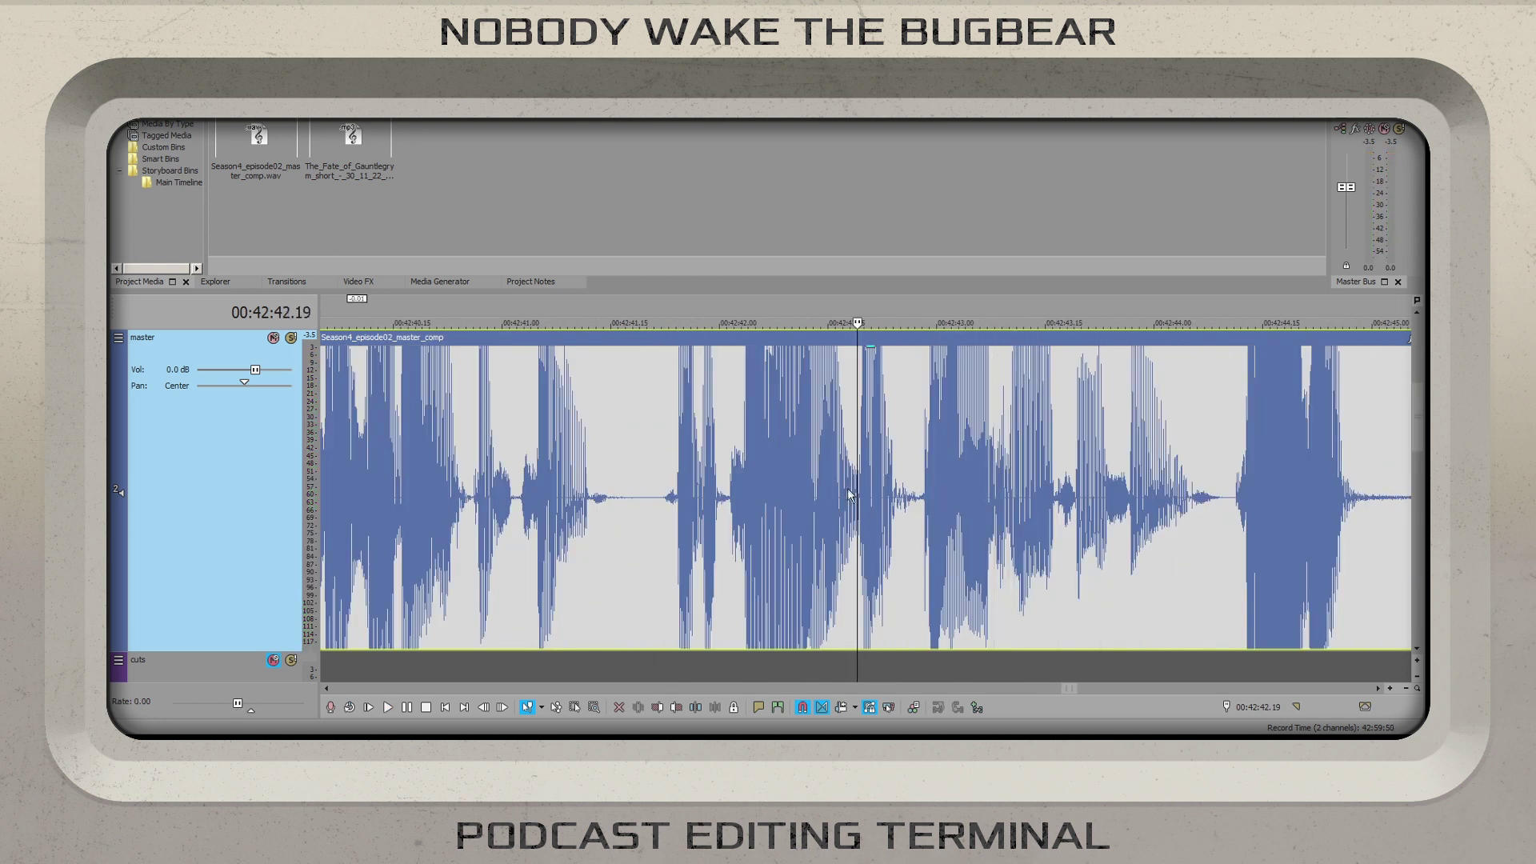
pyautogui.scroll(2, 931, 512)
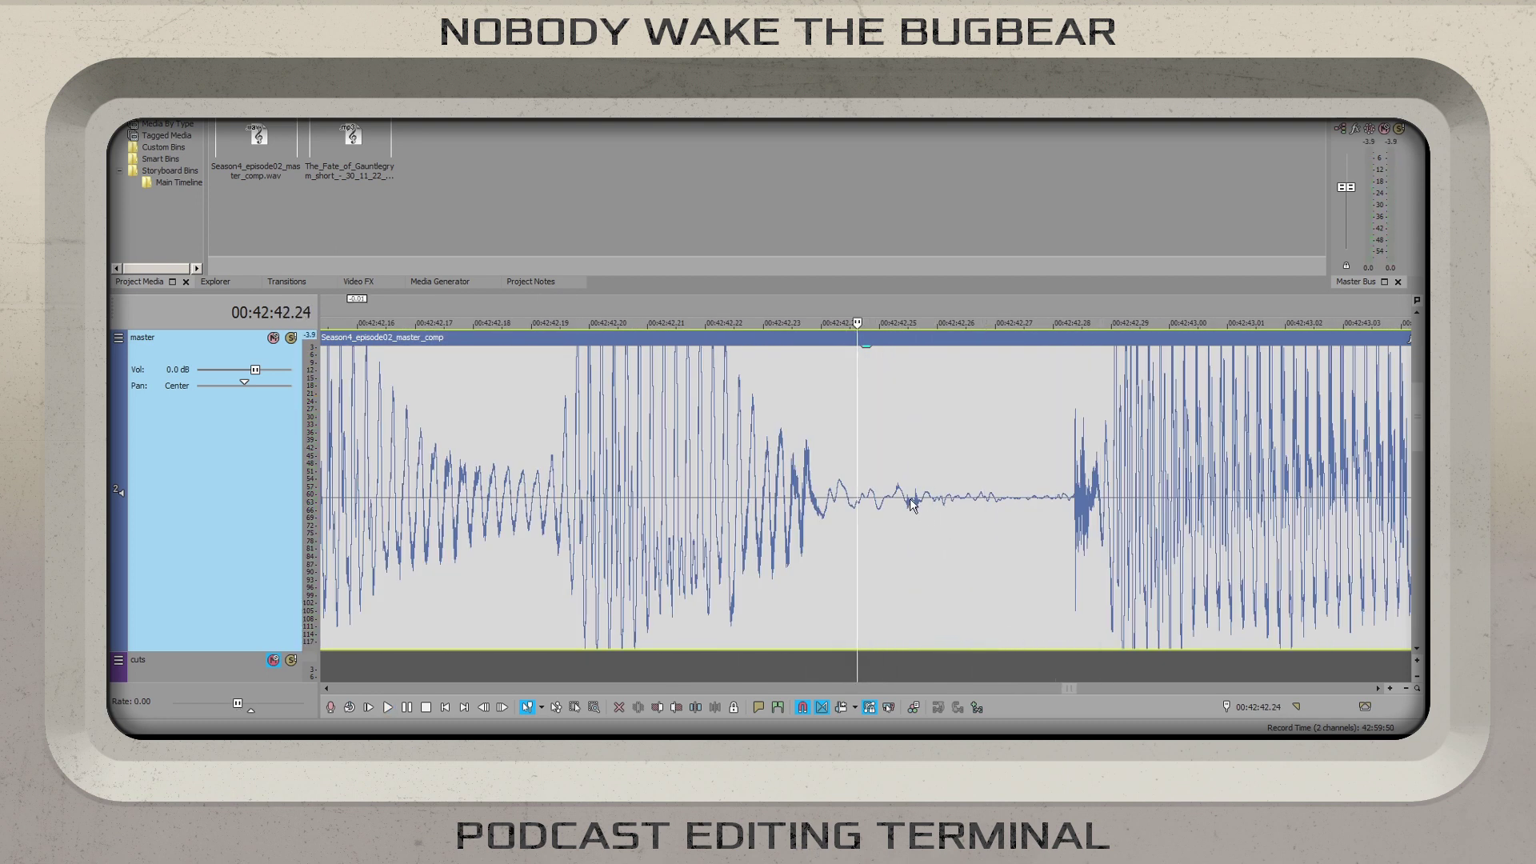
pyautogui.click(910, 504)
pyautogui.press('s')
pyautogui.scroll(-3, 809, 519)
pyautogui.scroll(3, 811, 488)
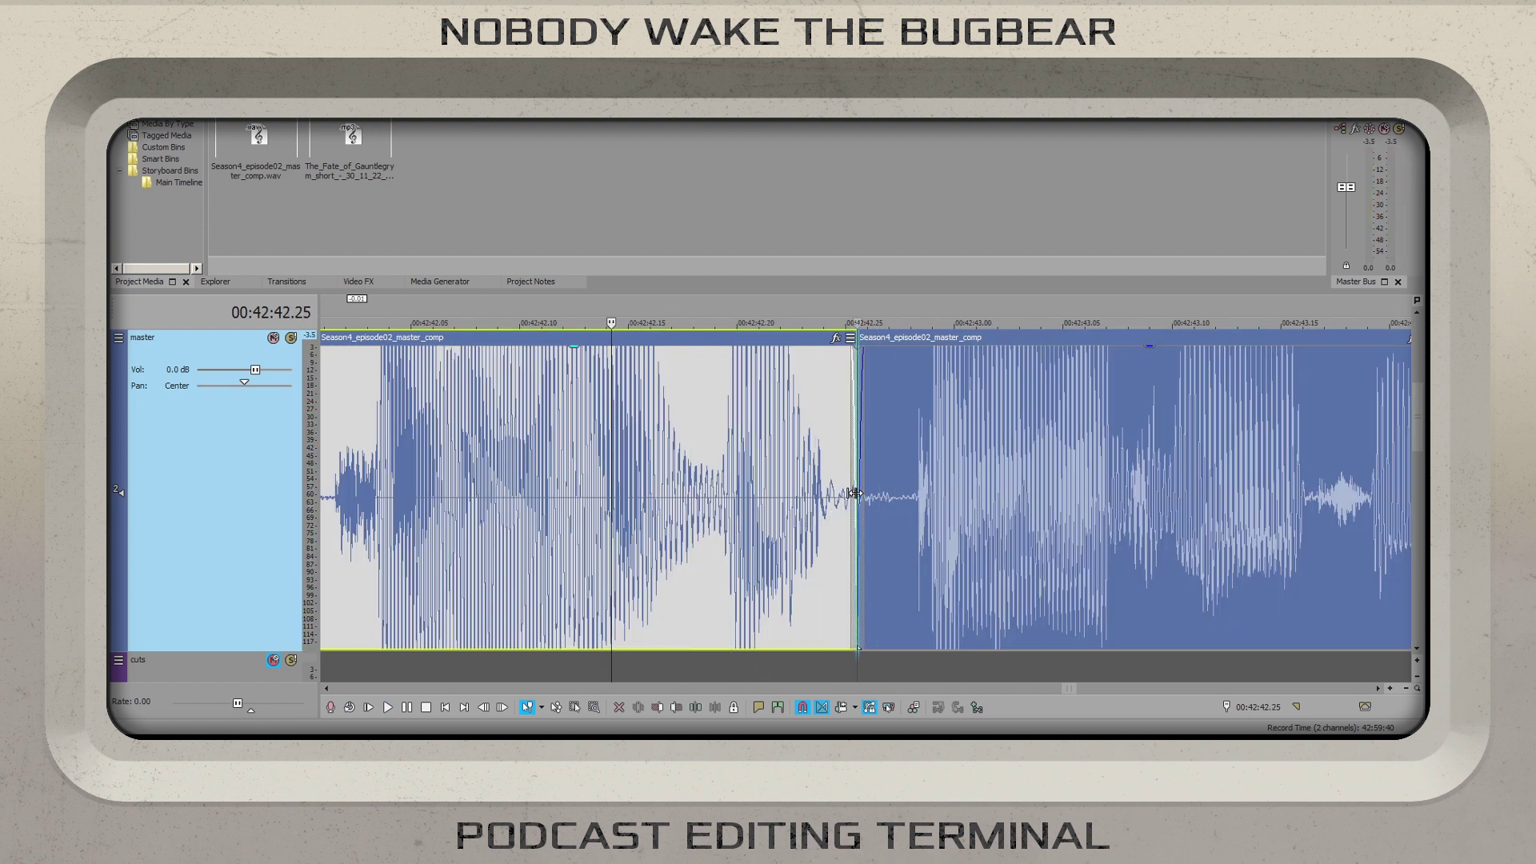
# - Add a fade-out to the clip before the split at 00:42:42.25 and a fade-in to the clip after it
pyautogui.moveTo(831, 444); pyautogui.dragTo(724, 448)
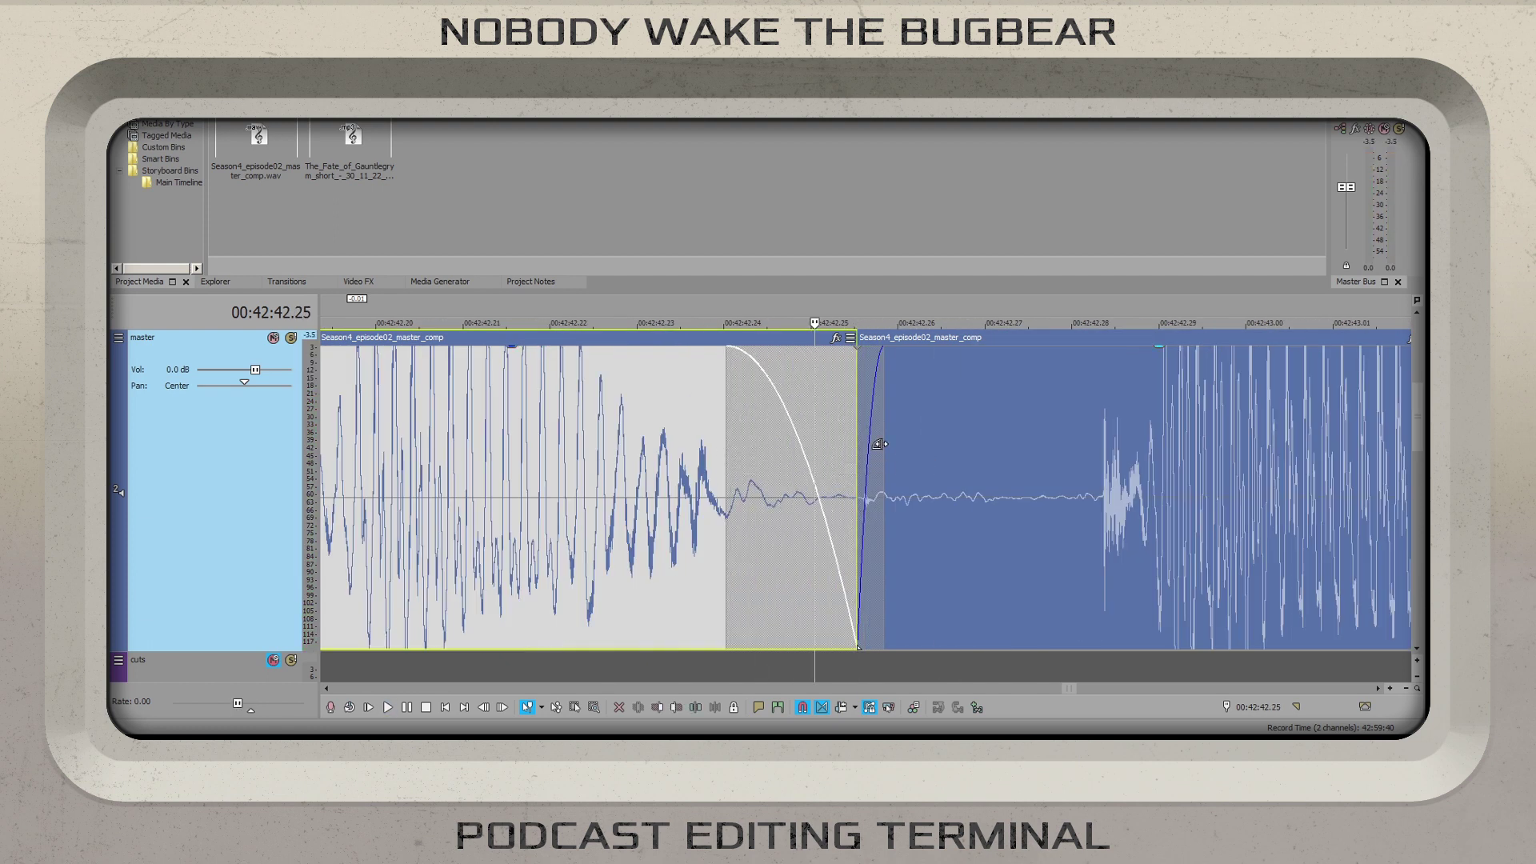
pyautogui.moveTo(876, 444); pyautogui.dragTo(962, 446)
pyautogui.scroll(-5, 1095, 479)
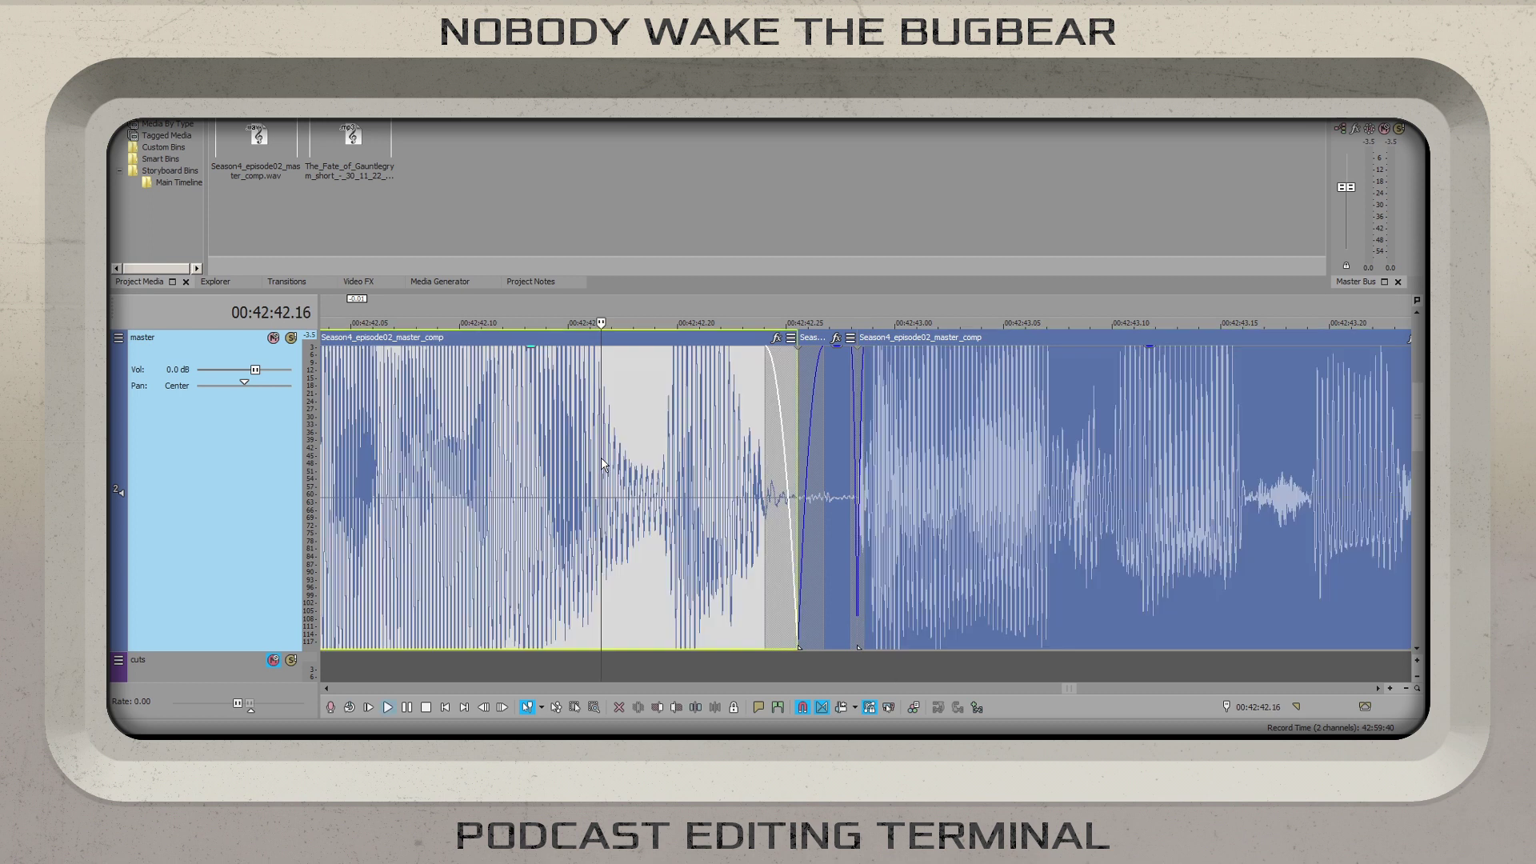
# - Play on, isolate the short noisy section ending at 00:42:43.25 on the master track and delete it
pyautogui.press('space')
pyautogui.scroll(2, 992, 483)
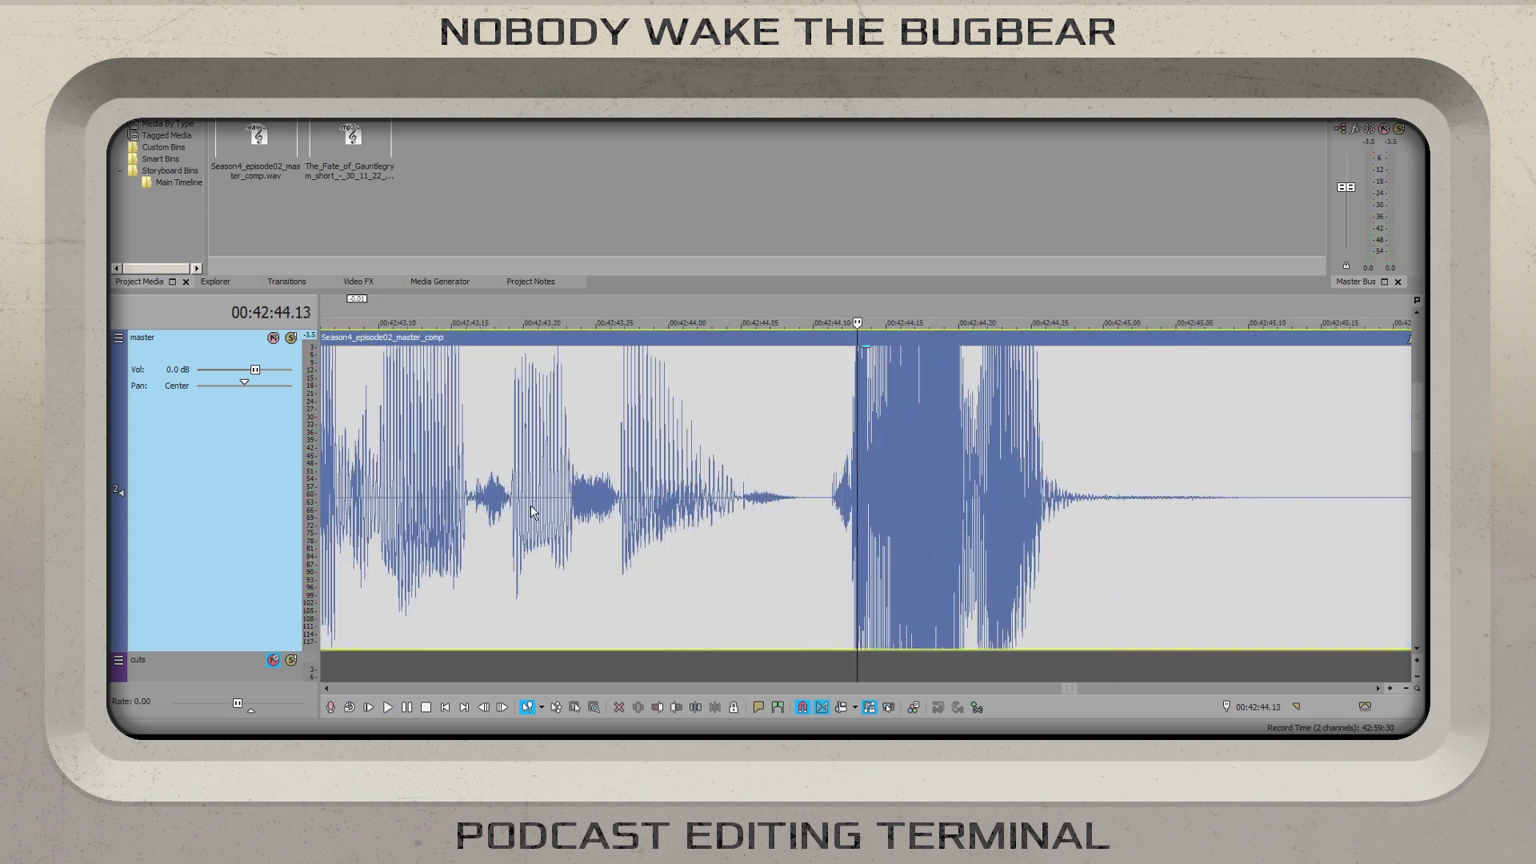
pyautogui.scroll(3, 579, 504)
pyautogui.press('space')
pyautogui.click(1014, 492)
pyautogui.keyDown('ctrl'); pyautogui.click(1014, 493); pyautogui.keyUp('ctrl')
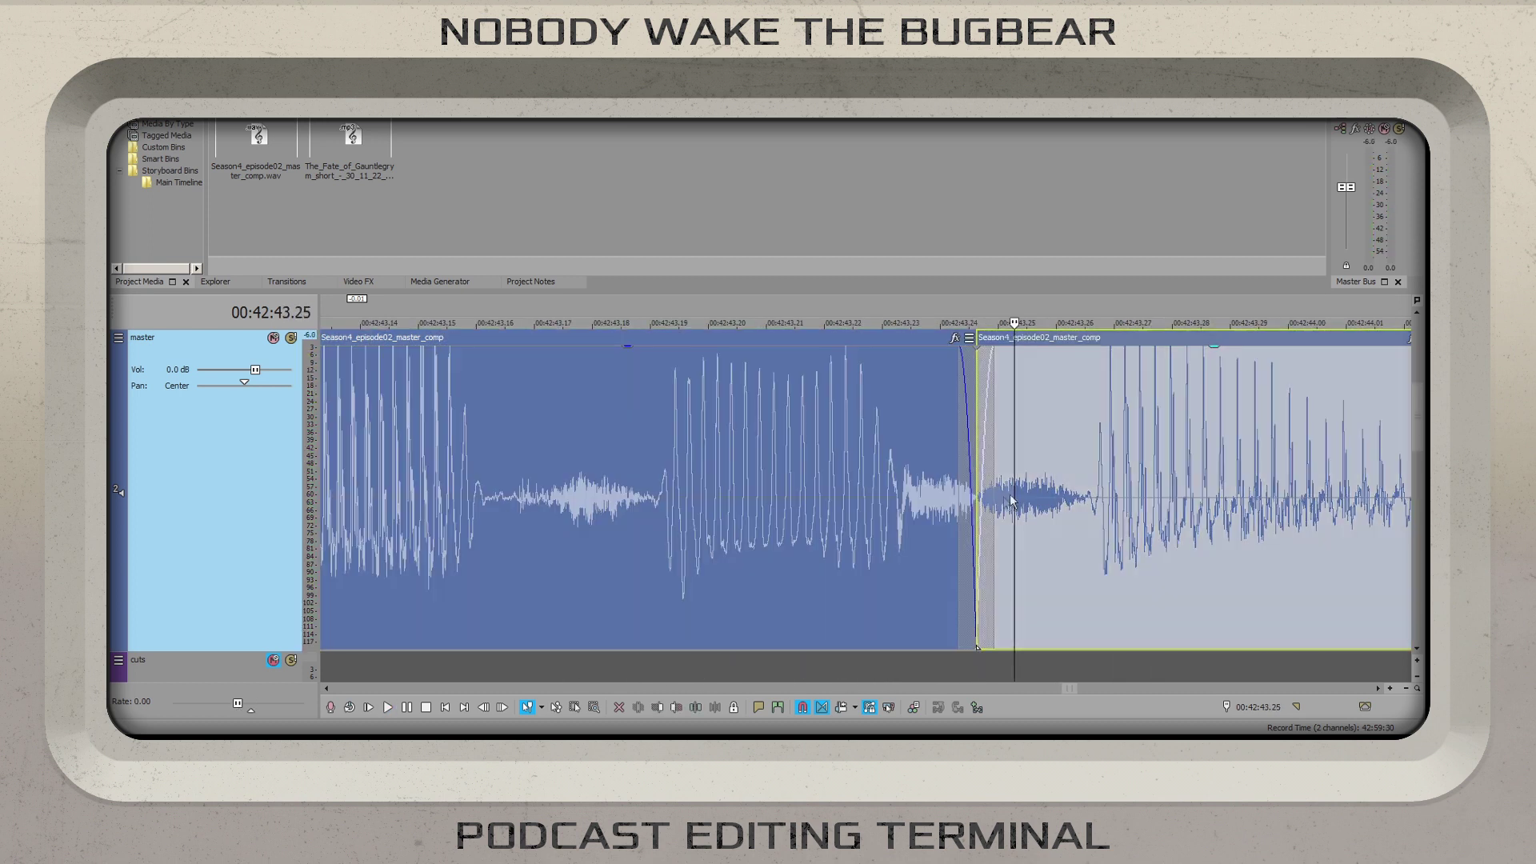
pyautogui.press('Delete')
# - Move the following clip back to close the gap just before 00:42:43.25
pyautogui.keyDown('ctrl'); pyautogui.click(1024, 484); pyautogui.keyUp('ctrl')
pyautogui.click(1060, 476)
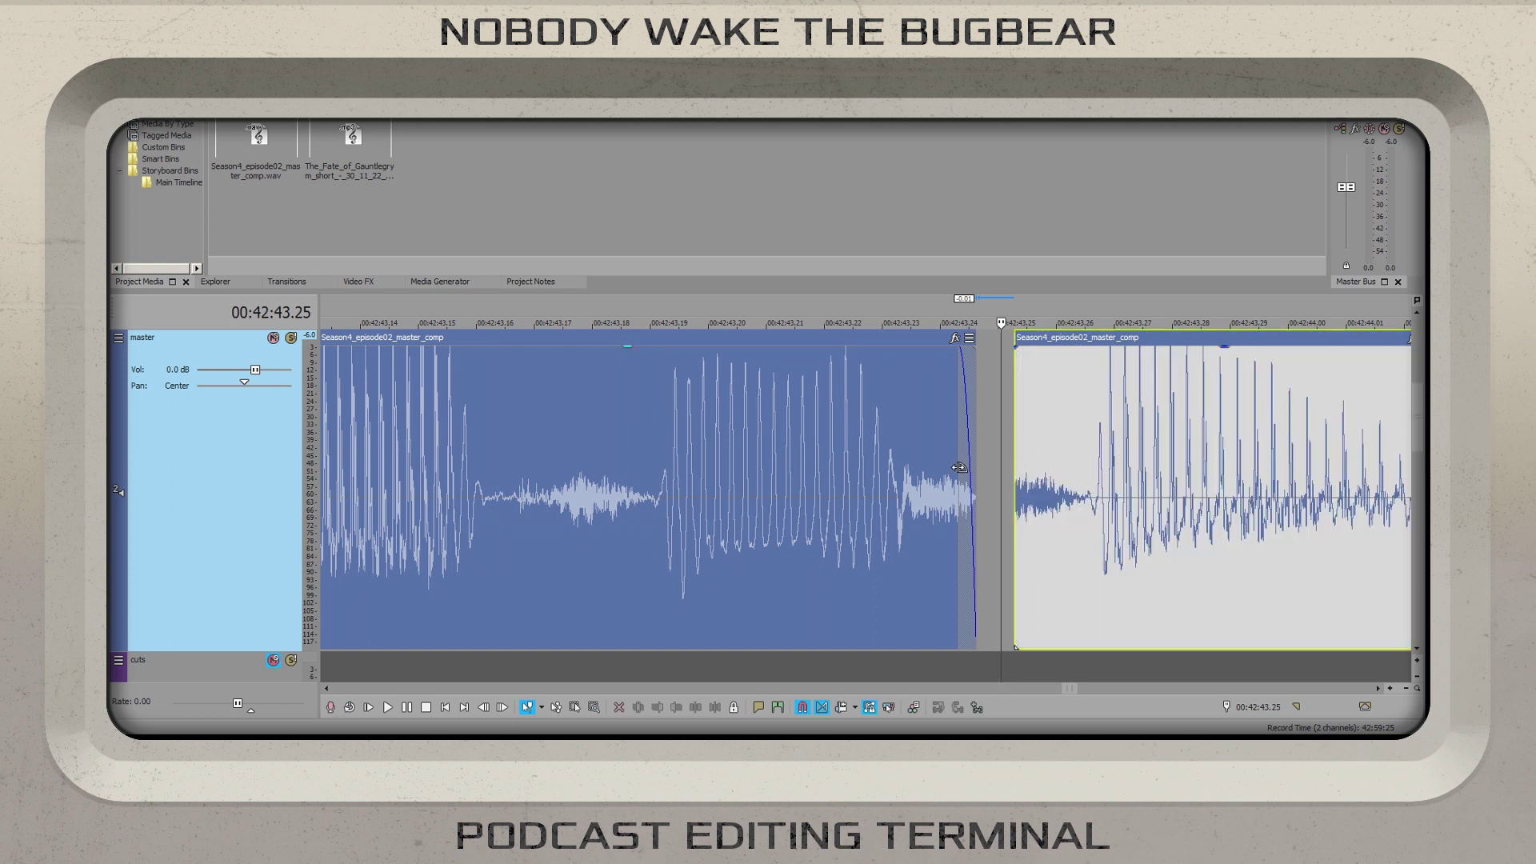
pyautogui.moveTo(1060, 476); pyautogui.dragTo(1024, 479)
pyautogui.scroll(-4, 689, 449)
# - Play the new join and split the master clip where the word dies away, just after 00:42:44.02
pyautogui.press('space')
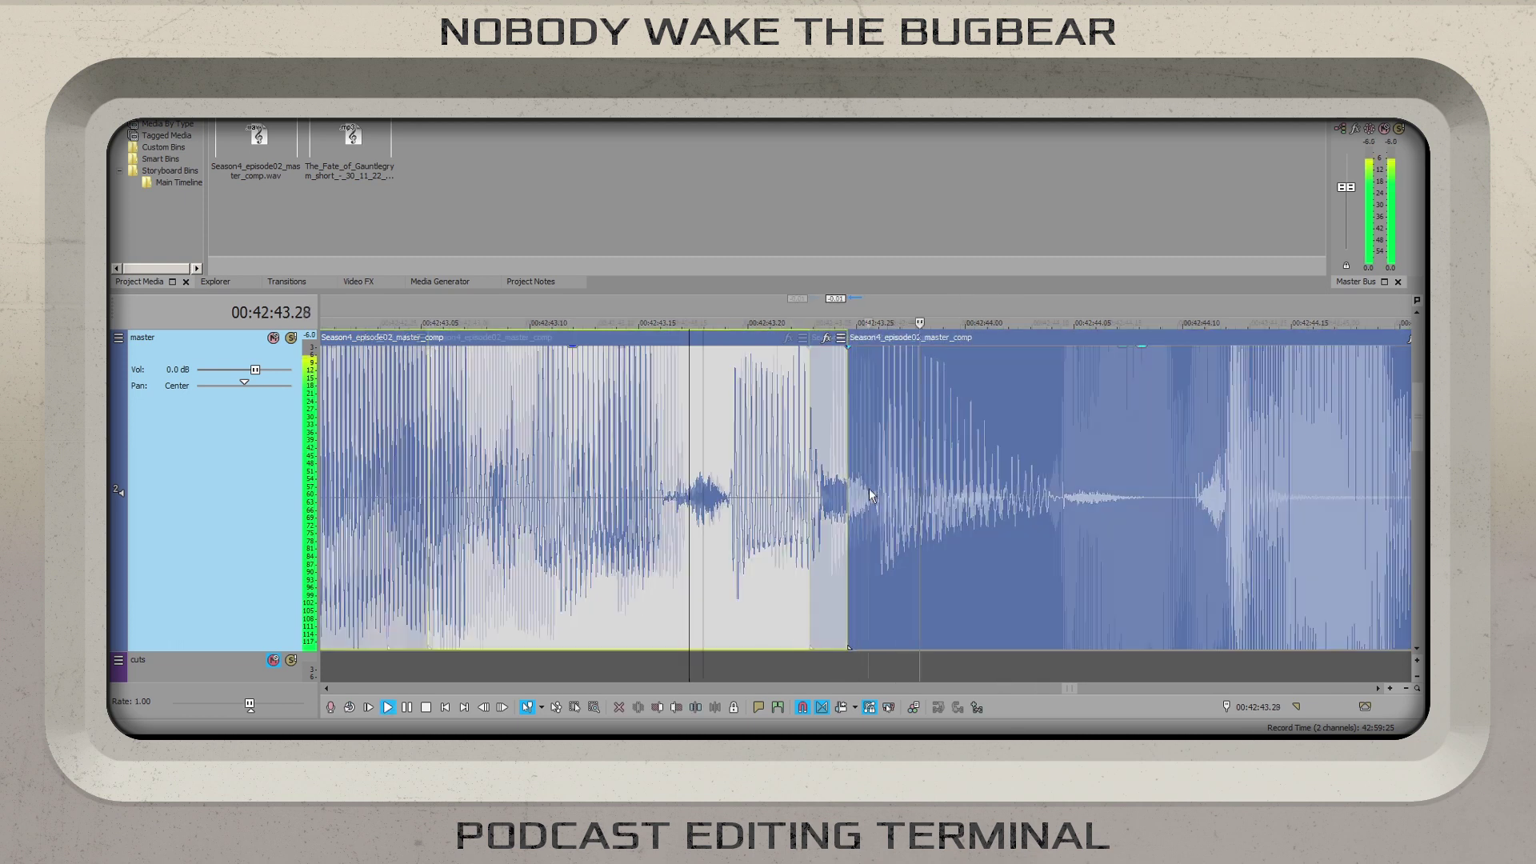
pyautogui.scroll(3, 899, 491)
pyautogui.press('space')
pyautogui.press('s')
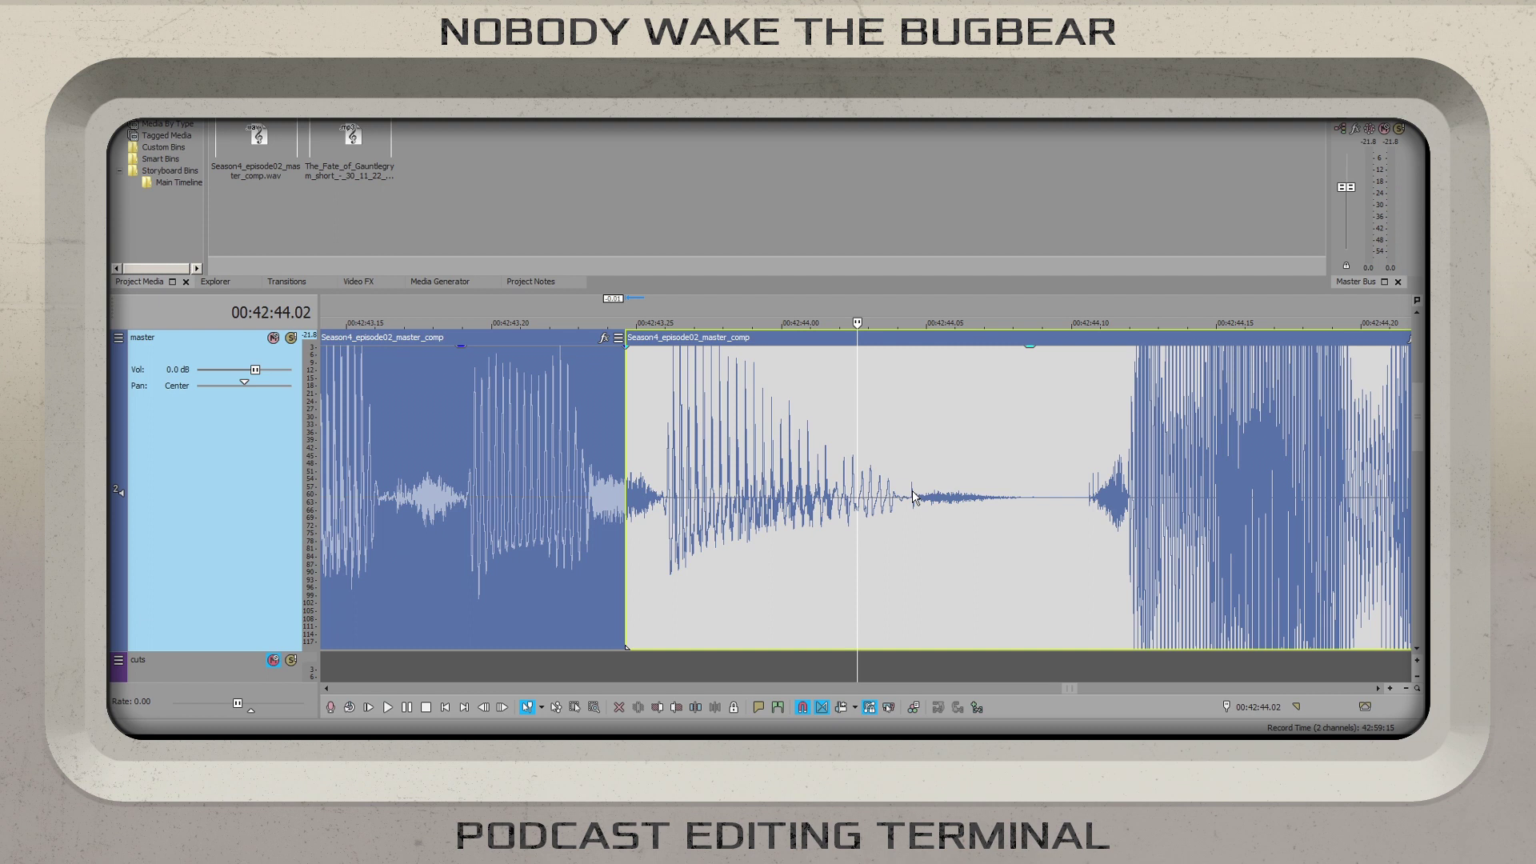
pyautogui.scroll(-2, 914, 487)
# - Play through the following speech and split the master clip at 00:42:44.10, just before the next sound
pyautogui.click(608, 490)
pyautogui.scroll(-6, 855, 510)
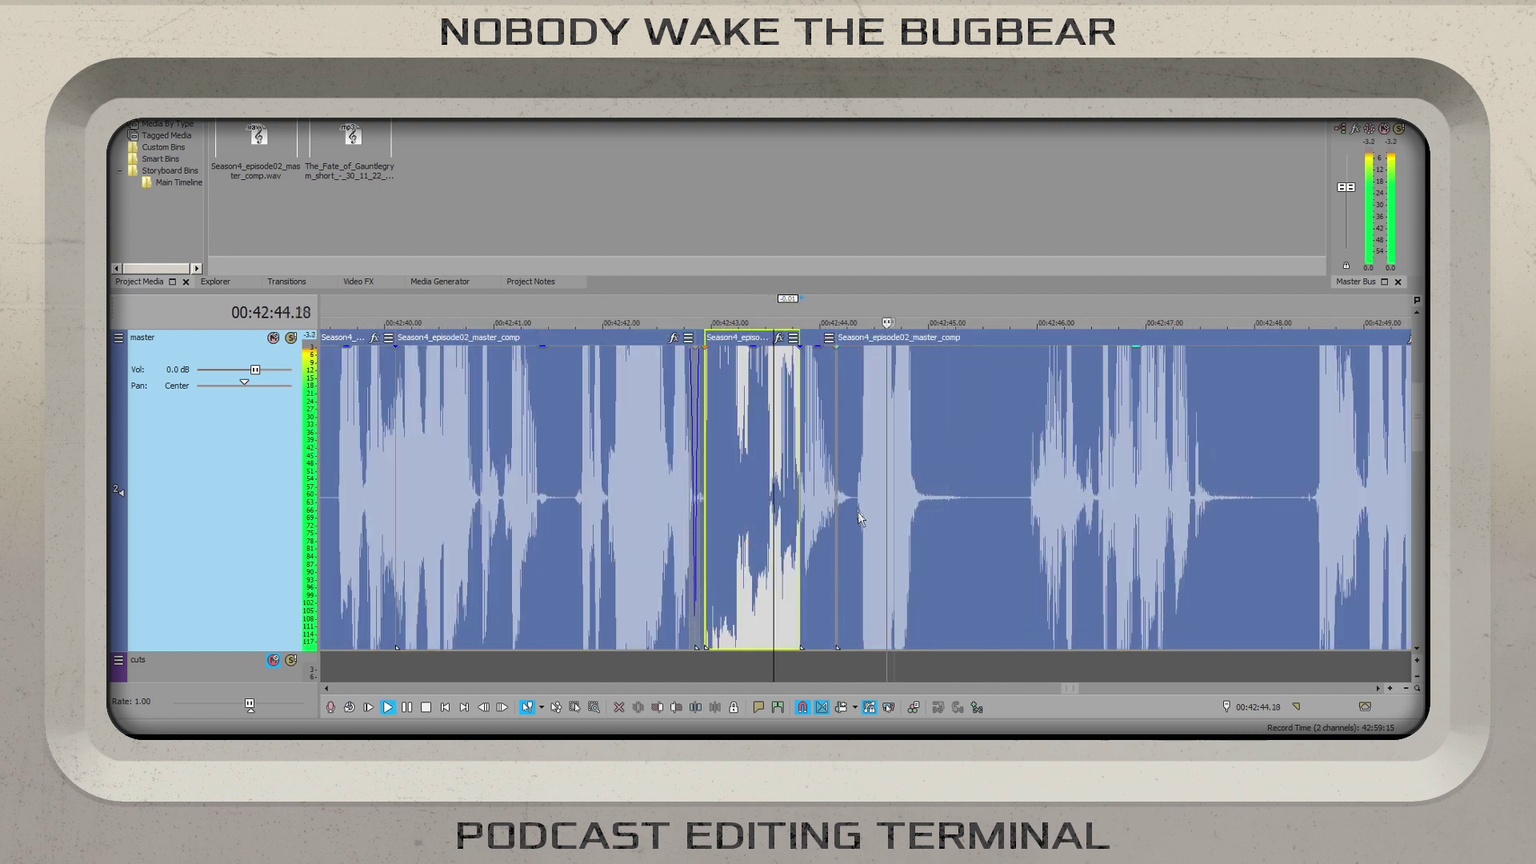
pyautogui.click(883, 521)
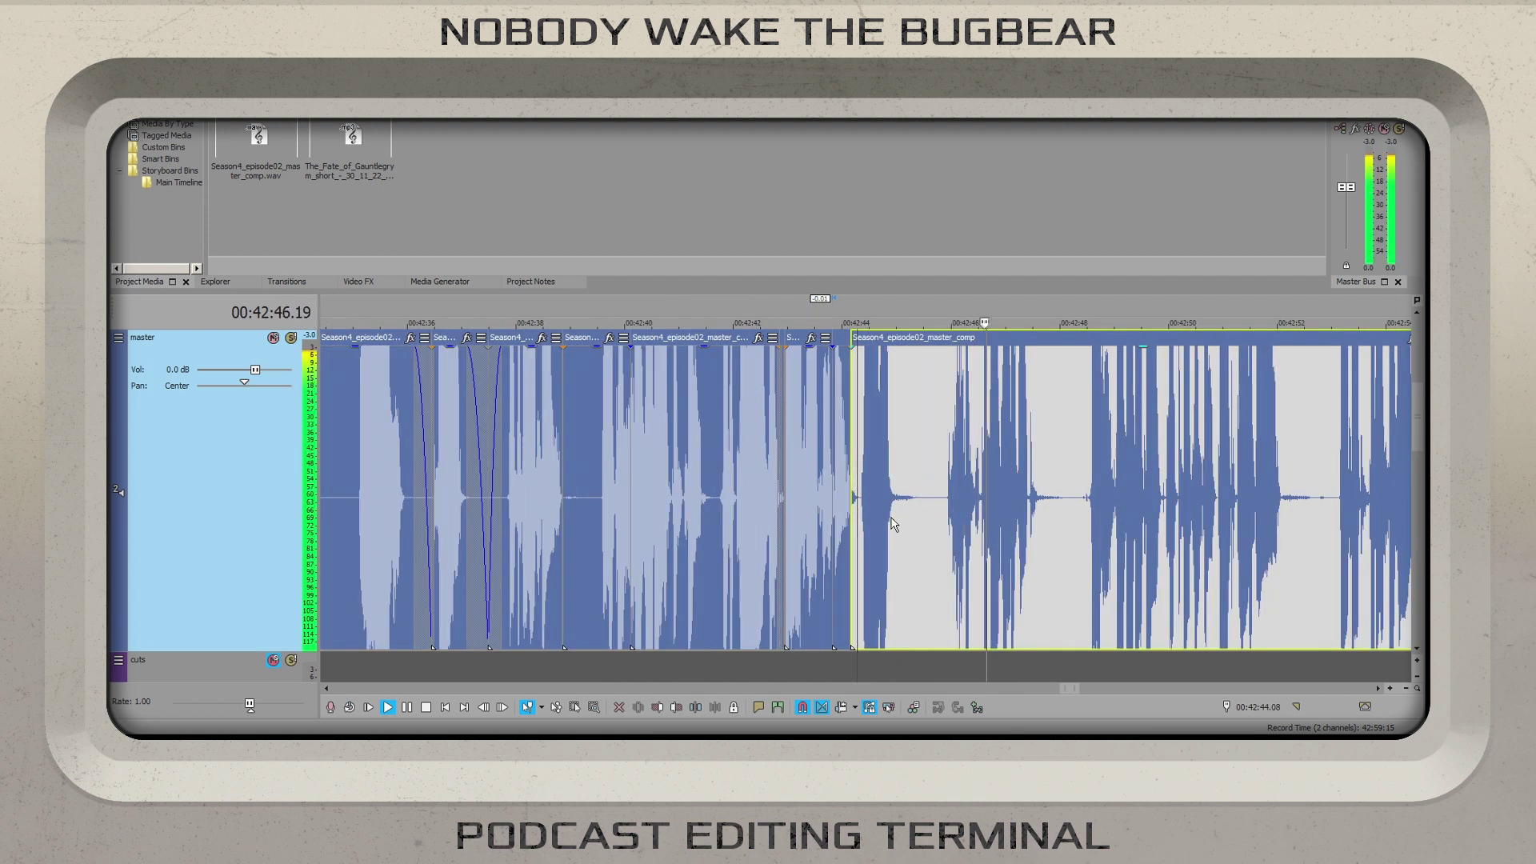
pyautogui.scroll(8, 893, 524)
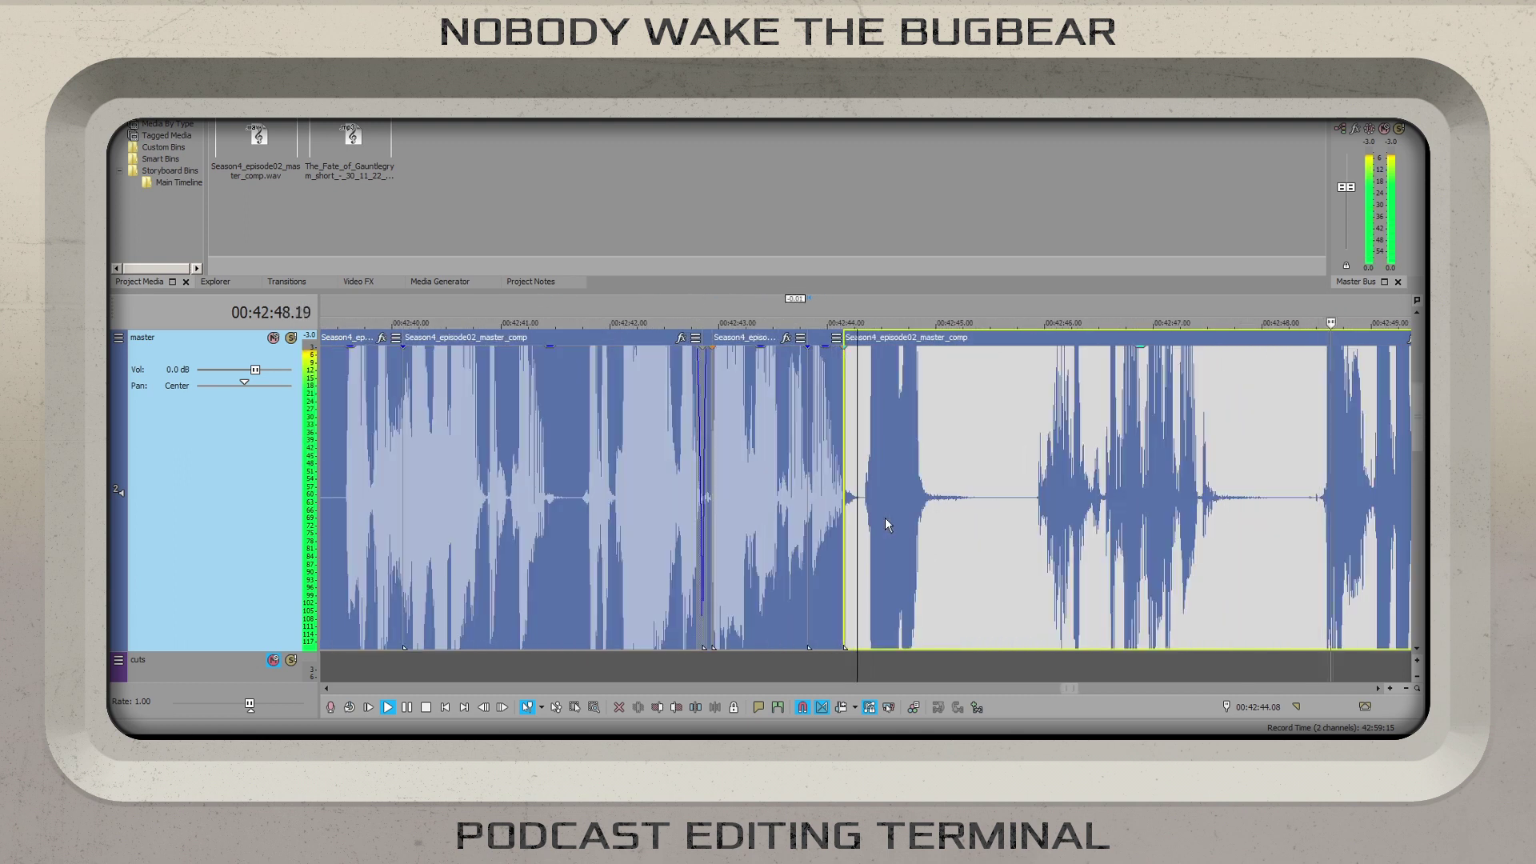
pyautogui.press('space')
pyautogui.click(893, 484)
pyautogui.press('s')
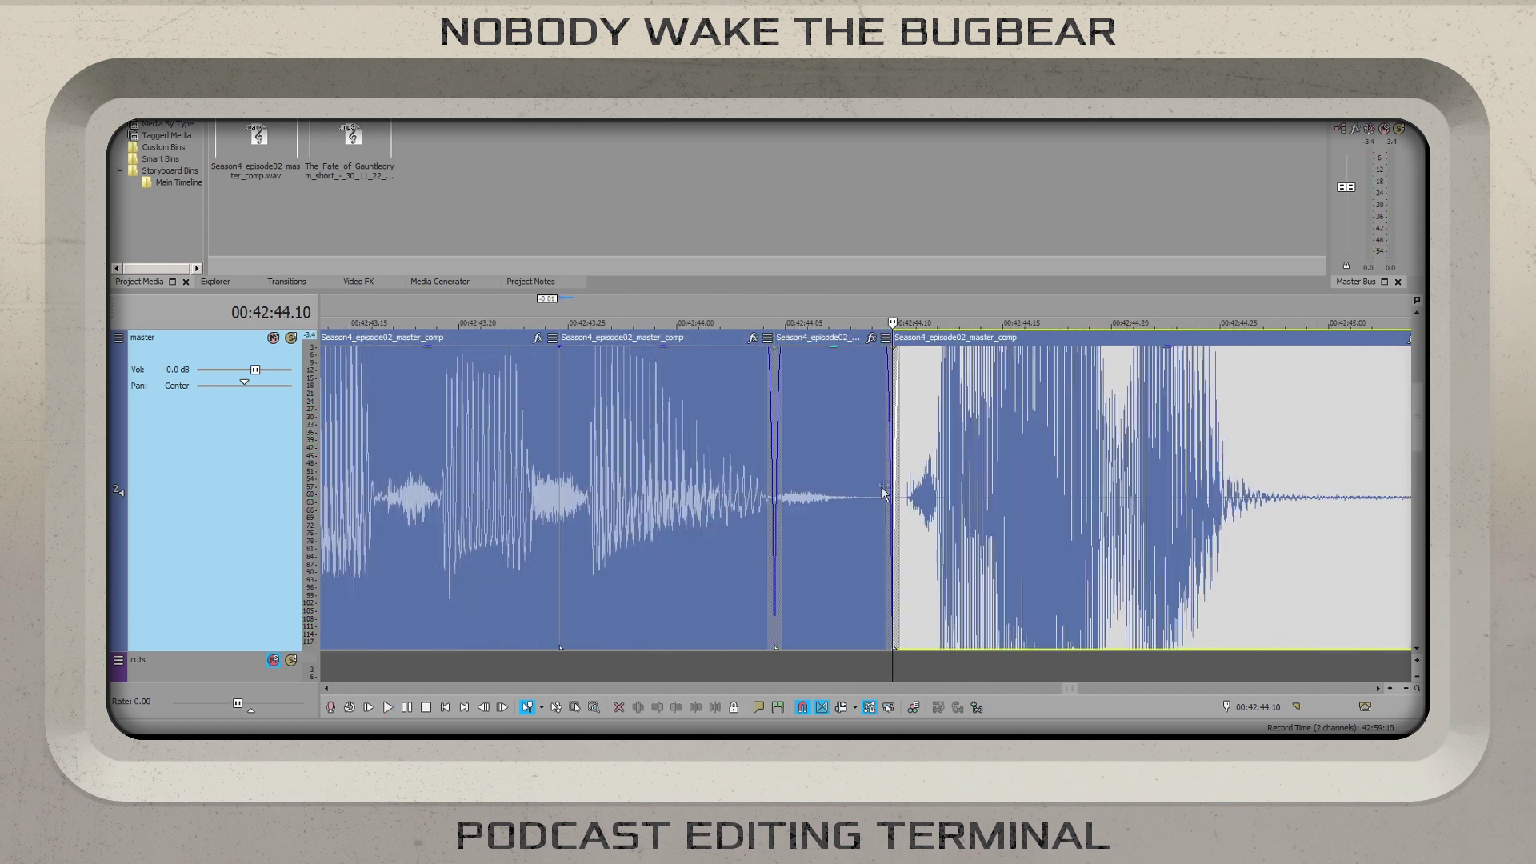
# - Add a long fade-out to the short clip that ends at 00:42:44.10
pyautogui.click(880, 483)
pyautogui.moveTo(891, 333); pyautogui.dragTo(790, 490)
# - Split the master clip shortly after 00:42:46.15 and move the unwanted piece starting at 00:42:44.10 to the cuts track
pyautogui.press('space')
pyautogui.click(853, 497)
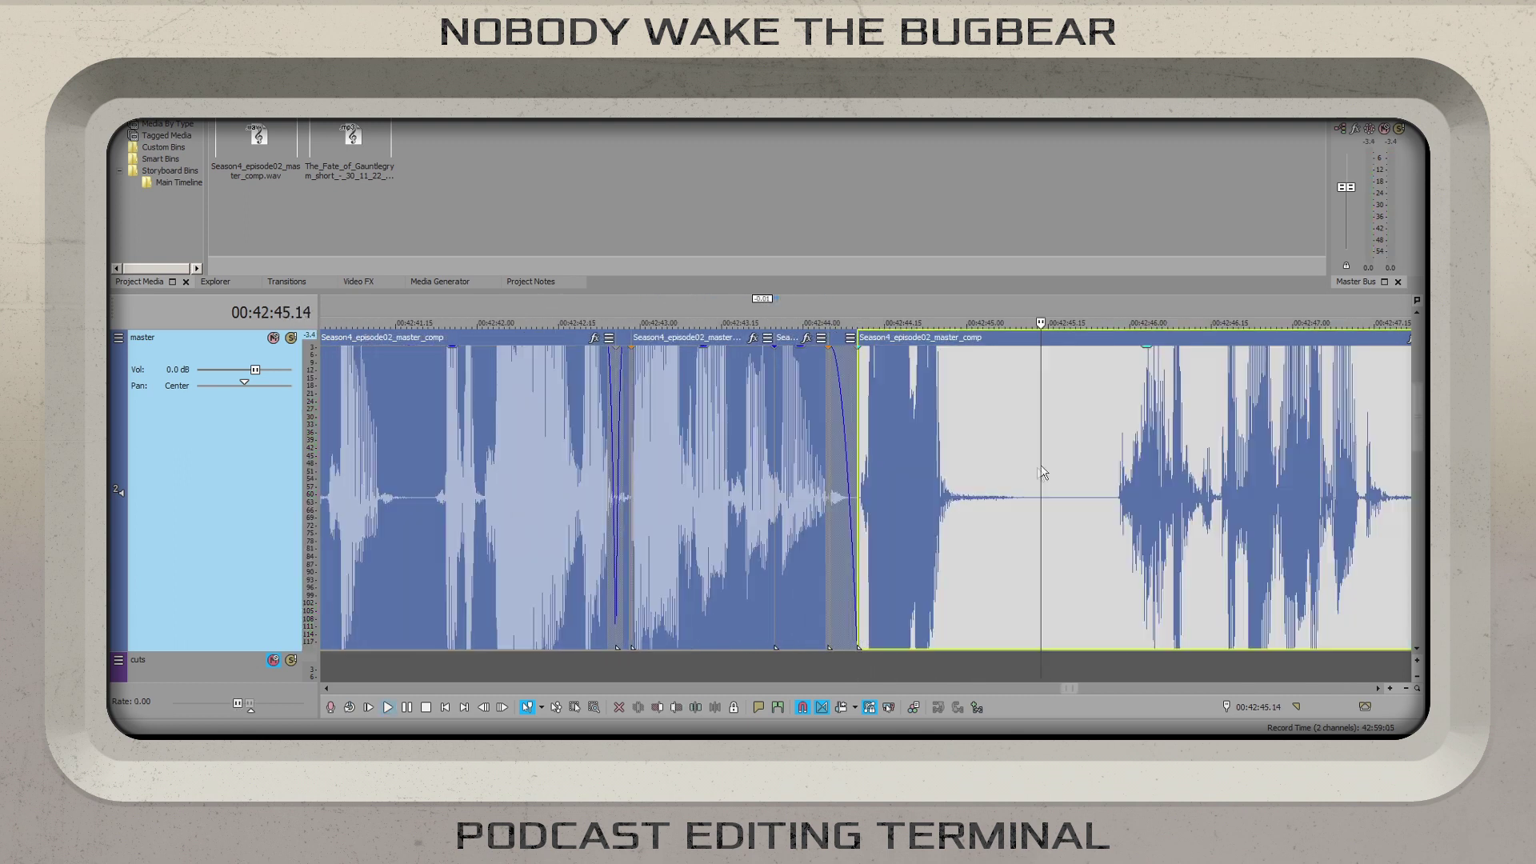
pyautogui.press('Return')
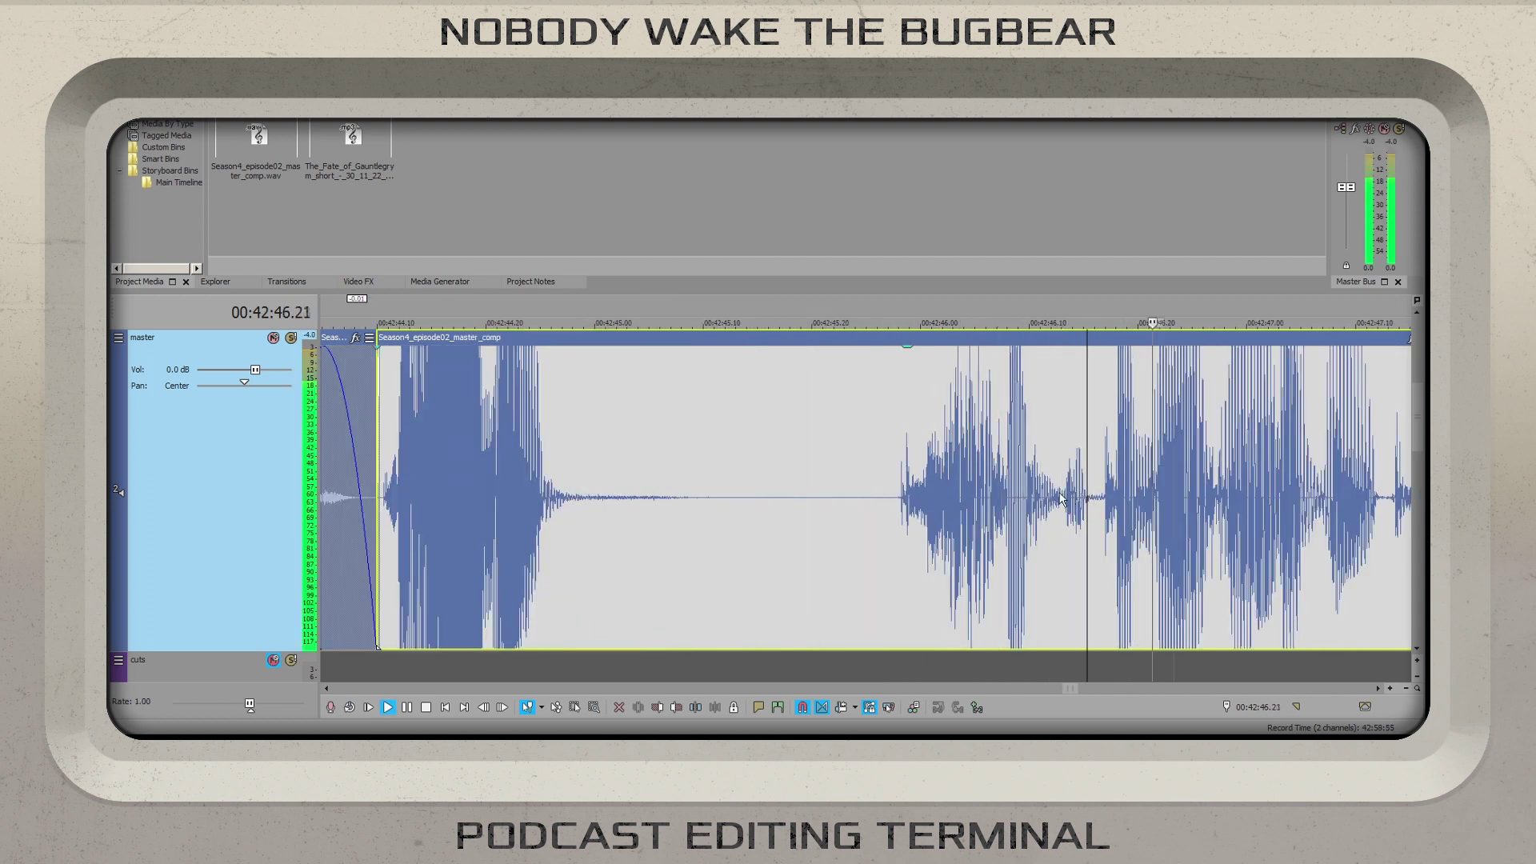
pyautogui.press('s')
pyautogui.scroll(-2, 1088, 491)
pyautogui.press('space')
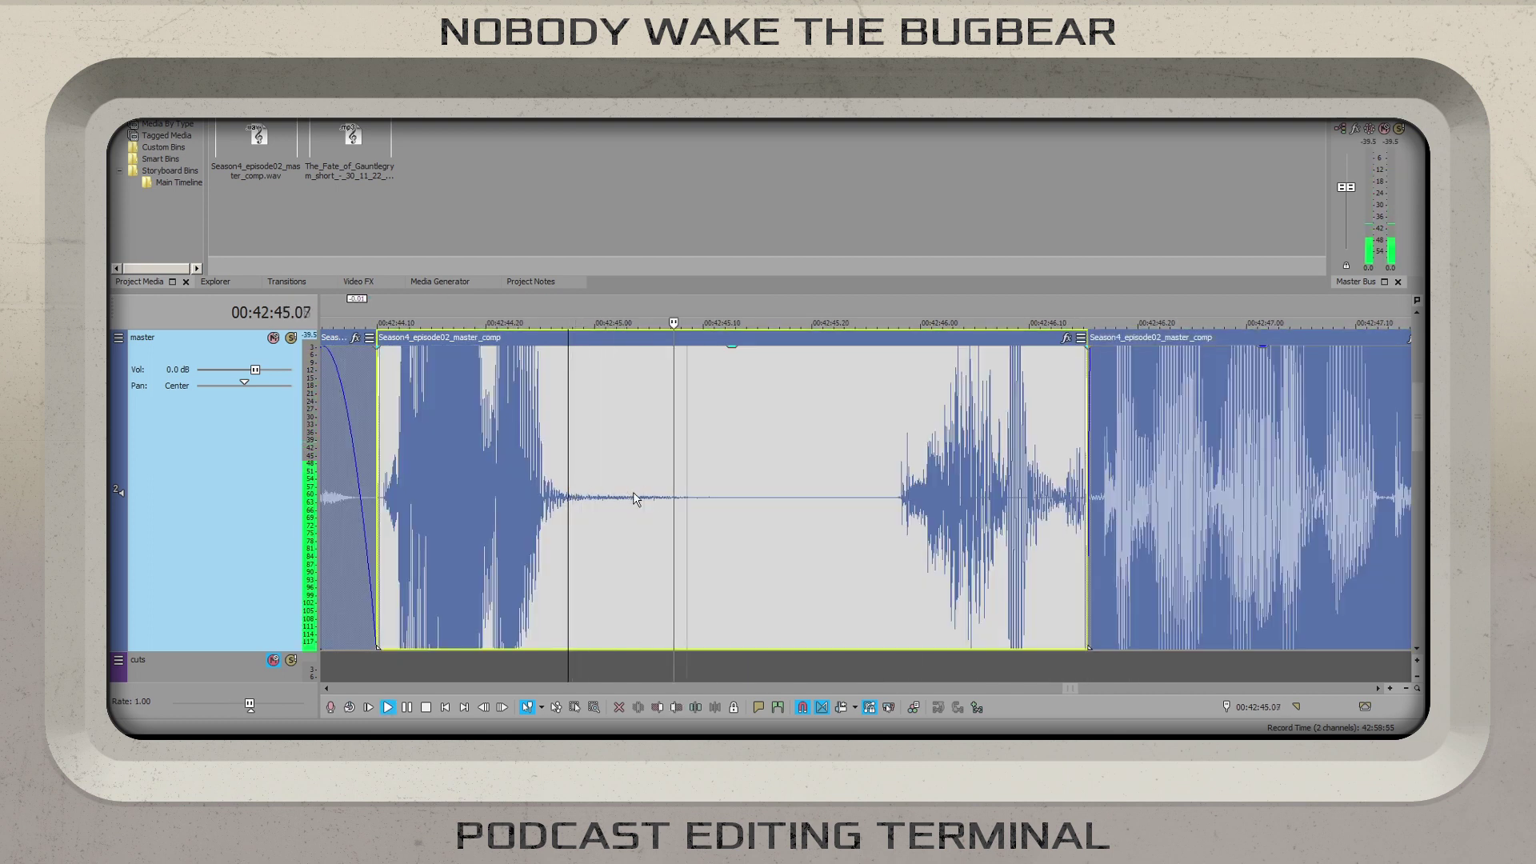
pyautogui.hotkey('ctrl', 'x')
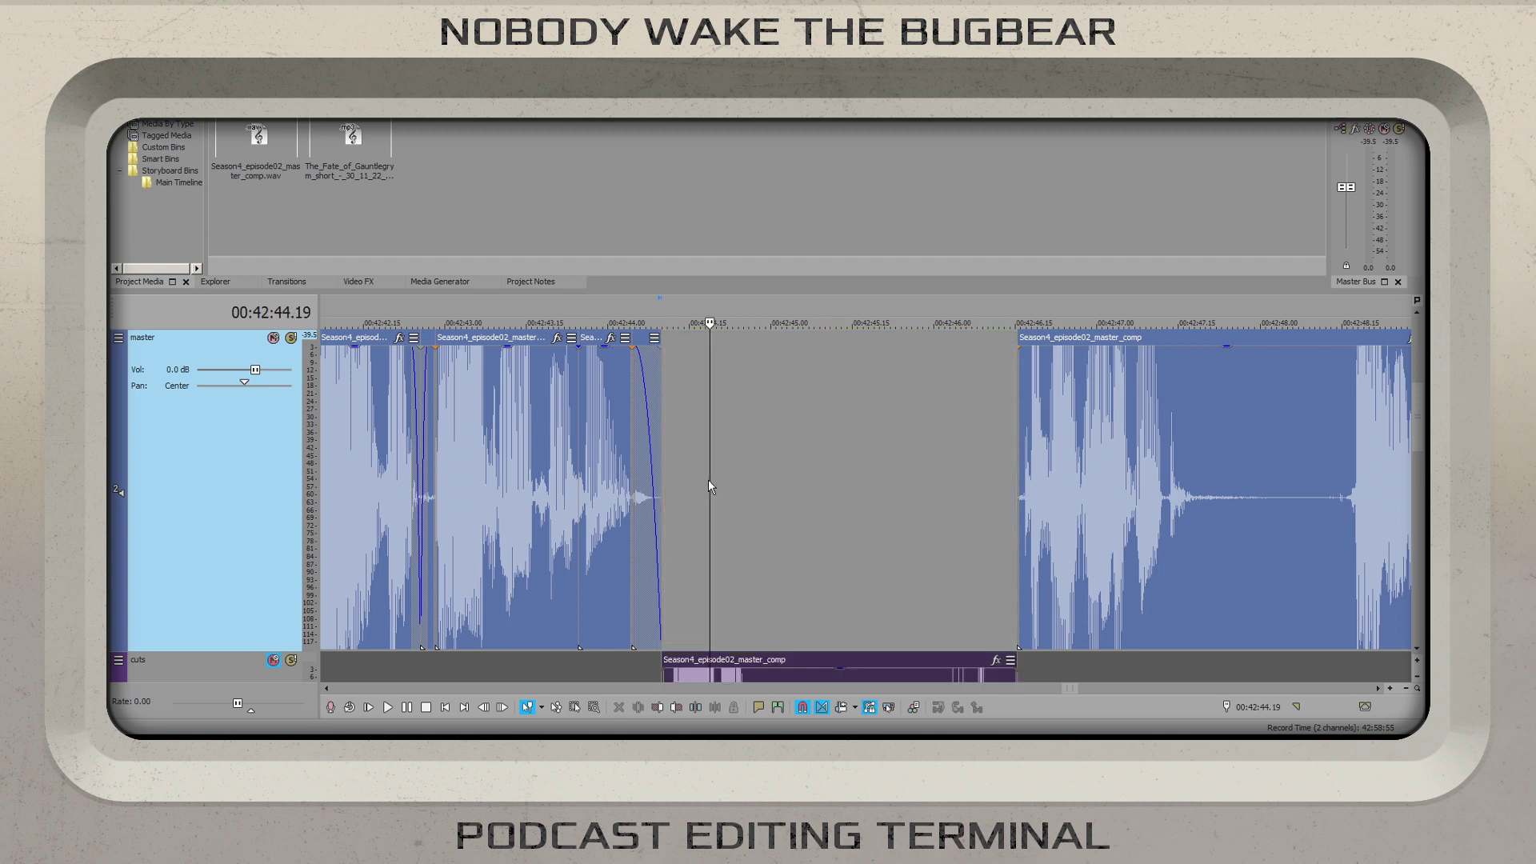
# - Place a short silent clip in the emptied part of the master track and close the remaining gaps
pyautogui.moveTo(781, 449); pyautogui.dragTo(952, 430)
pyautogui.click(906, 420)
pyautogui.rightClick(1003, 396)
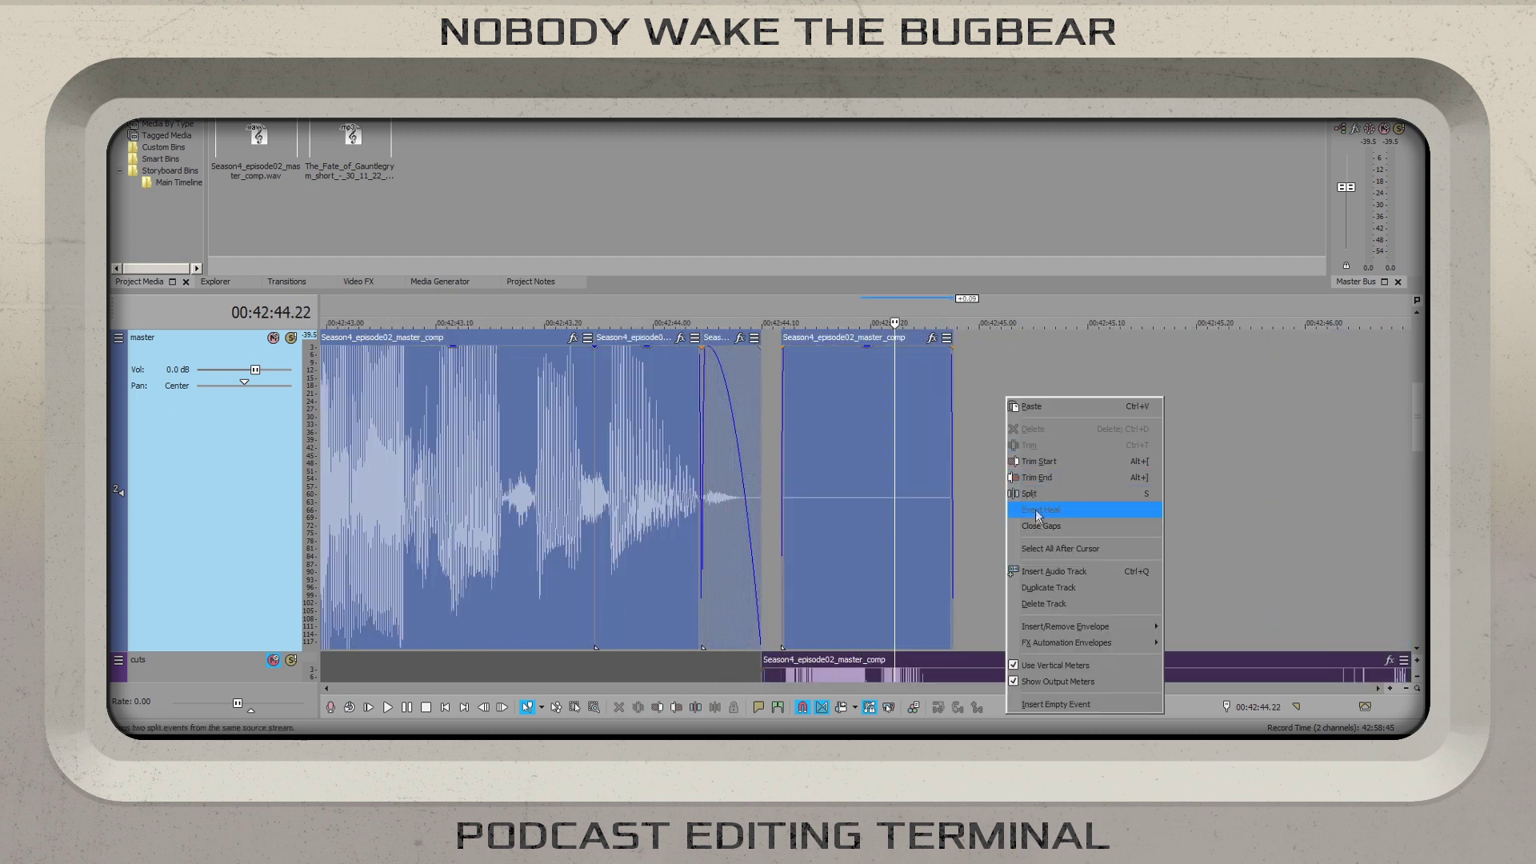
pyautogui.click(1035, 504)
# - Play the edit and lengthen the silent clip that starts near 00:42:44.10
pyautogui.press('space')
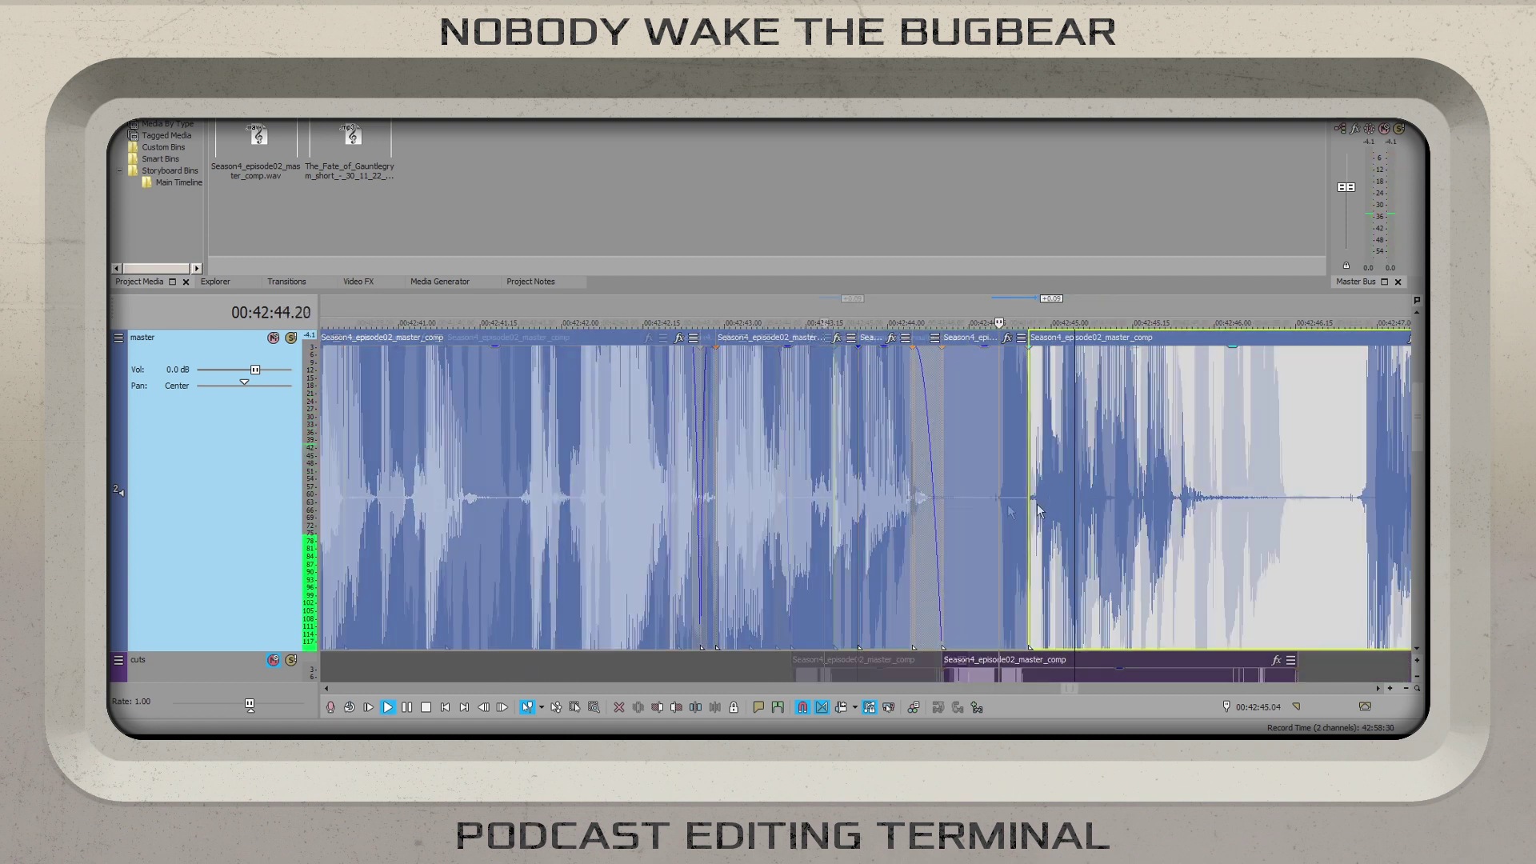
pyautogui.scroll(2, 832, 520)
pyautogui.press('space')
pyautogui.moveTo(724, 510); pyautogui.dragTo(874, 492)
pyautogui.click(686, 480)
pyautogui.moveTo(767, 472); pyautogui.dragTo(786, 469)
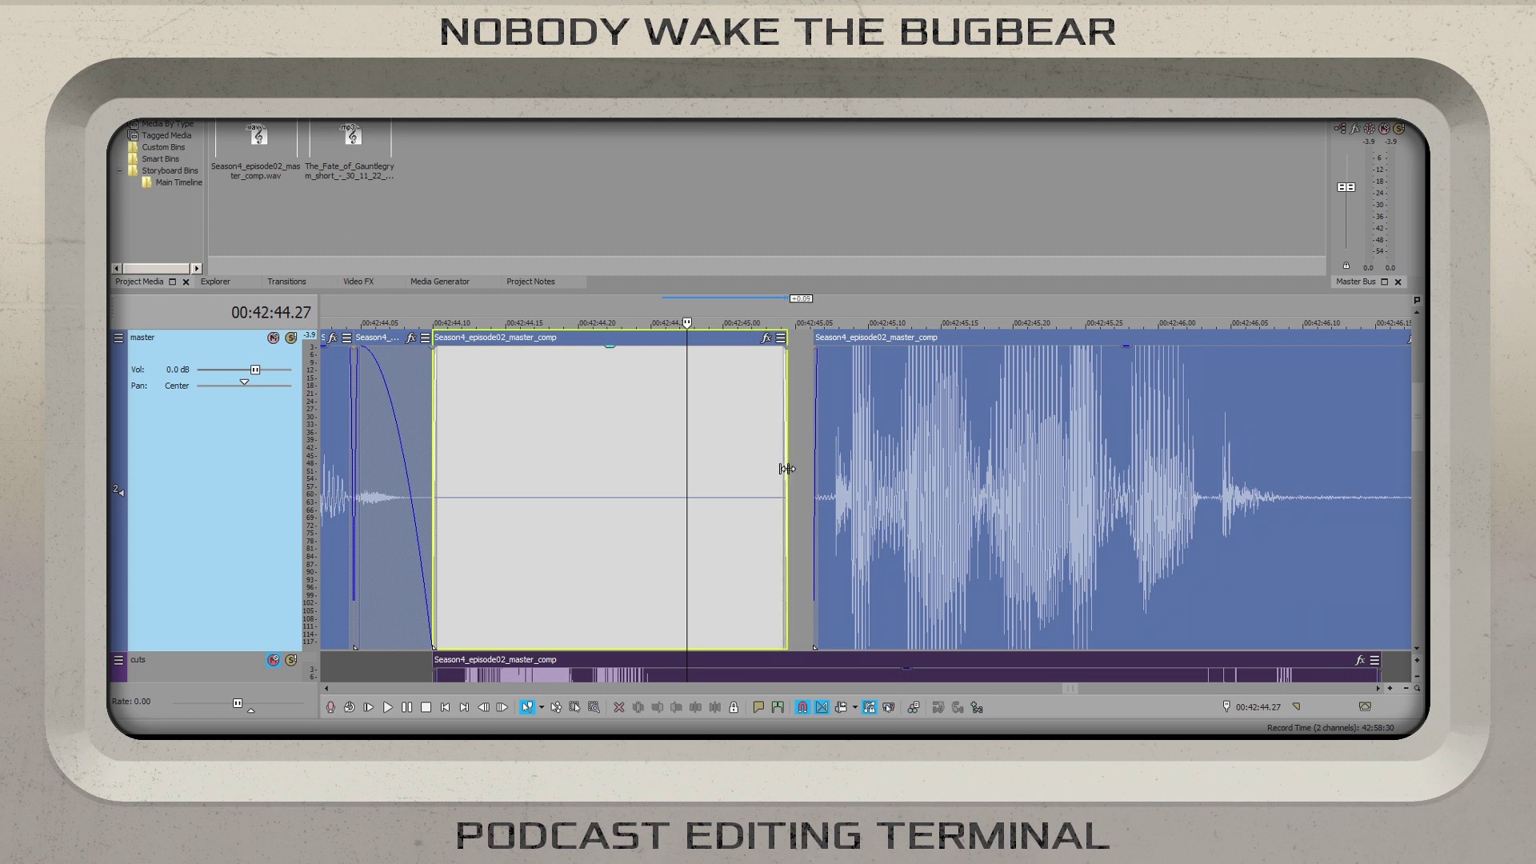
# - Add a fade-in to the start of the speech clip that follows the silent clip
pyautogui.click(835, 459)
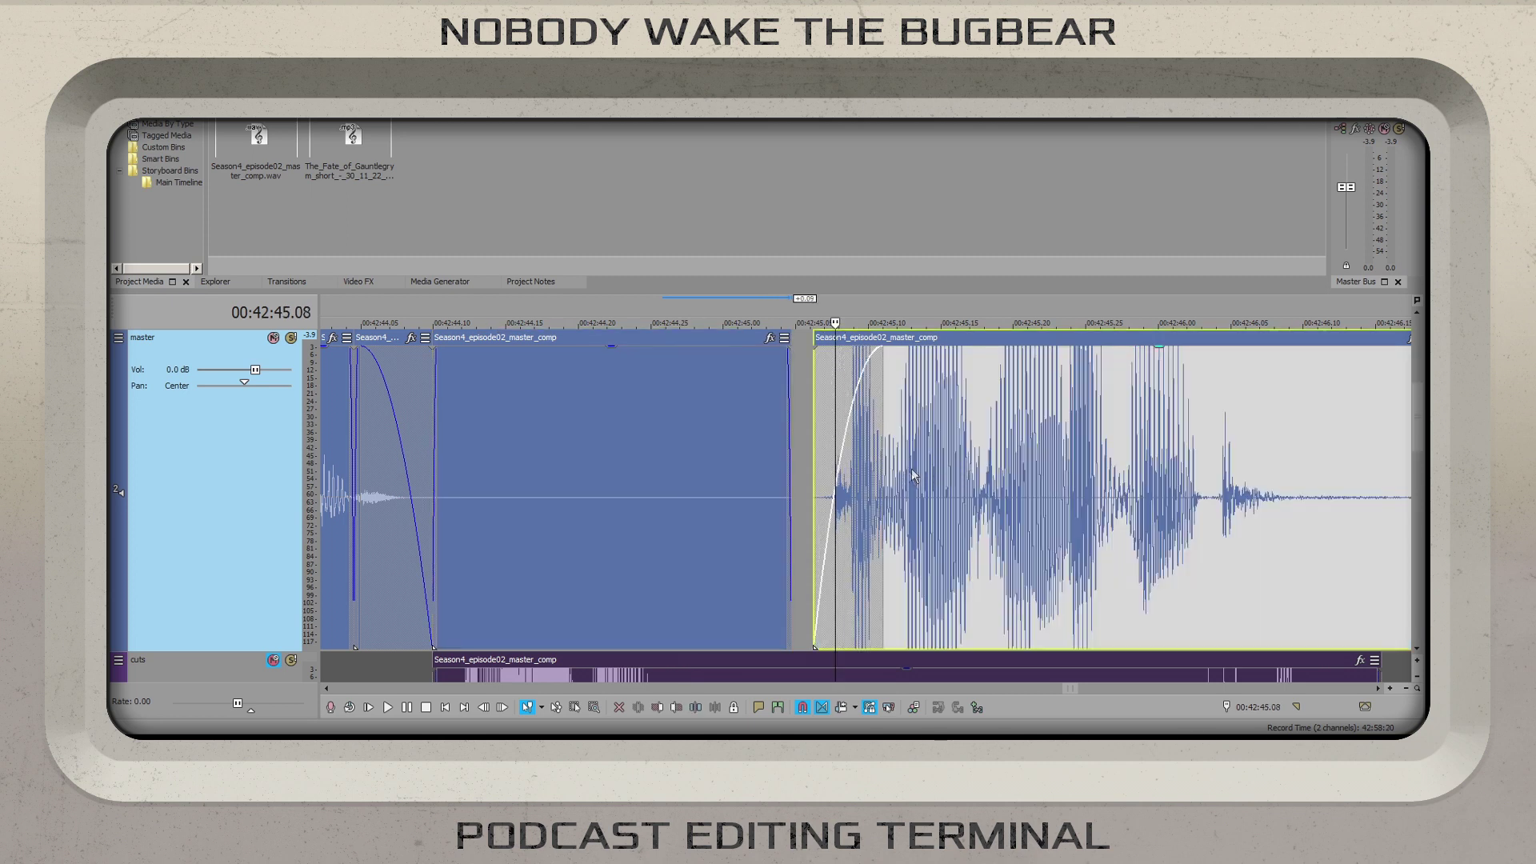
pyautogui.moveTo(914, 467); pyautogui.dragTo(895, 480)
pyautogui.scroll(-10, 895, 480)
# - Play back the pause and shorten the silent clip between the two phrases
pyautogui.click(727, 469)
pyautogui.press('space')
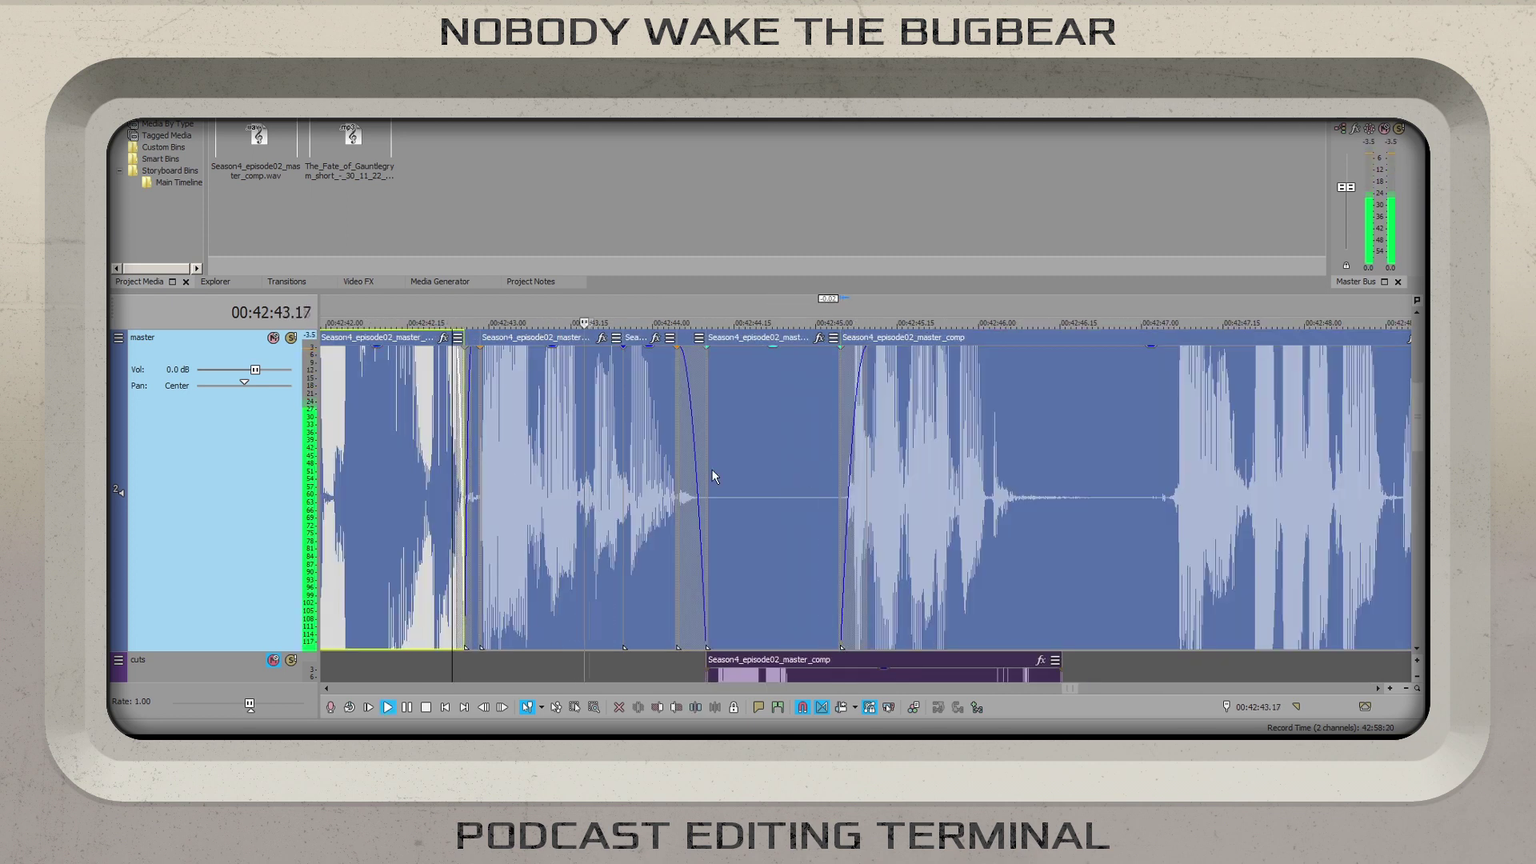
pyautogui.click(975, 460)
pyautogui.scroll(2, 952, 480)
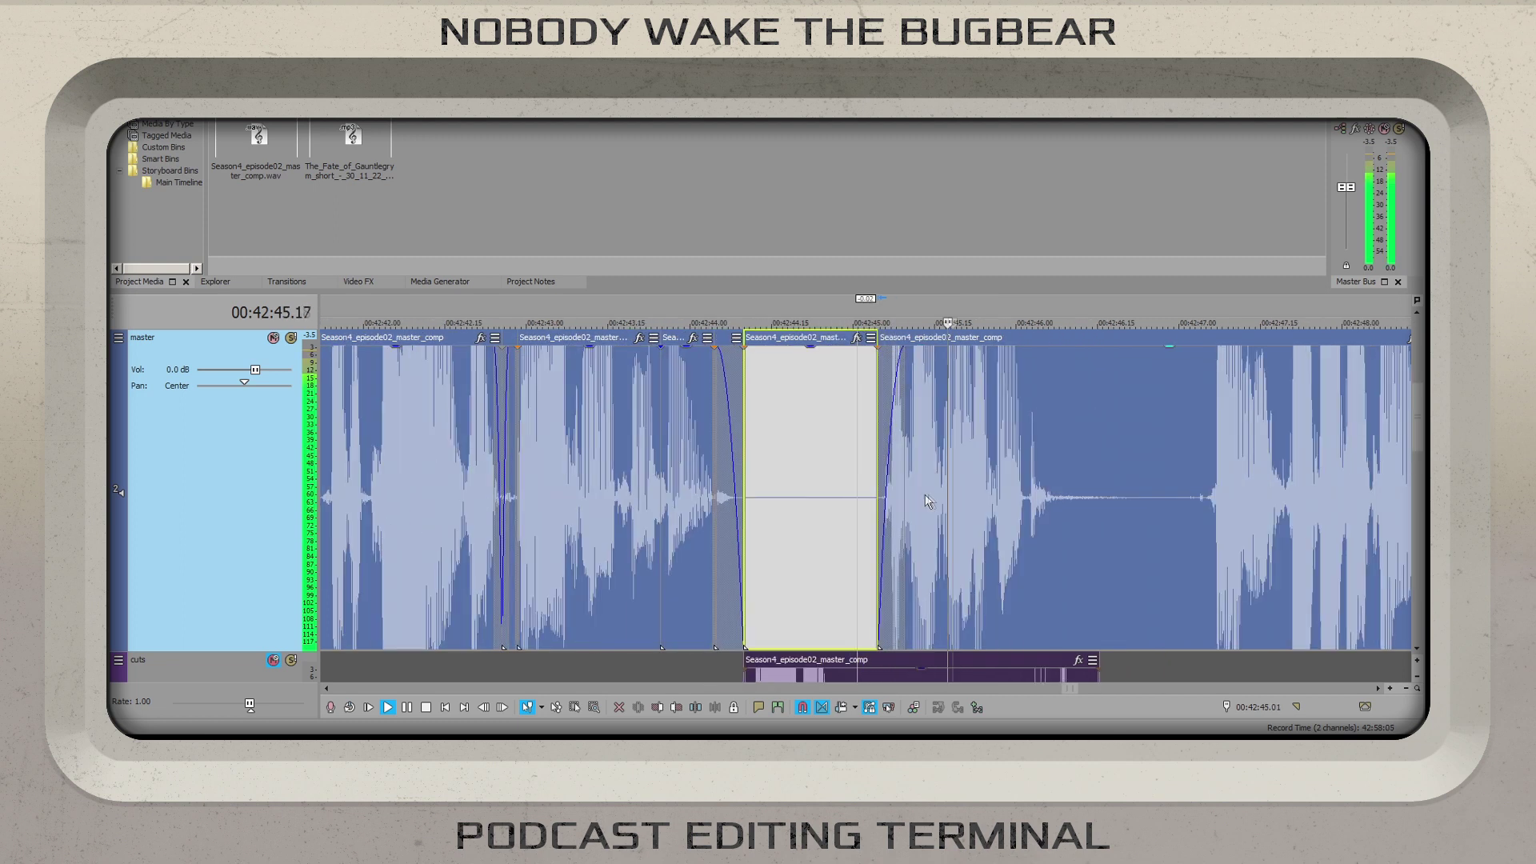
pyautogui.press('space')
pyautogui.scroll(2, 870, 488)
pyautogui.moveTo(877, 472); pyautogui.dragTo(771, 472)
pyautogui.press('Delete')
# - Close the gap between the shortened silent clip and the speech clip after it
pyautogui.click(694, 478)
pyautogui.click(817, 424)
pyautogui.rightClick(818, 424)
pyautogui.click(849, 549)
# - Play back the shortened pause and the following phrase, and split the master clip at 00:42:46.21
pyautogui.click(502, 496)
pyautogui.press('space')
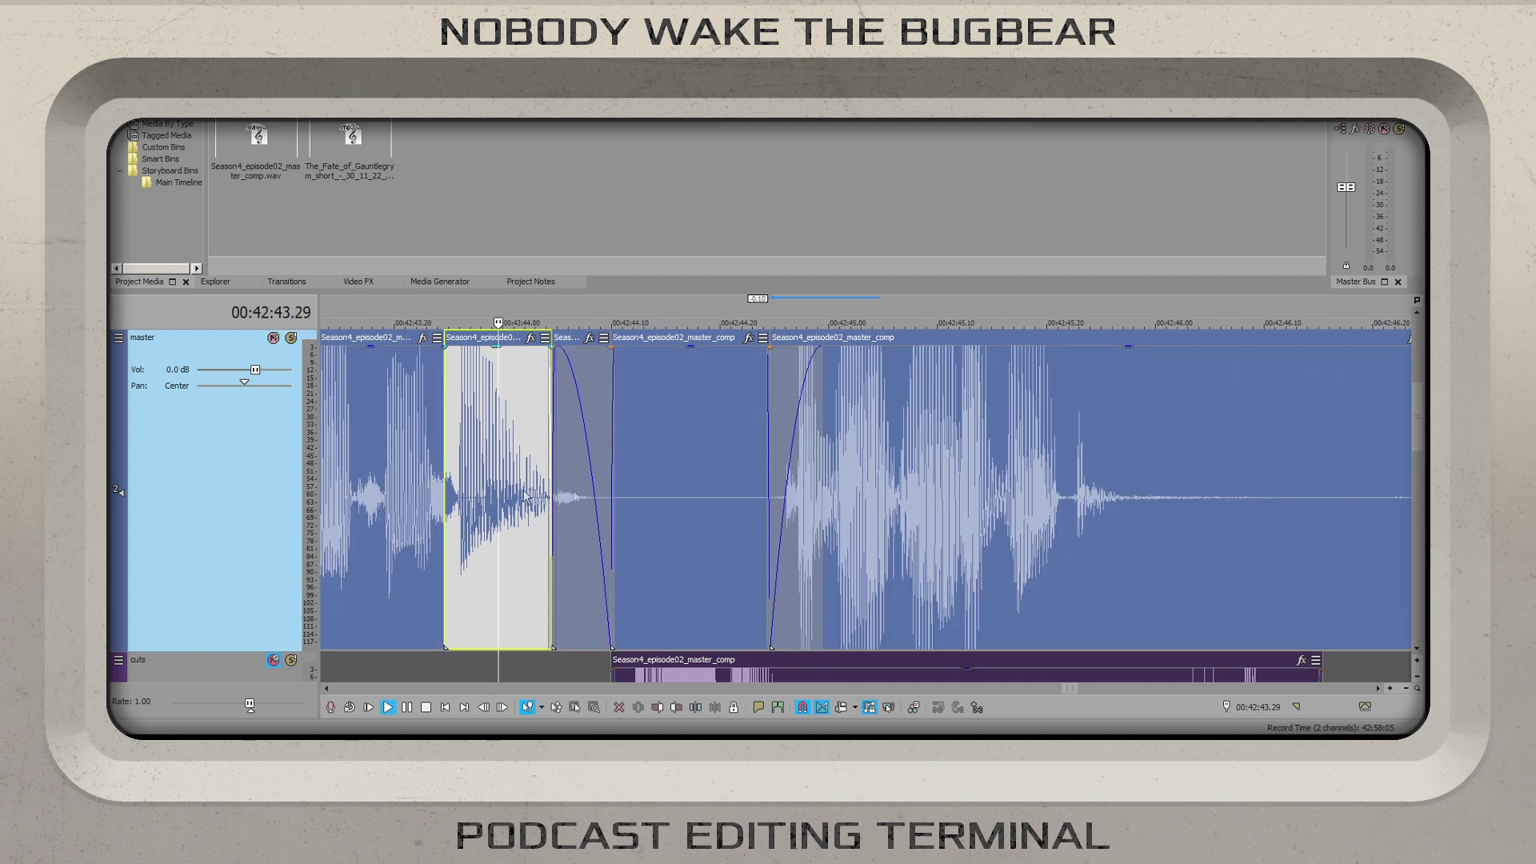
pyautogui.click(842, 477)
pyautogui.scroll(-2, 848, 482)
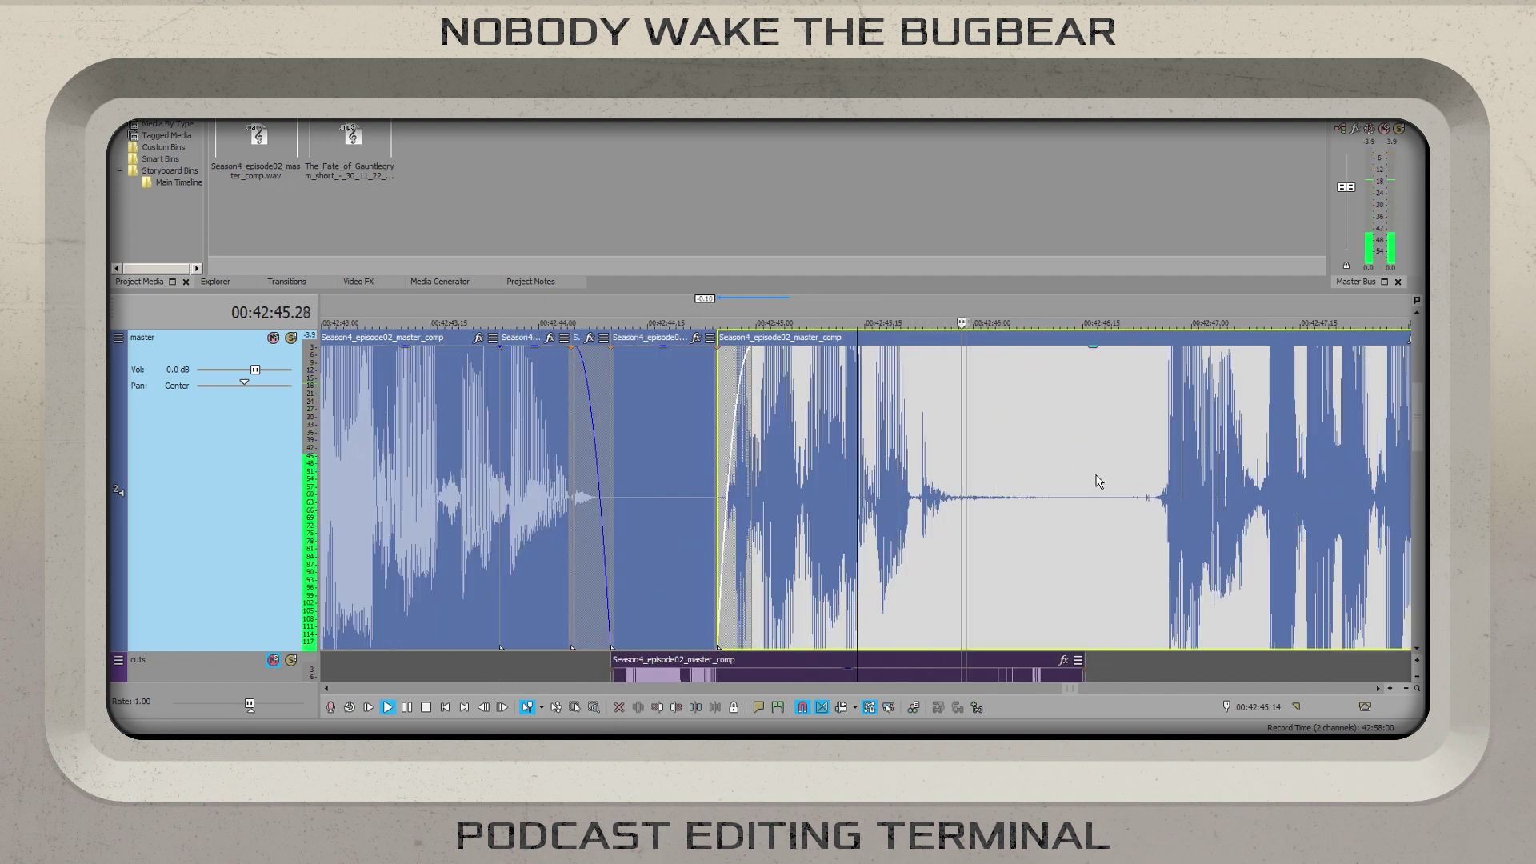
pyautogui.scroll(3, 967, 496)
pyautogui.press('space')
pyautogui.click(887, 505)
pyautogui.press('s')
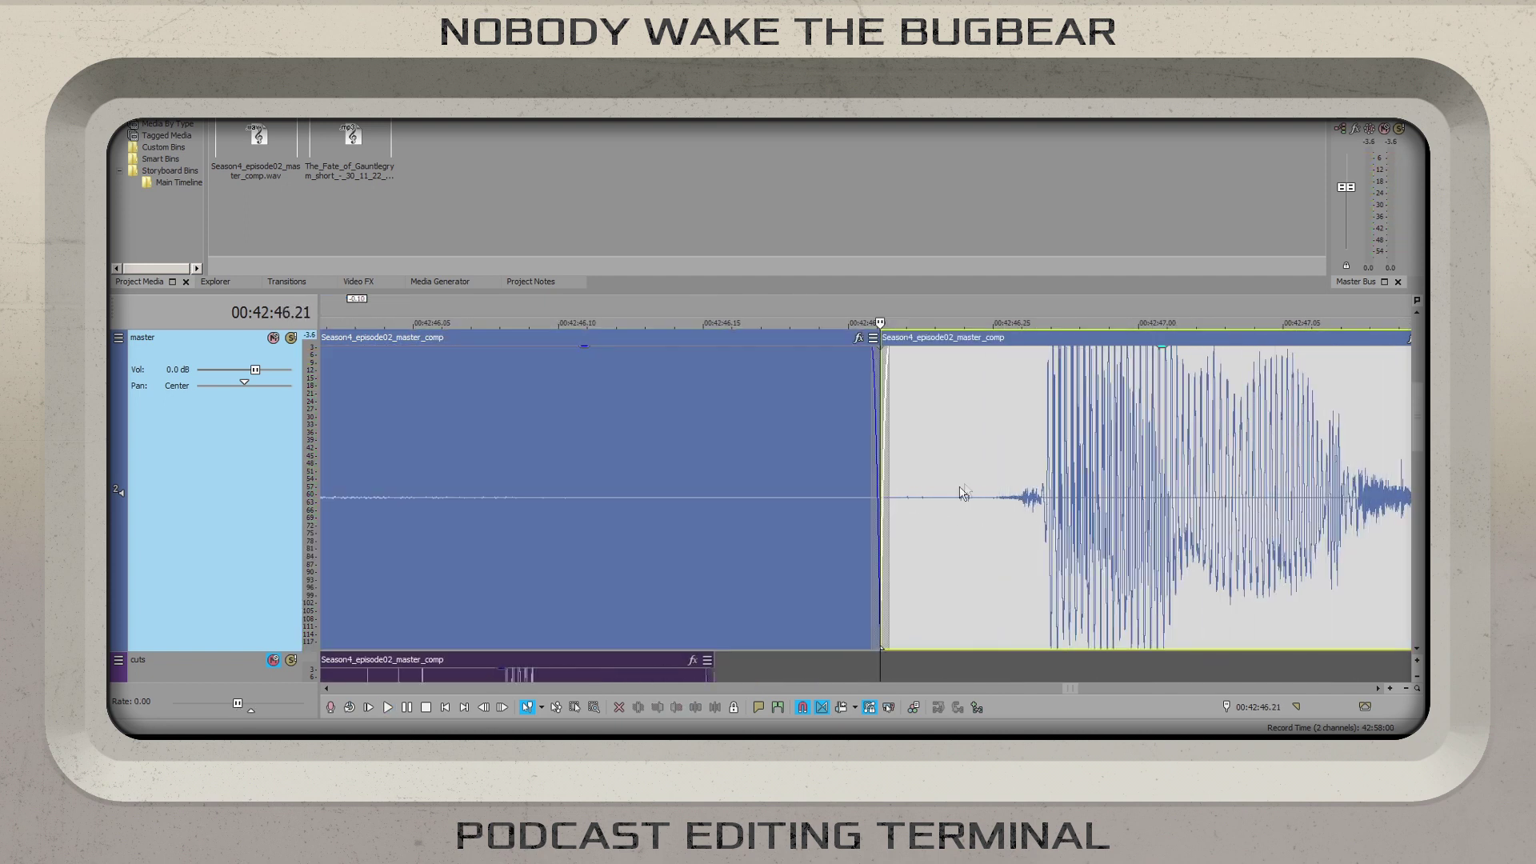
# - Split off and delete the few near-silent frames directly after 00:42:46.21
pyautogui.press('Right')
pyautogui.press('Right')
pyautogui.press('Right')
pyautogui.press('s')
pyautogui.press('Delete')
pyautogui.scroll(-2, 836, 480)
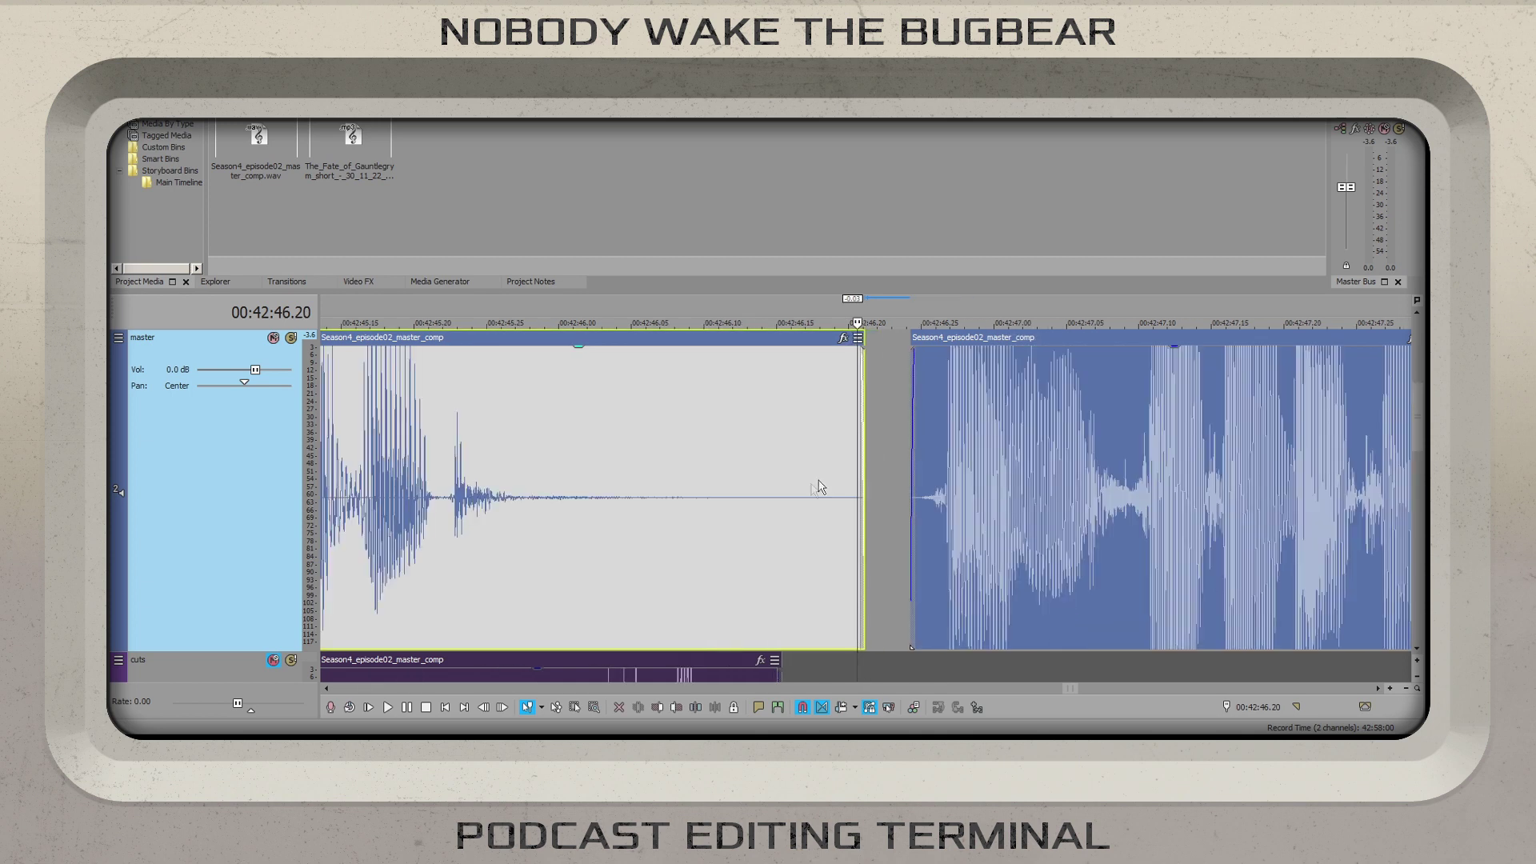
# - Add a long fade-out over the quiet tail of the clip before the gap near 00:42:46.21
pyautogui.click(889, 473)
pyautogui.click(824, 486)
pyautogui.moveTo(858, 477); pyautogui.dragTo(496, 472)
# - Move the following clip up against the faded one and give its start a short fade-in
pyautogui.click(920, 452)
pyautogui.moveTo(910, 455)
pyautogui.mouseDown()
pyautogui.moveTo(939, 452)
pyautogui.moveTo(908, 460)
pyautogui.mouseUp()
pyautogui.click(779, 464)
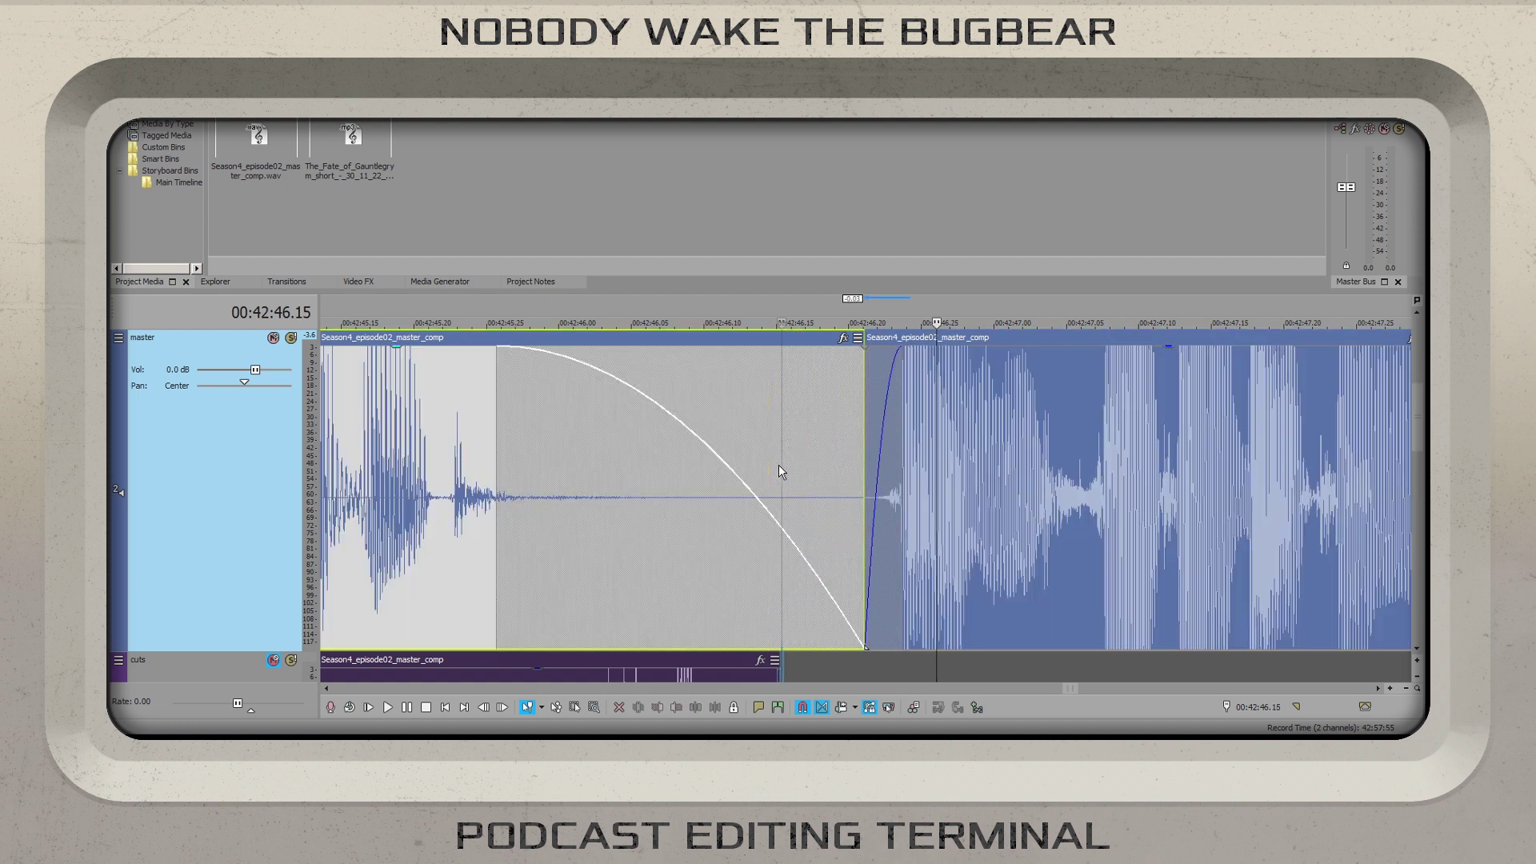
# - Play the joined section and split the master clip within the quiet noise at 00:42:47.05
pyautogui.scroll(-3, 778, 467)
pyautogui.press('space')
pyautogui.click(975, 496)
pyautogui.scroll(3, 767, 524)
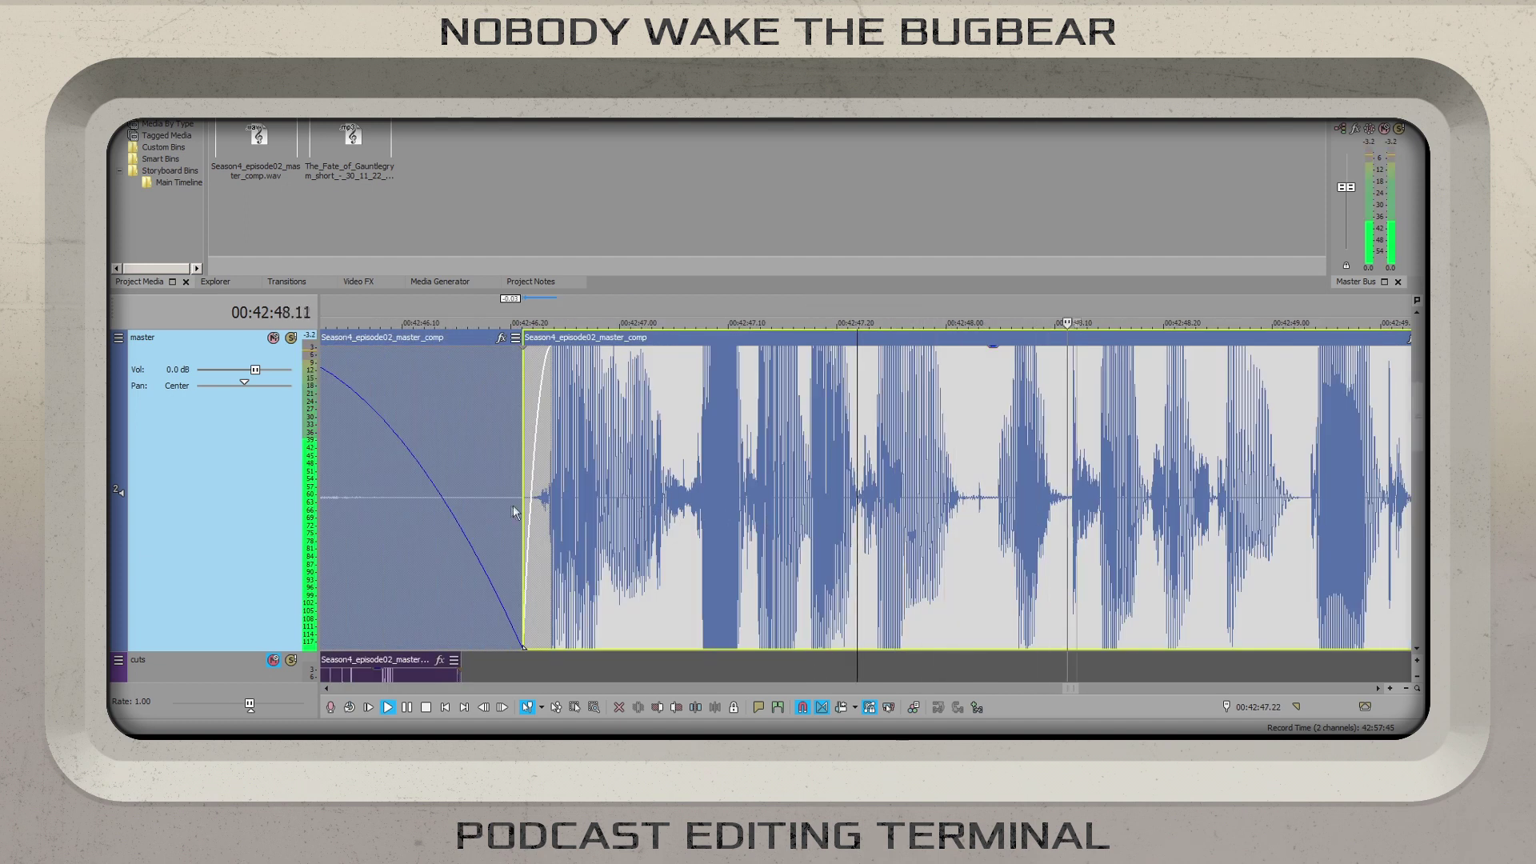
pyautogui.scroll(3, 741, 505)
pyautogui.scroll(3, 956, 518)
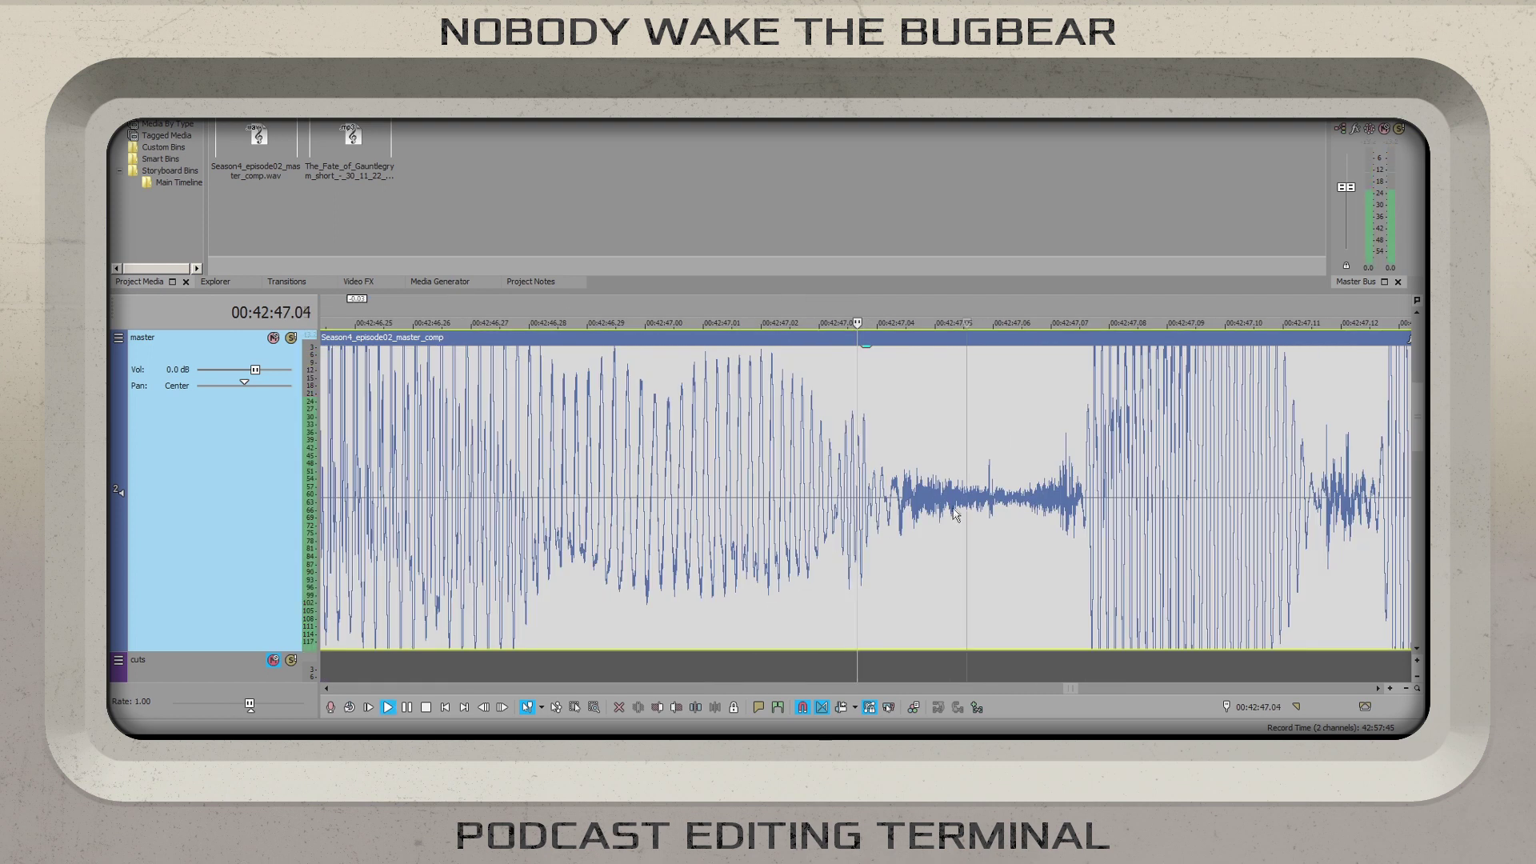
pyautogui.click(992, 505)
pyautogui.click(934, 492)
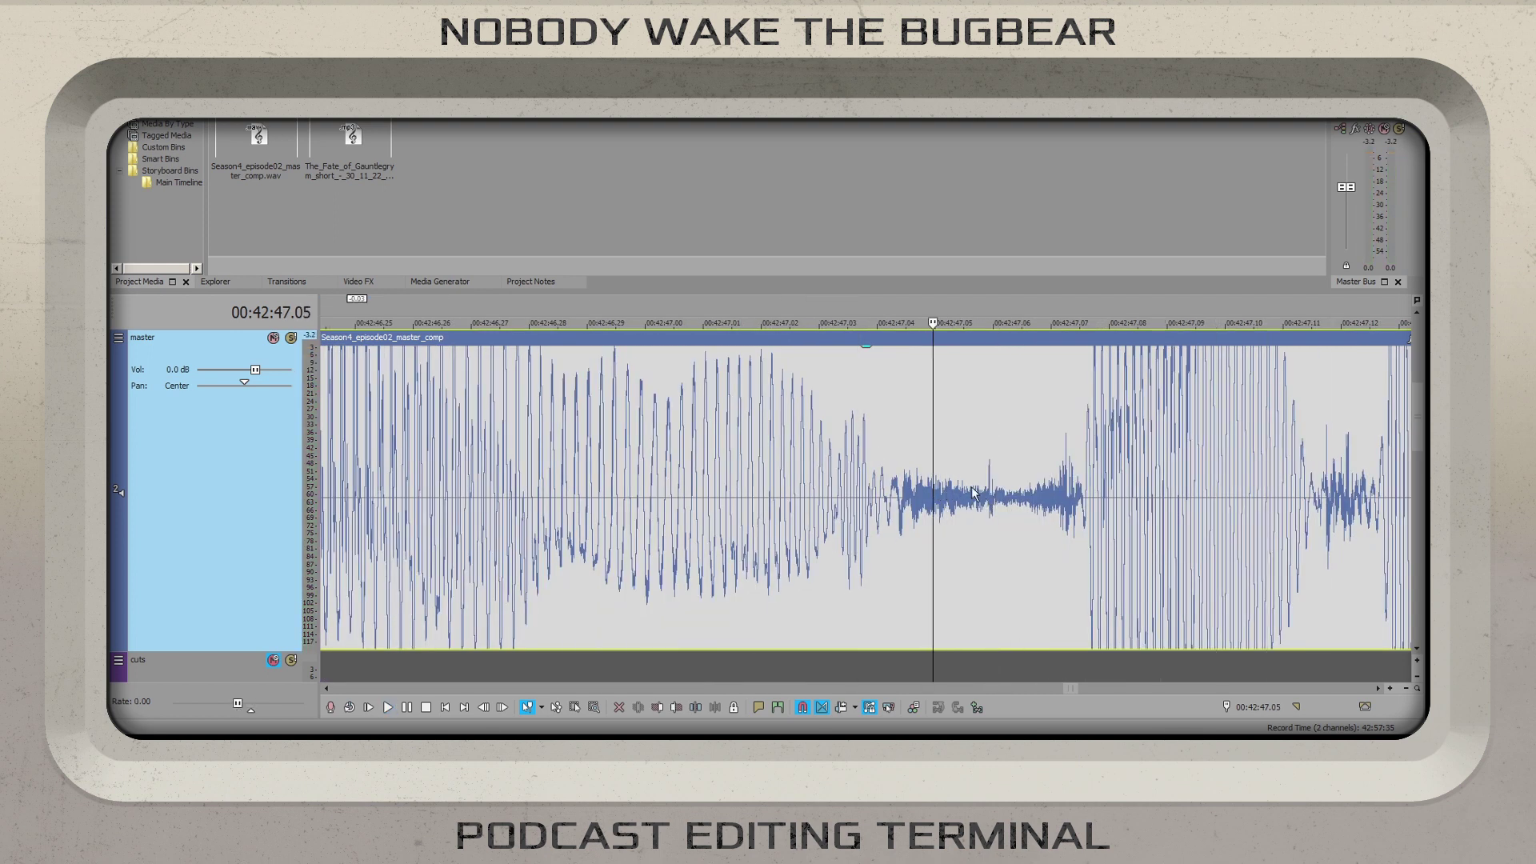
pyautogui.press('s')
# - Move the short piece before the 00:42:47.05 split to the cuts track and close the gap it leaves
pyautogui.scroll(-3, 774, 516)
pyautogui.moveTo(752, 645); pyautogui.dragTo(751, 668)
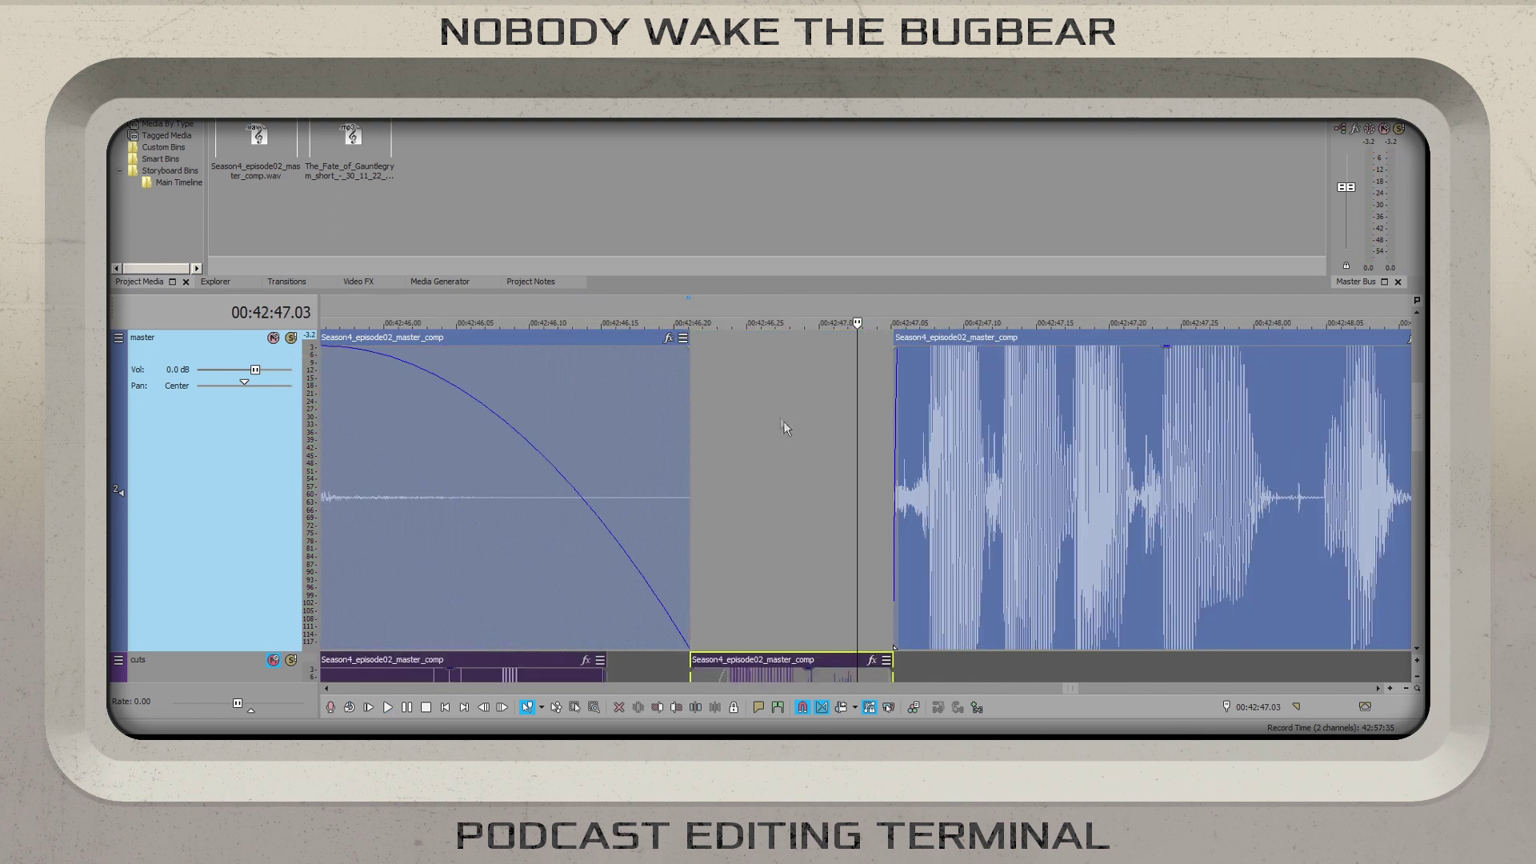
pyautogui.rightClick(779, 420)
pyautogui.click(824, 538)
# - Play back the new join after the long fade-out near 00:42:46.20 to check the transition
pyautogui.click(468, 474)
pyautogui.press('space')
pyautogui.click(744, 471)
pyautogui.scroll(3, 762, 476)
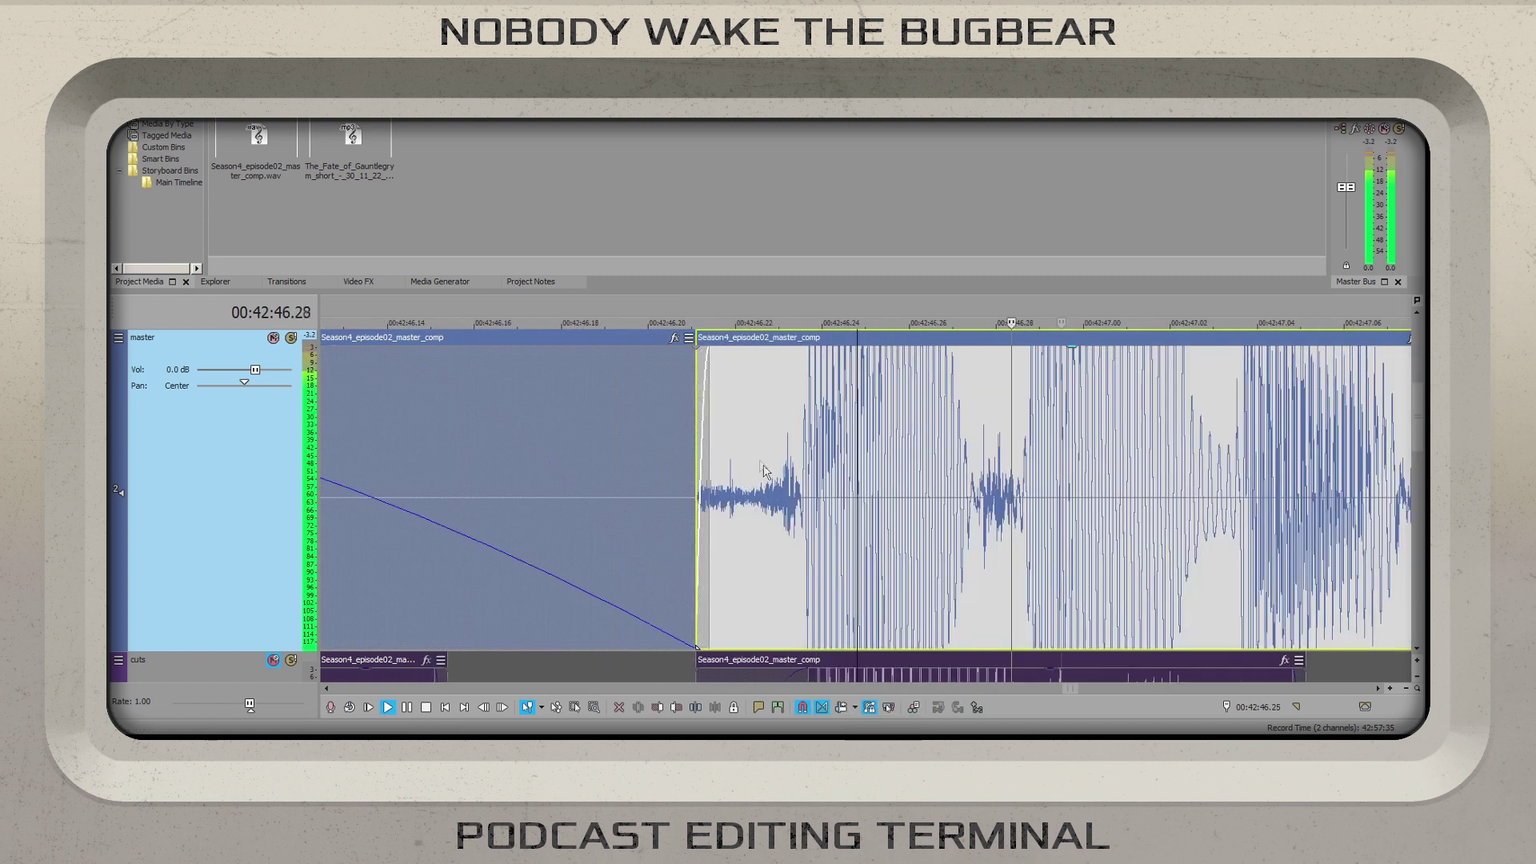
pyautogui.press('space')
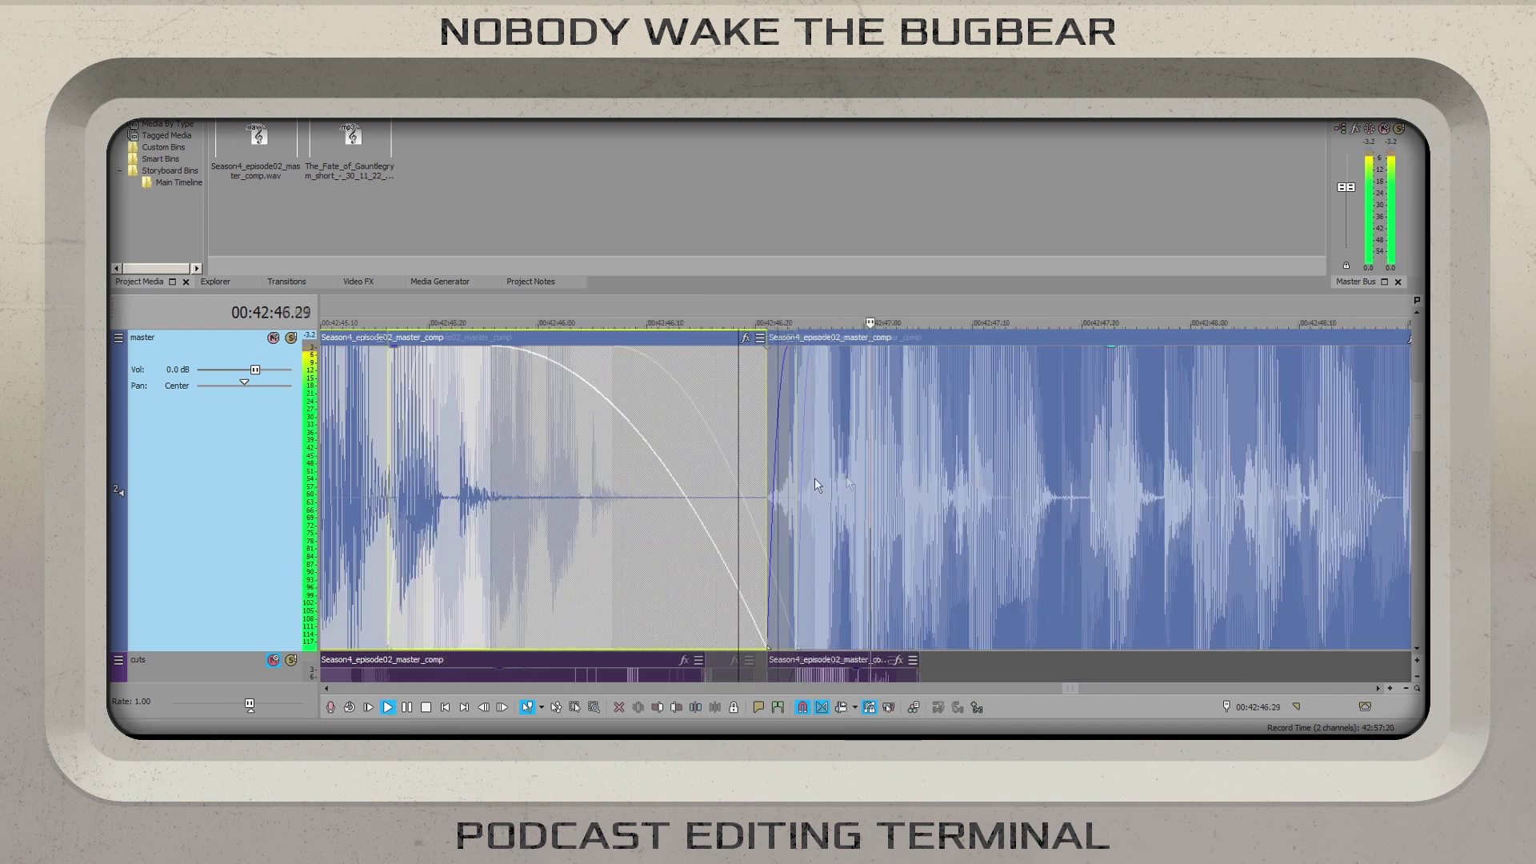
# - Tighten the quiet stretch near 00:42:47.17 with splits in the master clip, moving the audio after them slightly earlier, and play the result
pyautogui.press('space')
pyautogui.scroll(4, 584, 486)
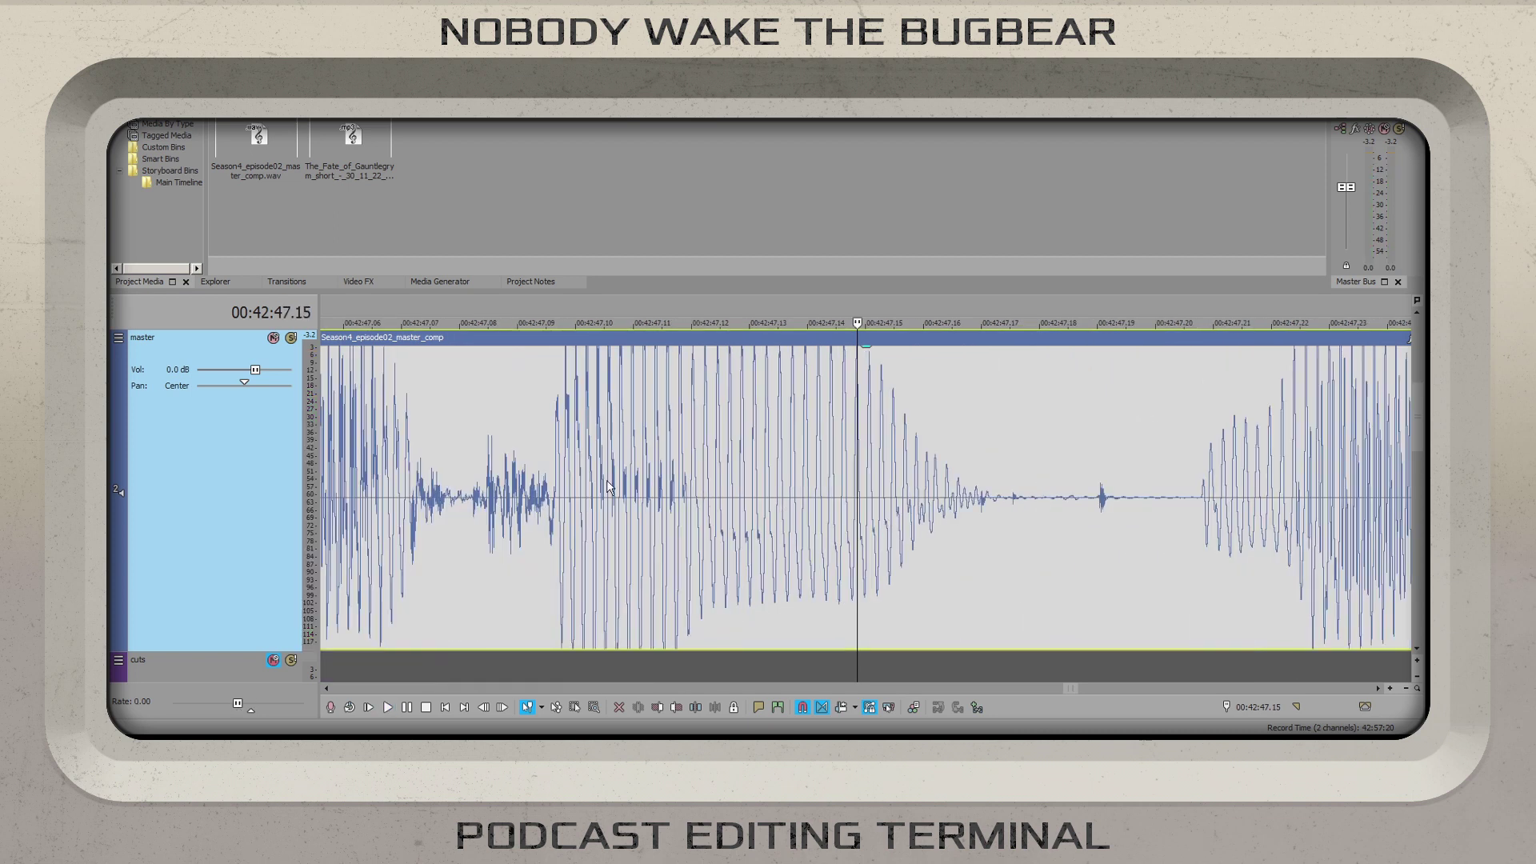
pyautogui.press('s')
pyautogui.moveTo(992, 502); pyautogui.dragTo(972, 502)
pyautogui.press('space')
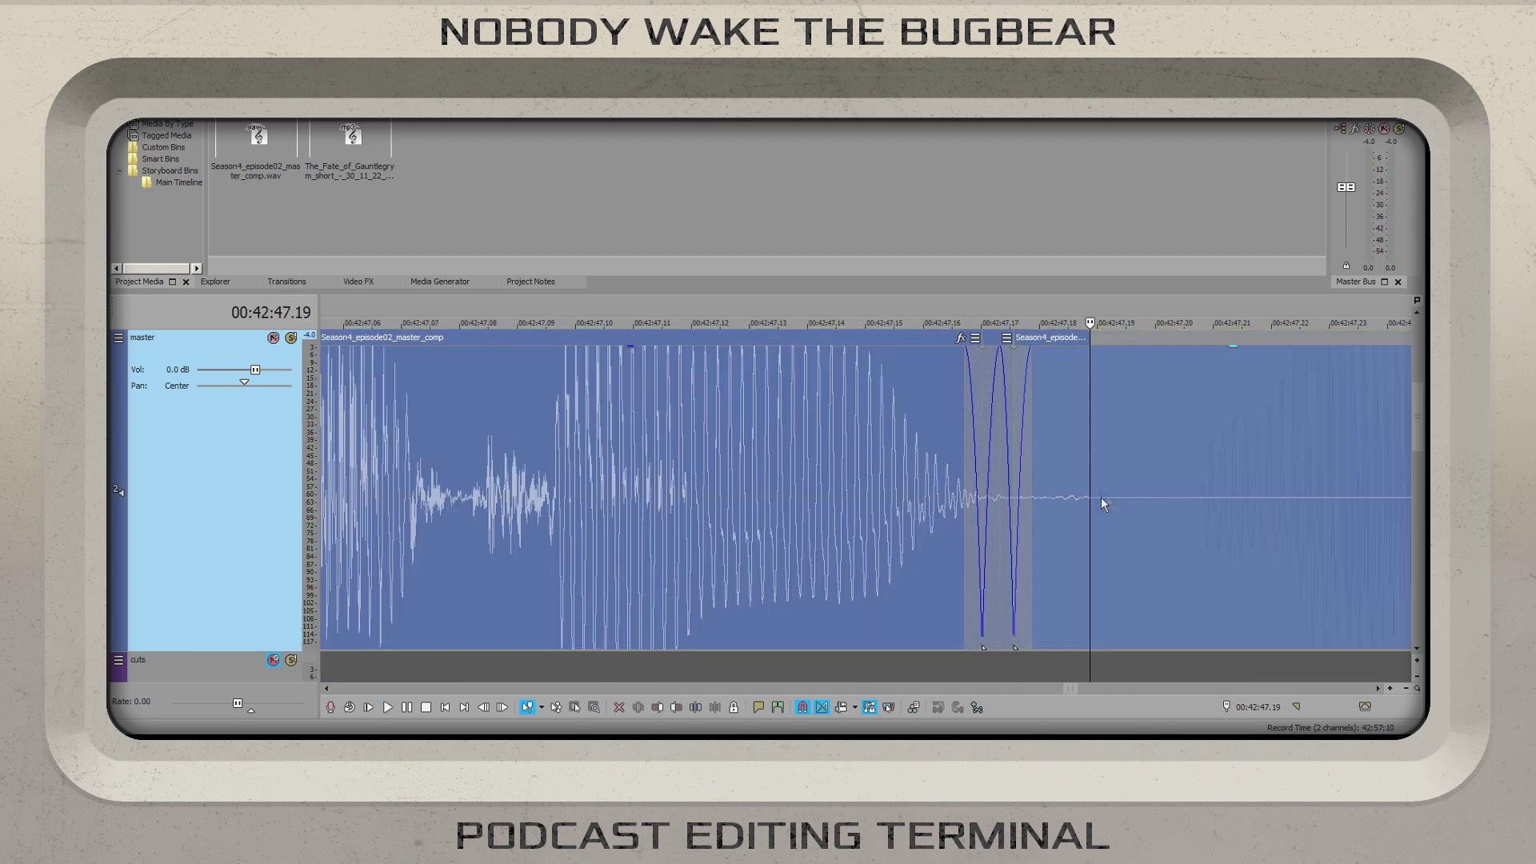
pyautogui.press('s')
pyautogui.moveTo(1160, 511); pyautogui.dragTo(1141, 518)
pyautogui.click(565, 476)
pyautogui.press('space')
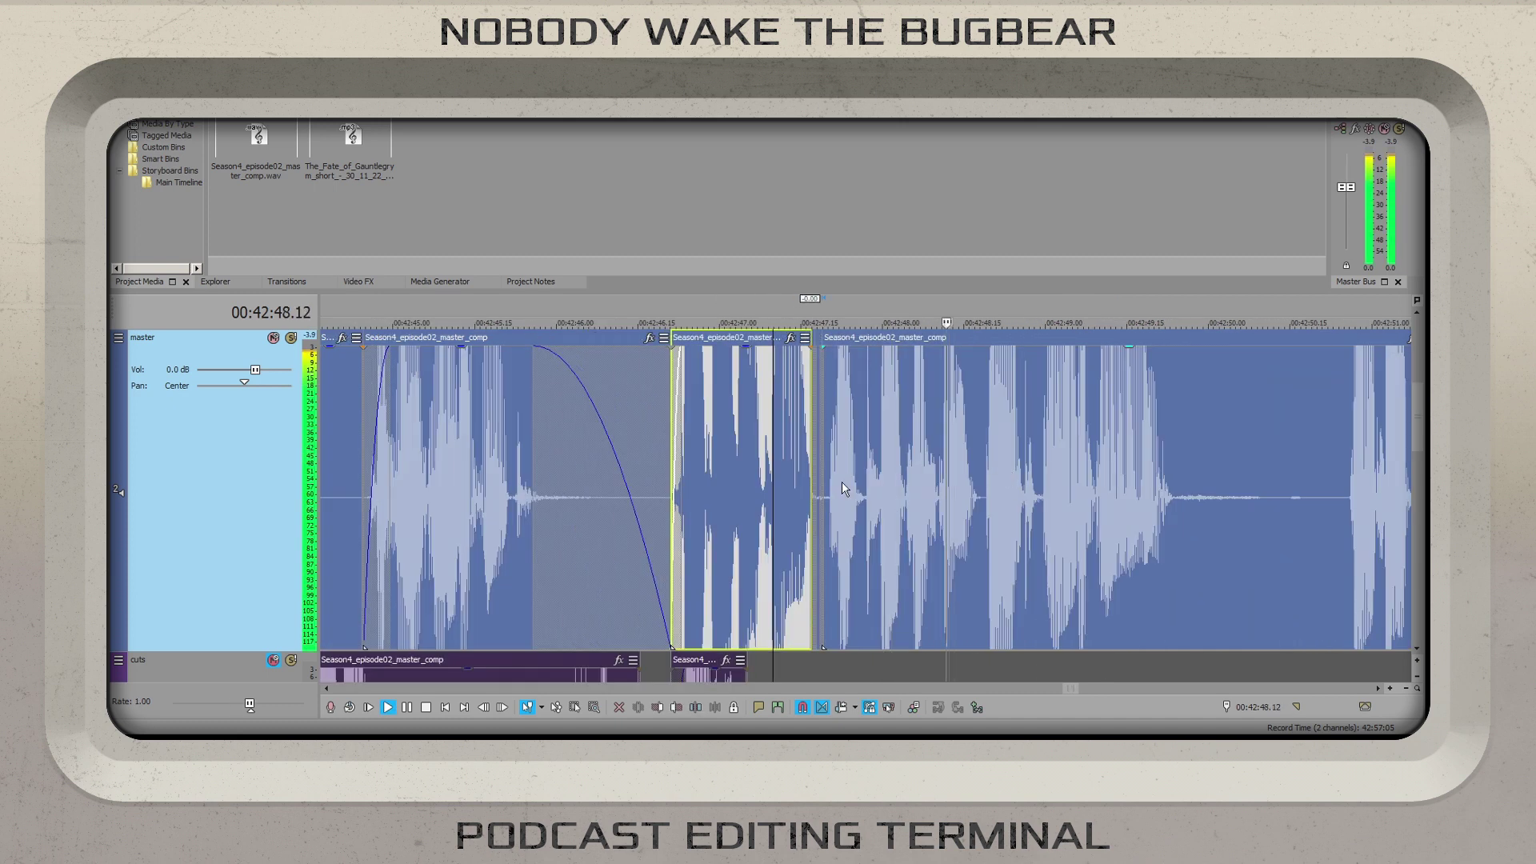
# - Split the master clip near 00:42:47.27, give the later part a short fade-in and play the join
pyautogui.press('space')
pyautogui.click(664, 479)
pyautogui.click(702, 469)
pyautogui.press('s')
pyautogui.moveTo(695, 346); pyautogui.dragTo(737, 463)
pyautogui.scroll(-5, 737, 463)
pyautogui.press('space')
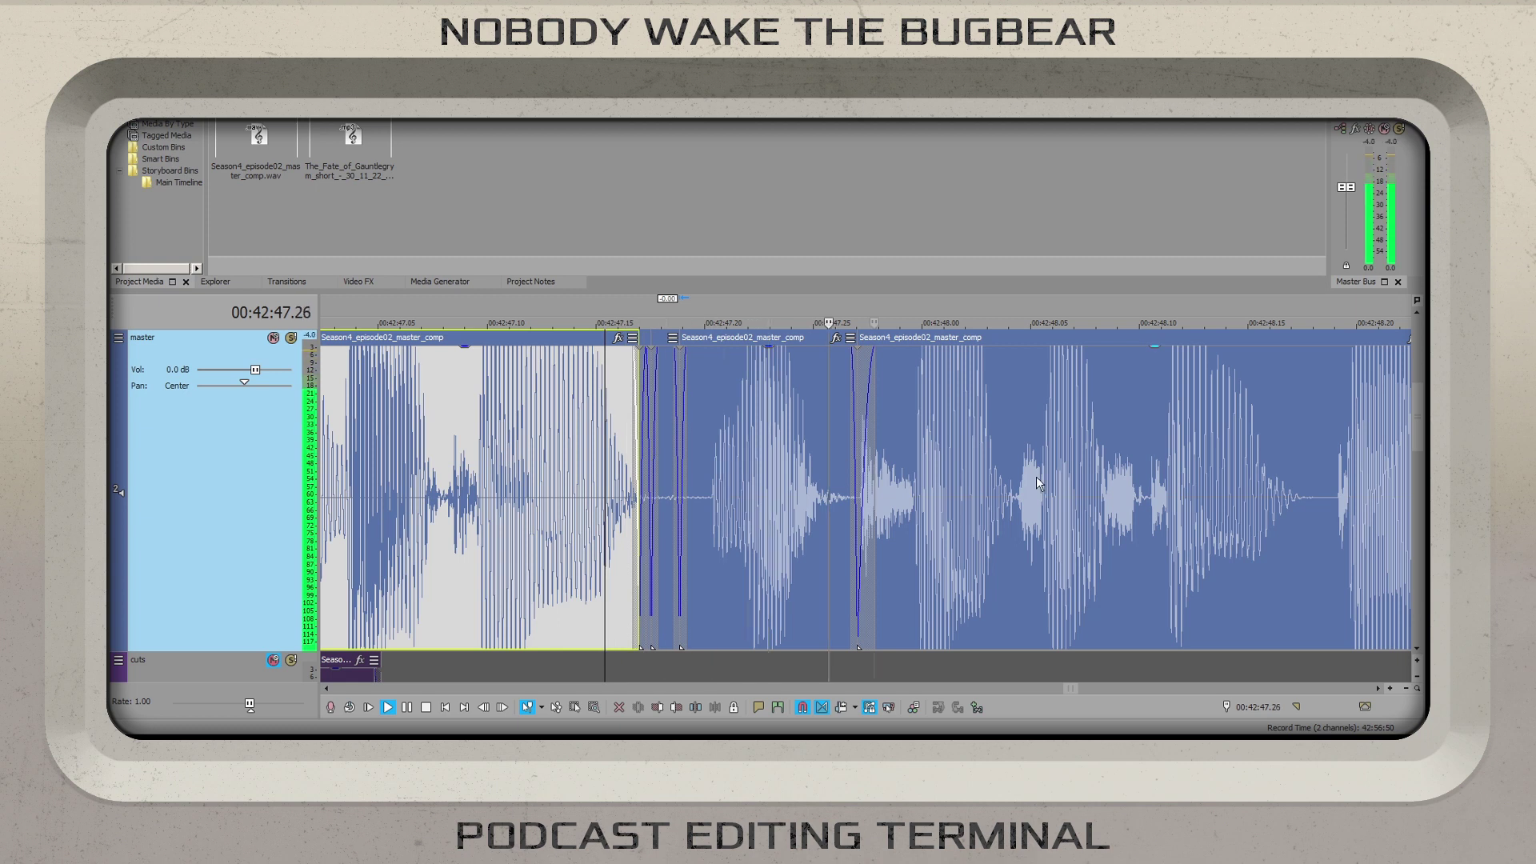
# - Split the master clip at 00:42:48.04 in the quiet dip between the two sounds
pyautogui.click(891, 490)
pyautogui.scroll(10, 890, 491)
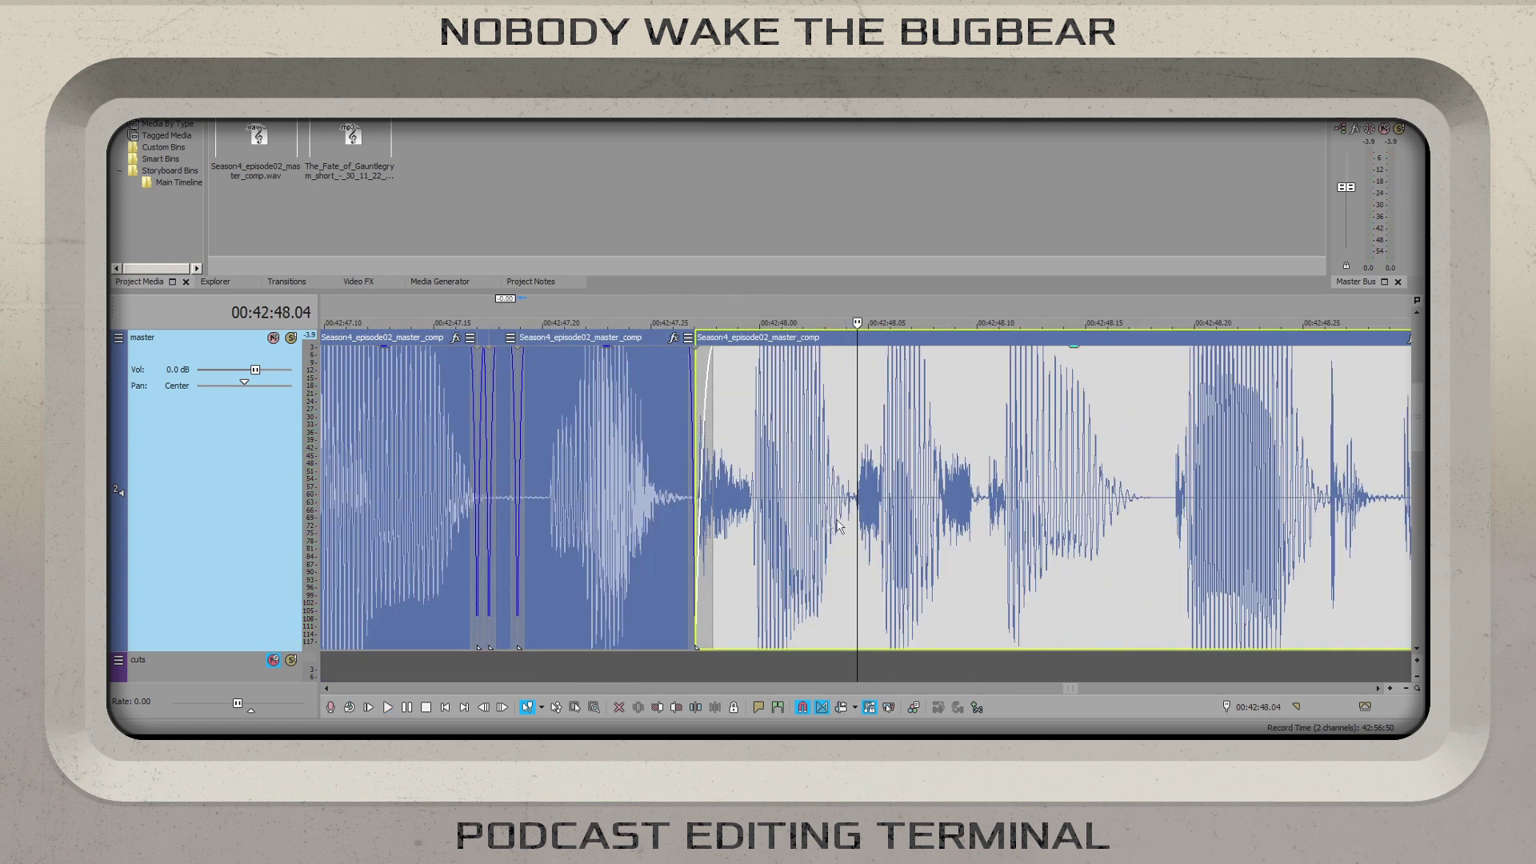
pyautogui.press('s')
# - Split the earlier clip at the small click at 00:42:48.03 and shorten the fade-in of the piece that follows it
pyautogui.click(617, 523)
pyautogui.scroll(3, 617, 523)
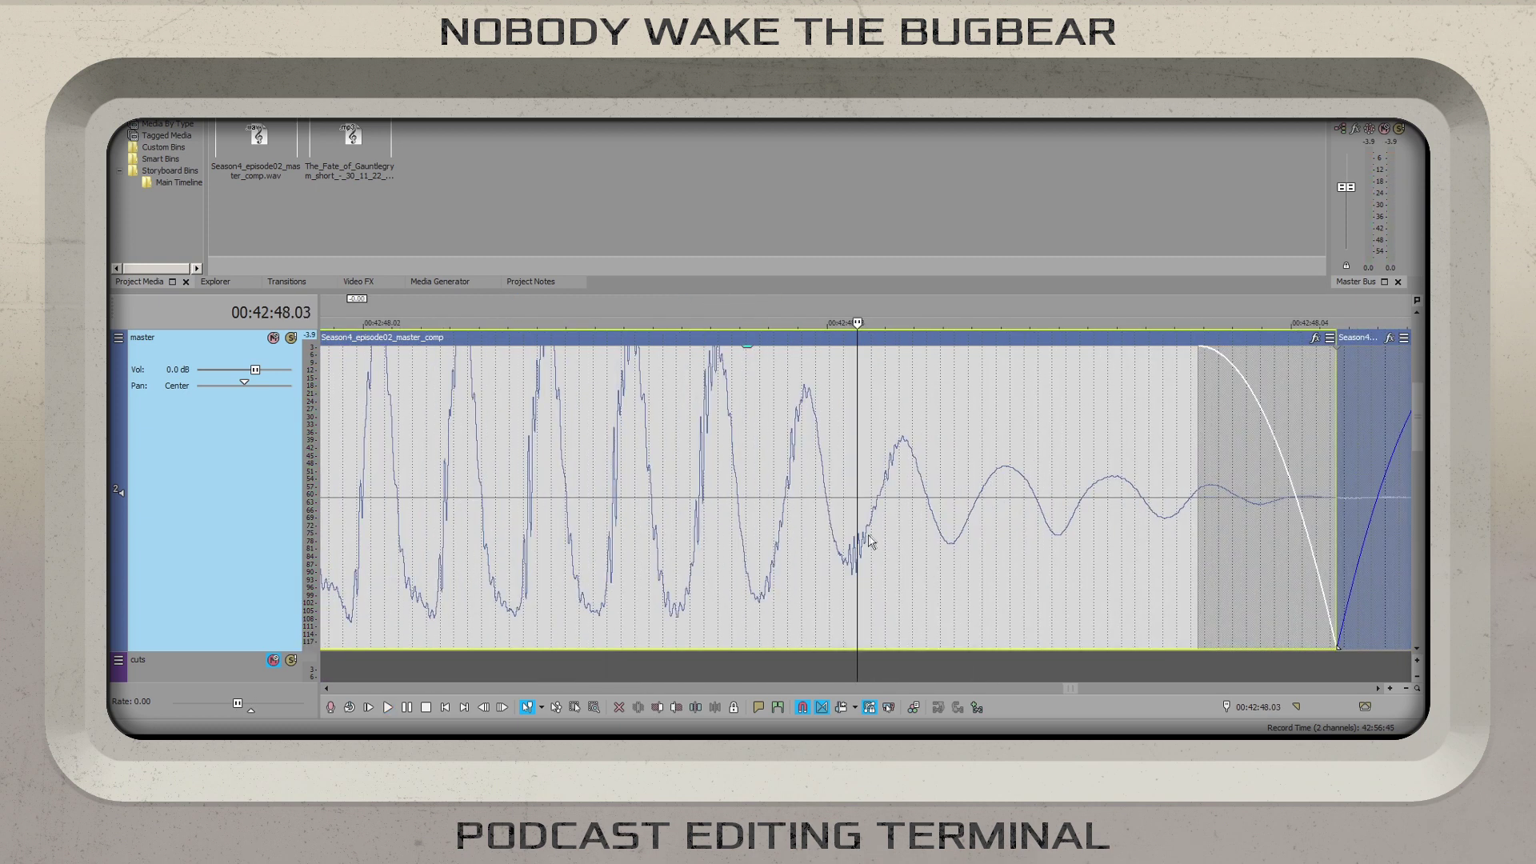
pyautogui.press('s')
pyautogui.moveTo(991, 421); pyautogui.dragTo(890, 427)
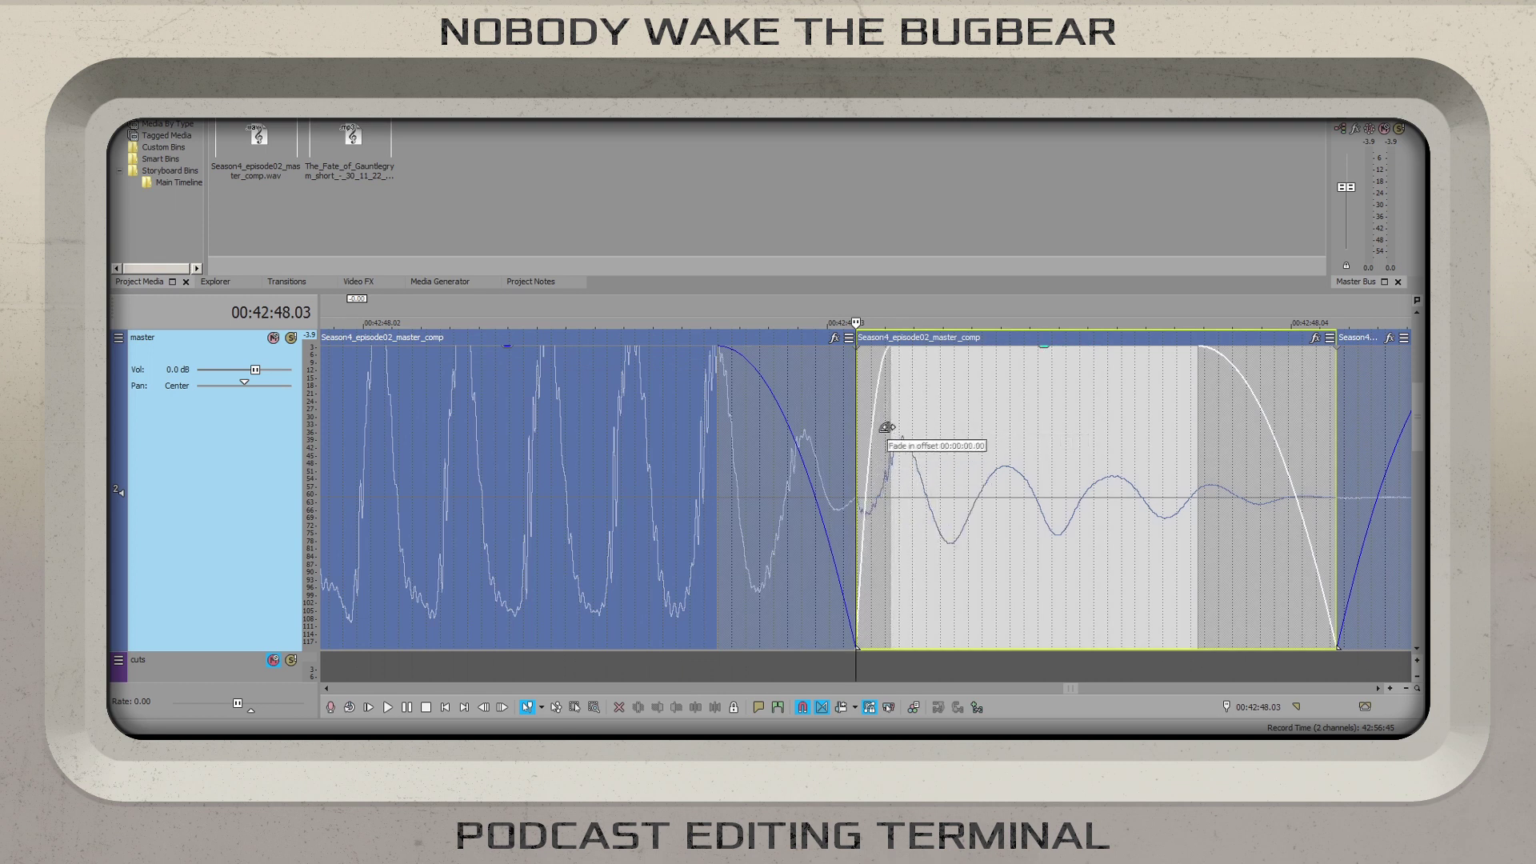
pyautogui.click(816, 422)
pyautogui.scroll(-3, 816, 432)
pyautogui.press('space')
# - Split the master clip at 00:42:48.26, just before the sharp spike
pyautogui.press('Return')
pyautogui.scroll(3, 886, 462)
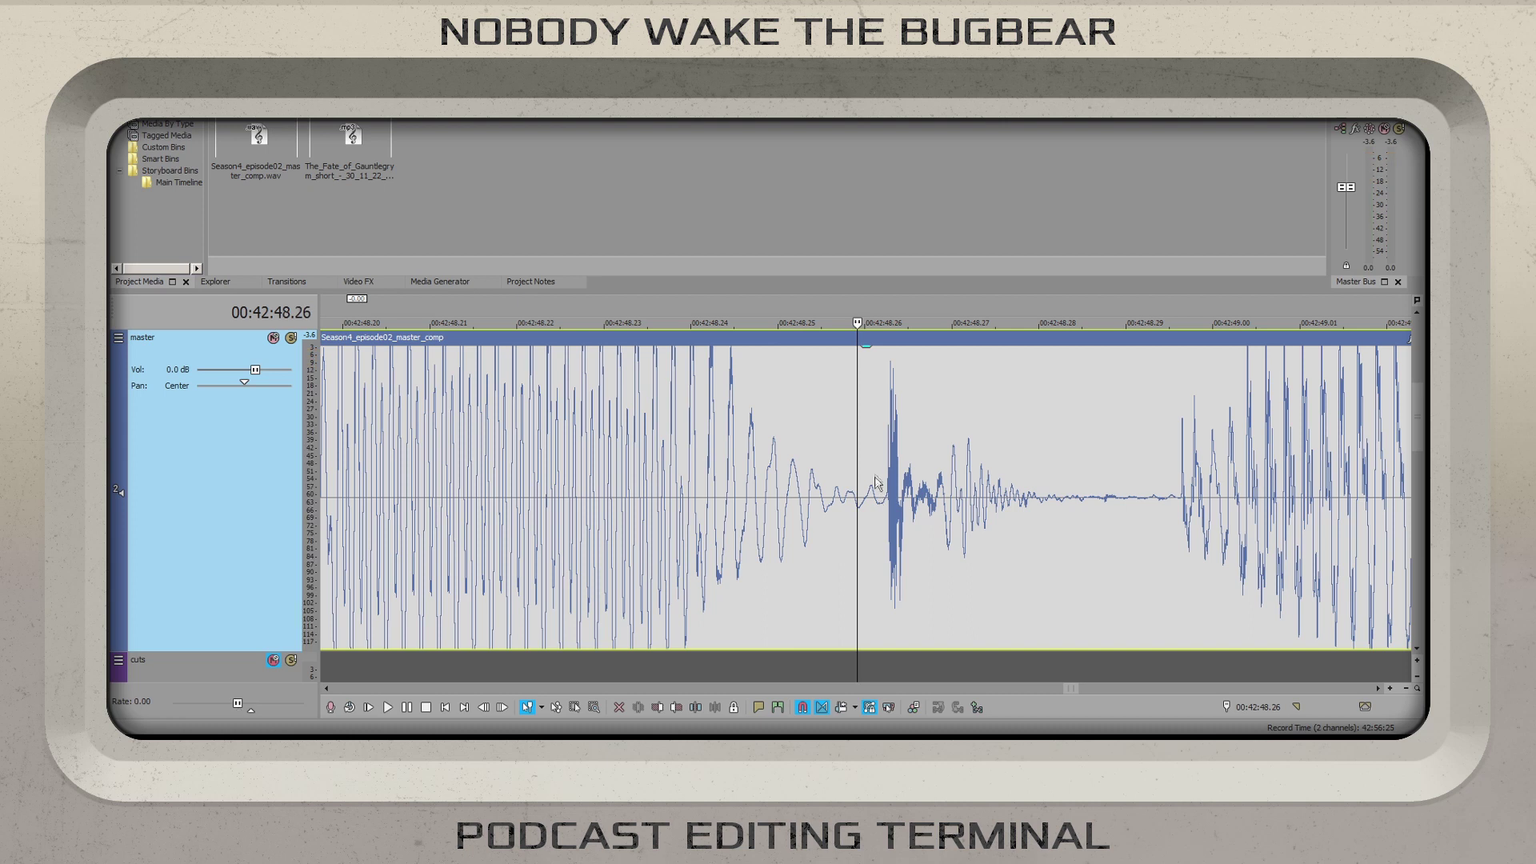
pyautogui.scroll(-2, 886, 463)
pyautogui.press('s')
pyautogui.scroll(-2, 873, 465)
pyautogui.click(854, 462)
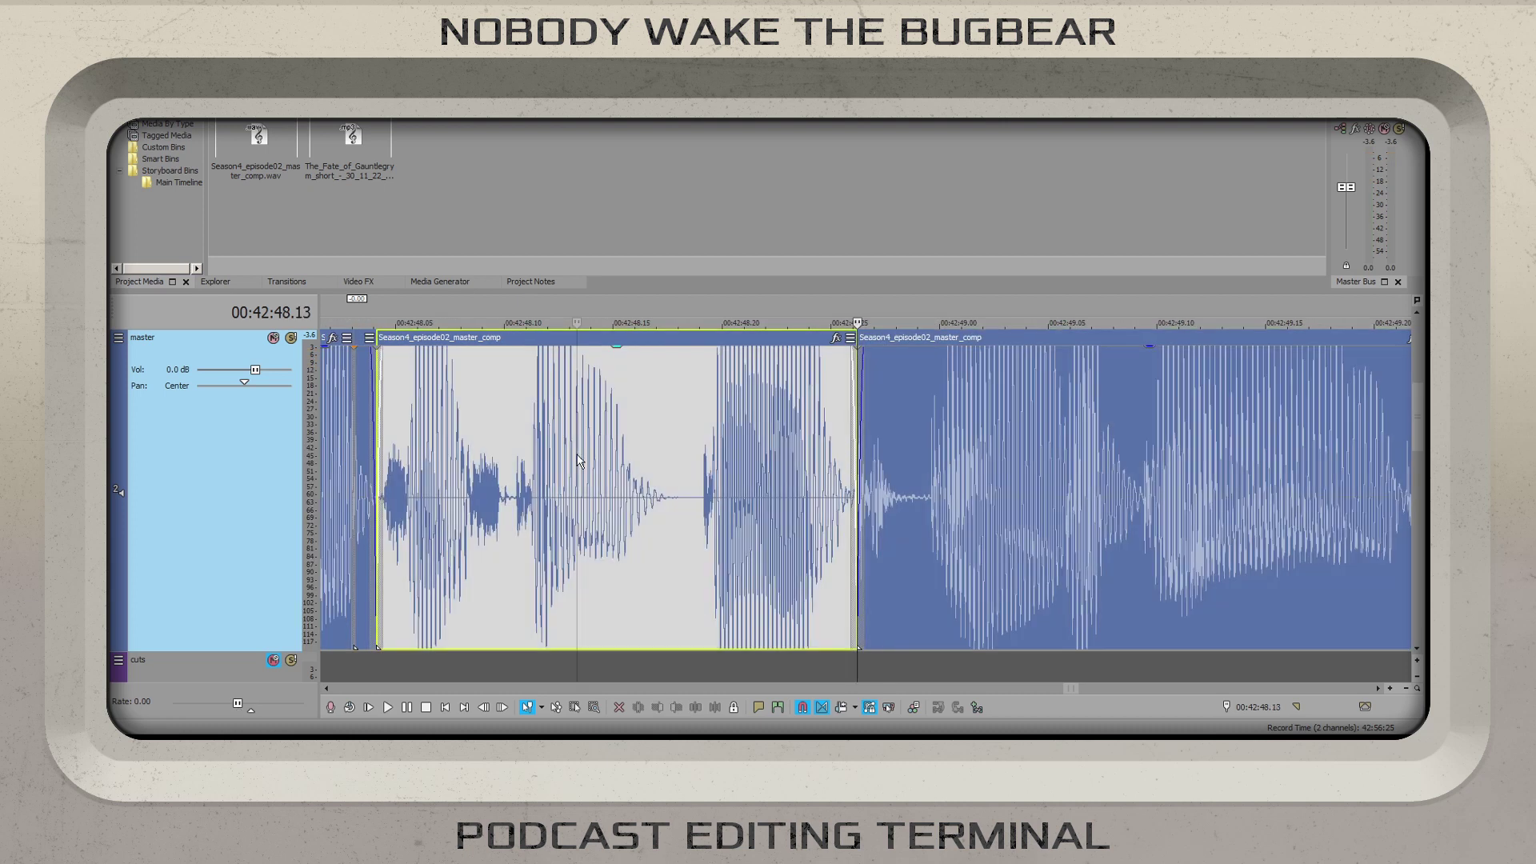
# - Split the master clip in the pause at 00:42:50.16 and give the earlier part a long fade-out starting where its last word ends
pyautogui.press('space')
pyautogui.scroll(-3, 832, 468)
pyautogui.click(985, 459)
pyautogui.scroll(2, 799, 472)
pyautogui.press('Return')
pyautogui.click(704, 477)
pyautogui.press('space')
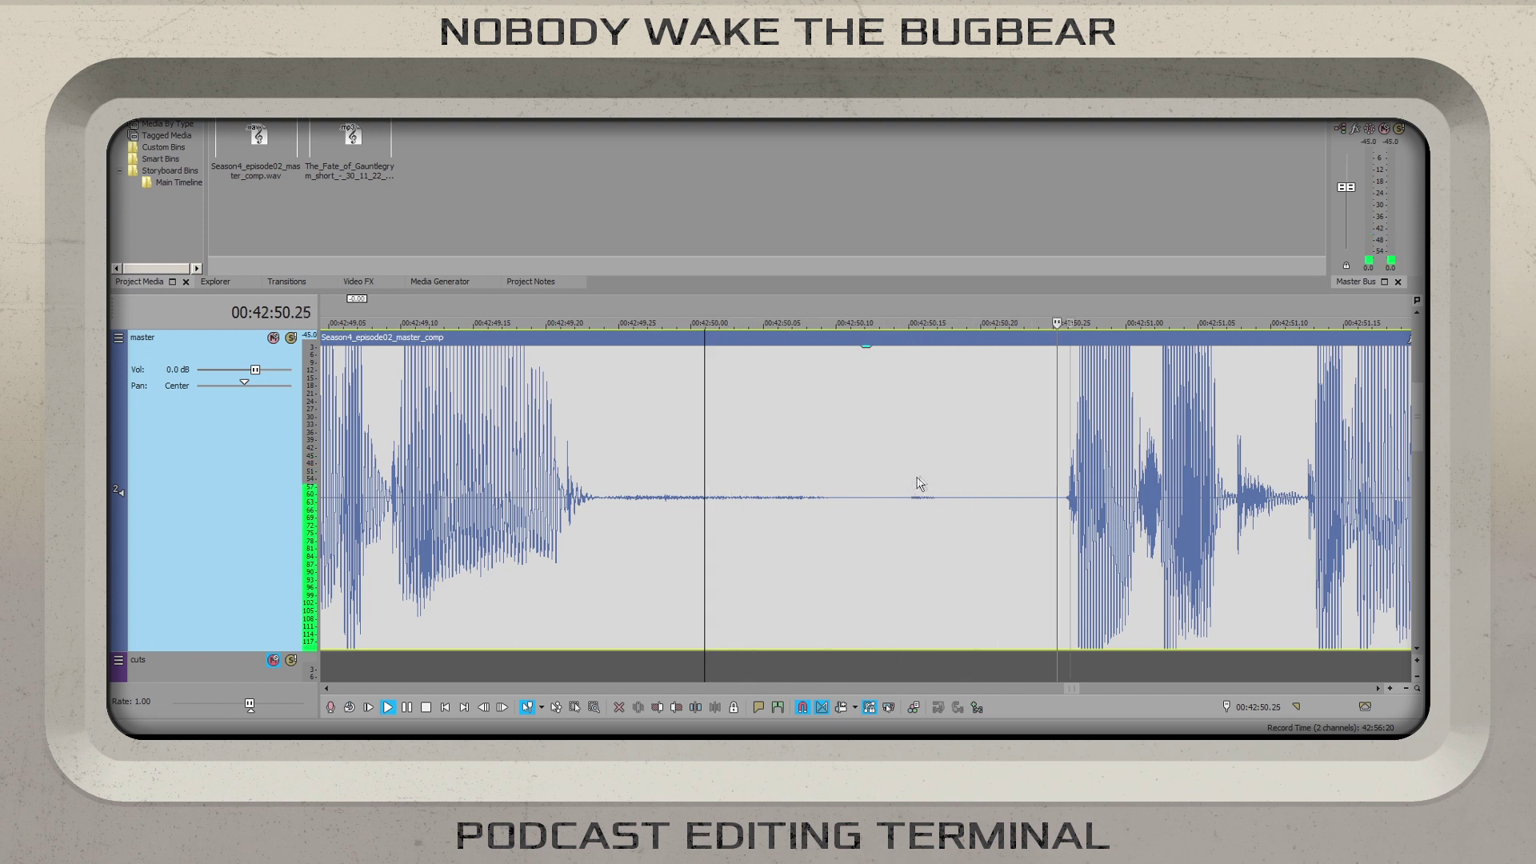
pyautogui.press('s')
pyautogui.moveTo(919, 347); pyautogui.dragTo(565, 483)
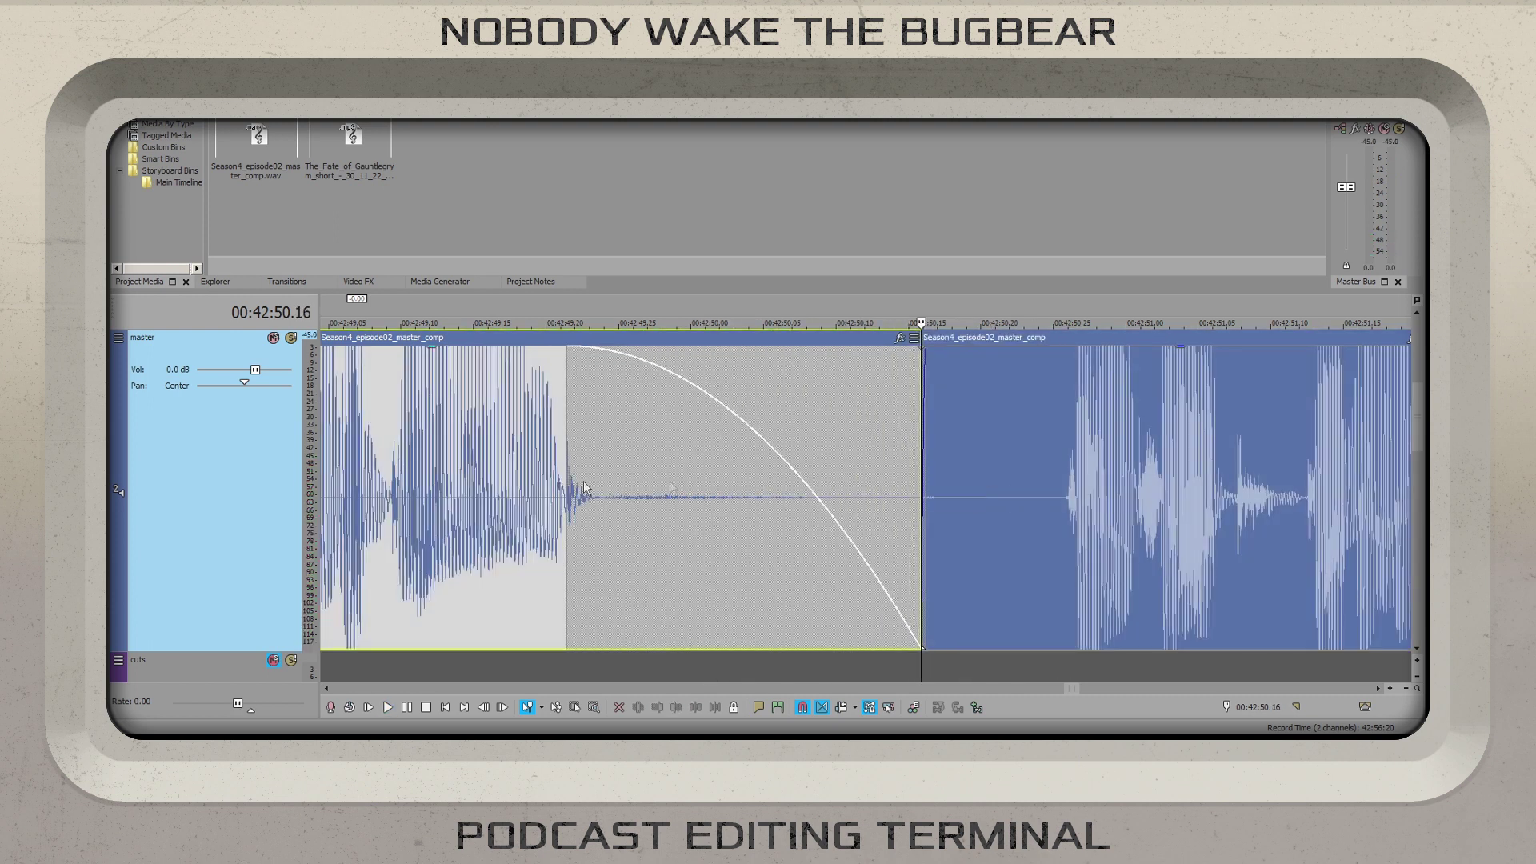
# - Trim and fade in the start of the clip after the 00:42:50.16 split, and move it up against the faded clip
pyautogui.moveTo(923, 480); pyautogui.dragTo(976, 480)
pyautogui.moveTo(977, 347); pyautogui.dragTo(1046, 347)
pyautogui.moveTo(1080, 484); pyautogui.dragTo(1030, 484)
pyautogui.click(814, 470)
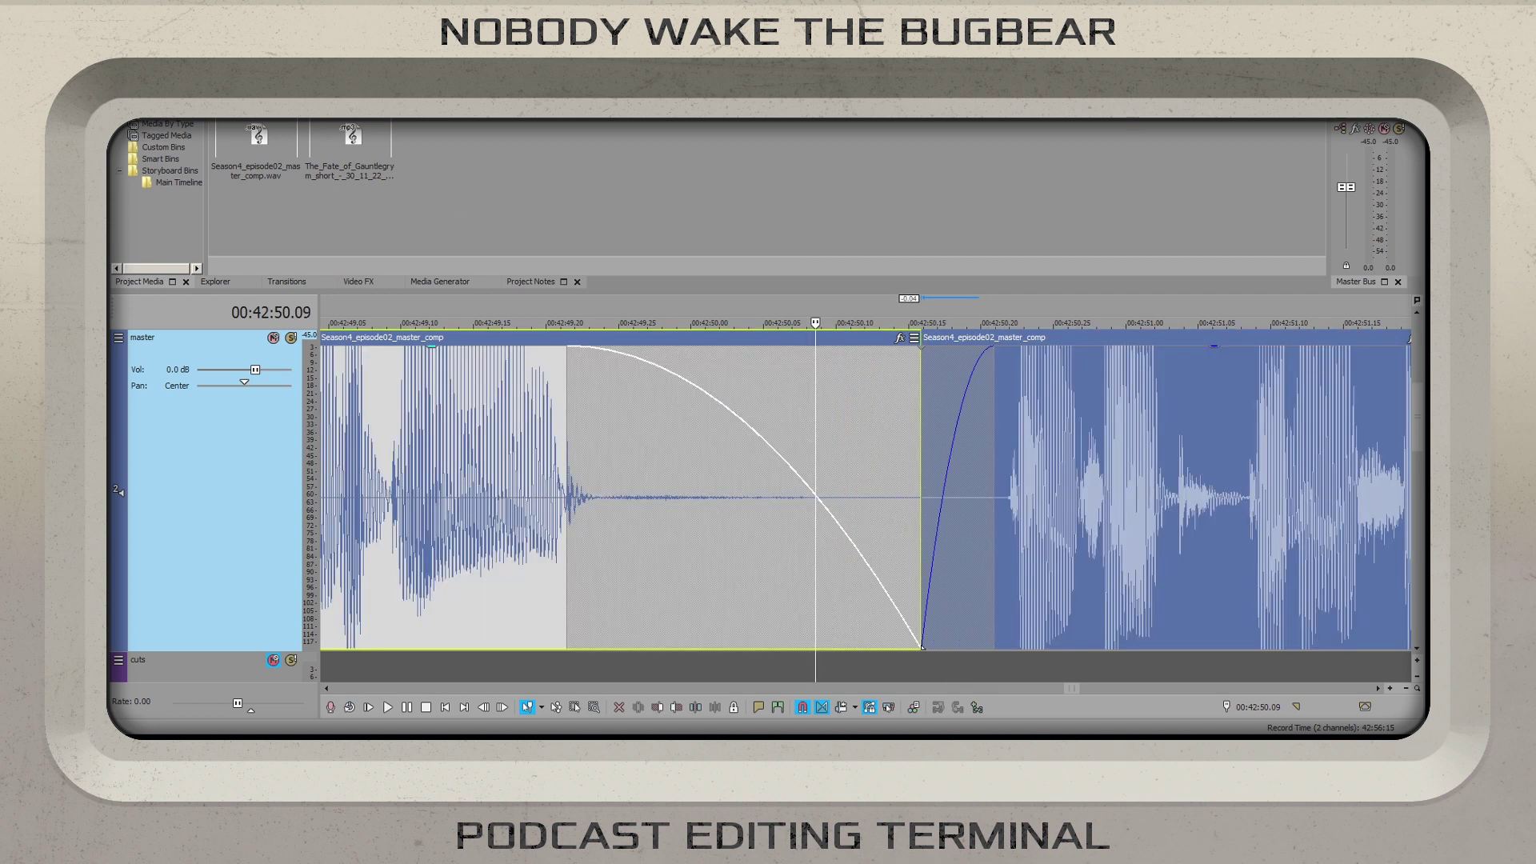
pyautogui.click(699, 528)
pyautogui.press('space')
# - Shorten the noise burst at 00:42:51.17 by splitting the master clip, trimming the later part's start slightly and closing the gap
pyautogui.scroll(4, 762, 502)
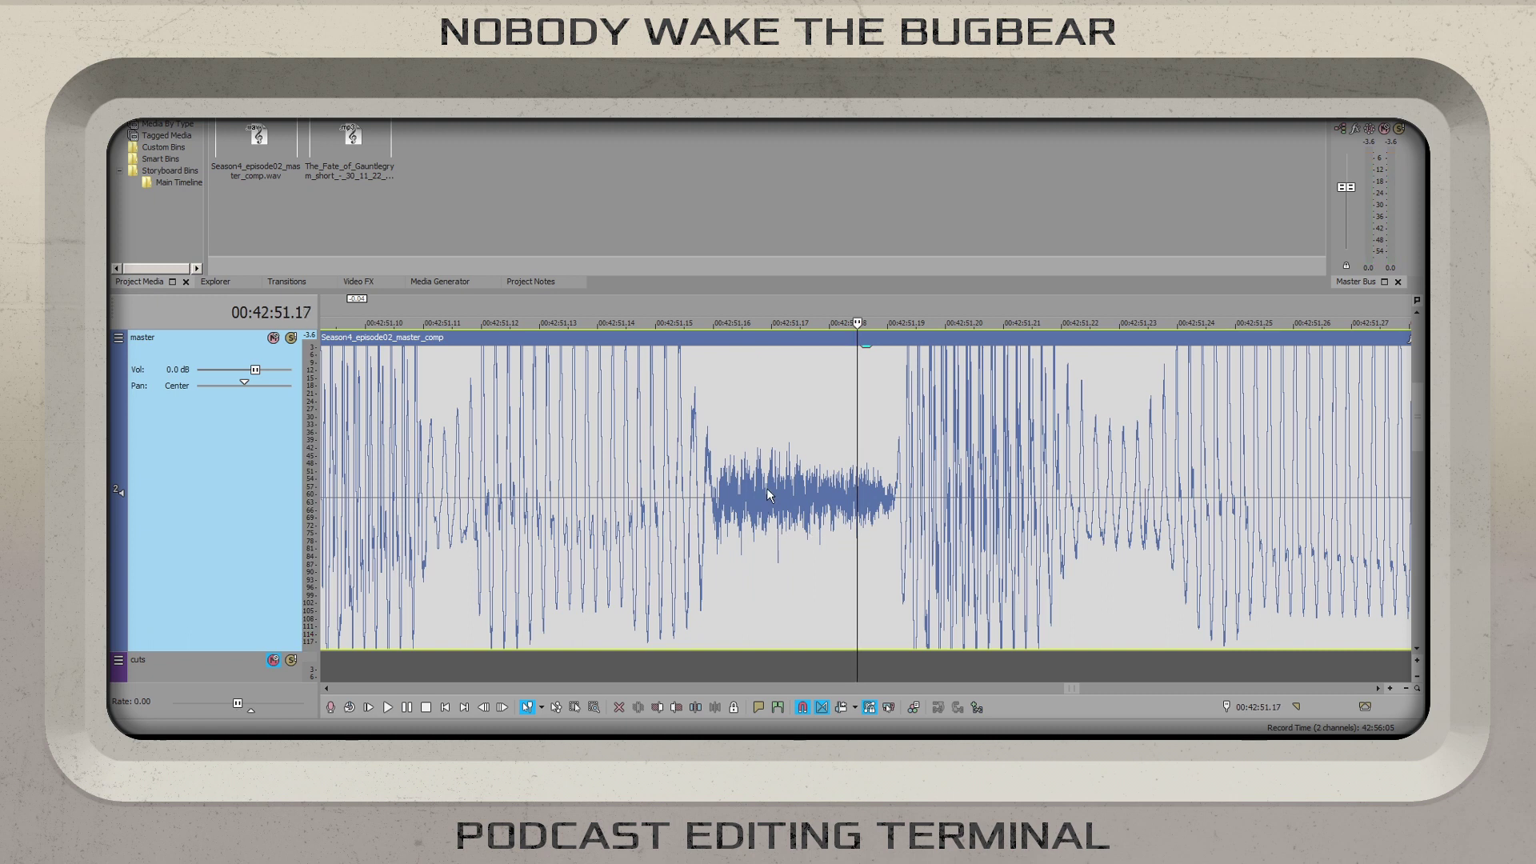
pyautogui.click(767, 495)
pyautogui.press('s')
pyautogui.moveTo(768, 448); pyautogui.dragTo(798, 448)
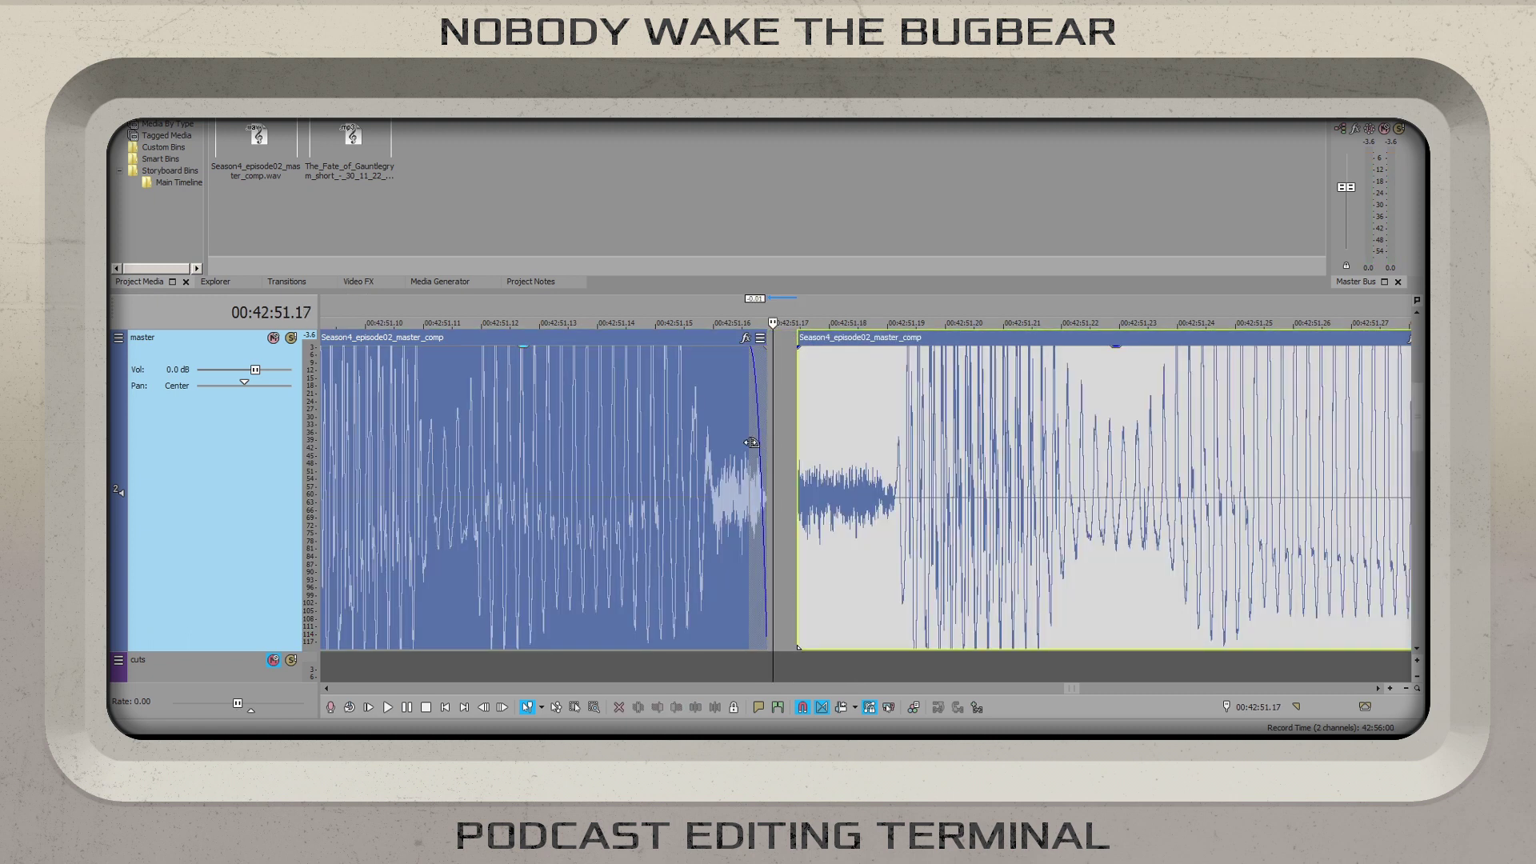
pyautogui.hotkey('ctrl', 'z')
pyautogui.scroll(-2, 676, 458)
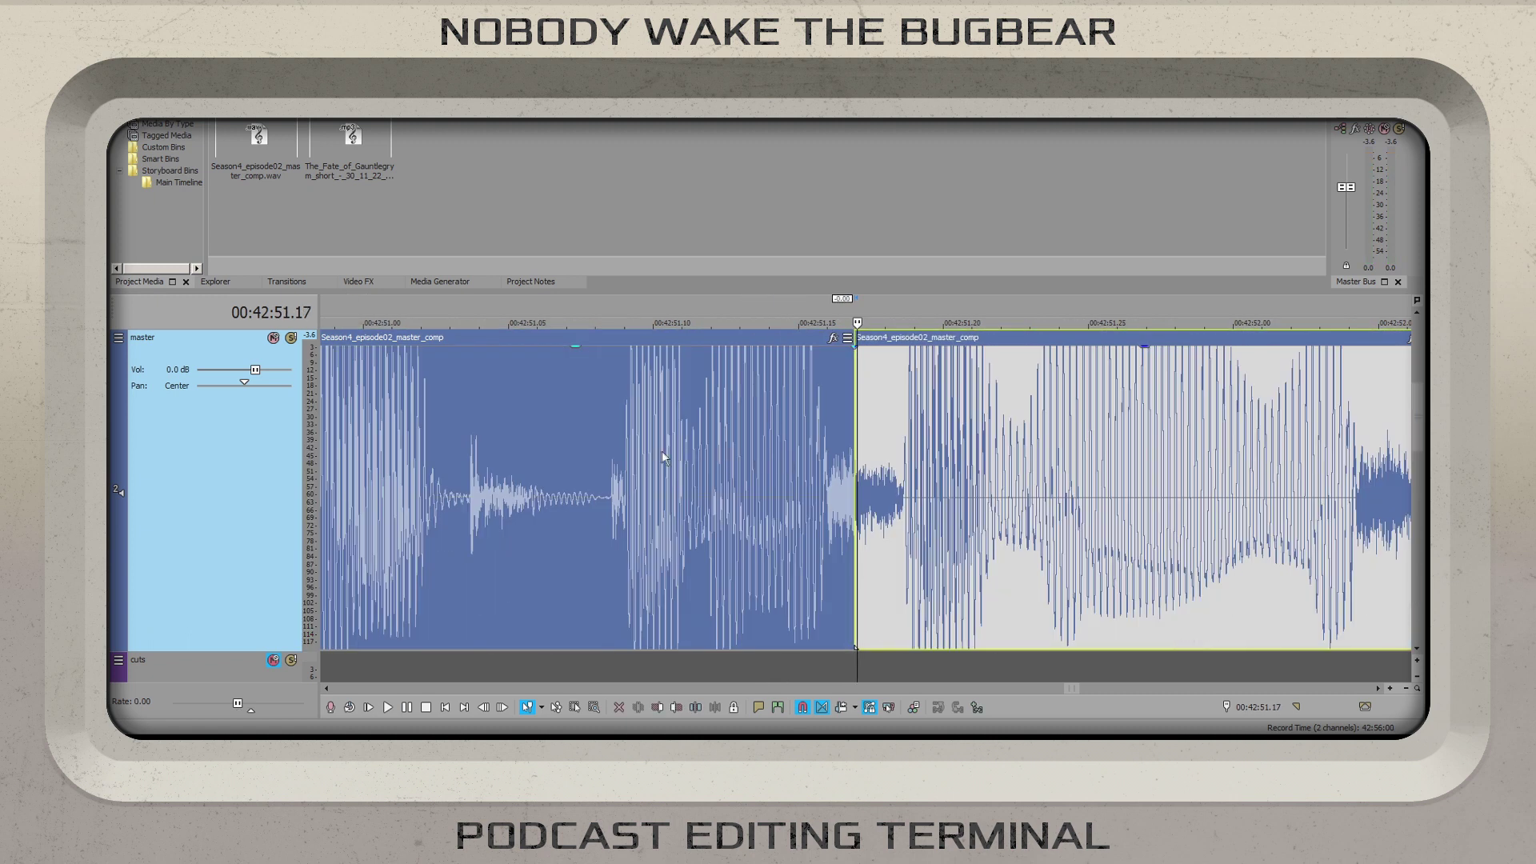
# - Play the shortened noise at 00:42:51.17 and the speech after it, replaying the passage around 00:42:52.25
pyautogui.press('space')
pyautogui.scroll(-2, 676, 458)
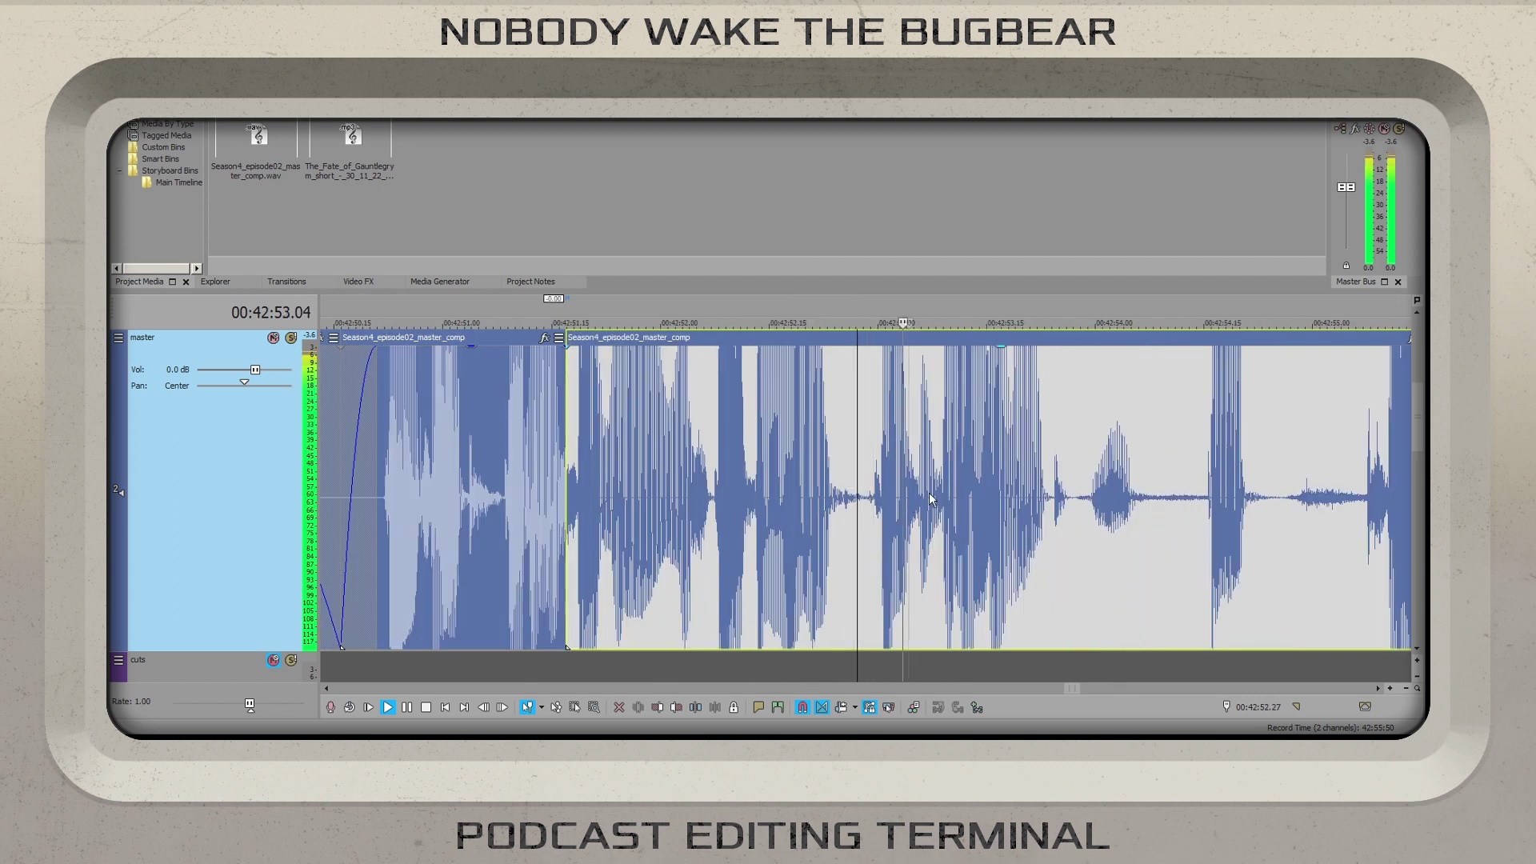
pyautogui.hscroll(3, 1128, 486)
pyautogui.click(546, 484)
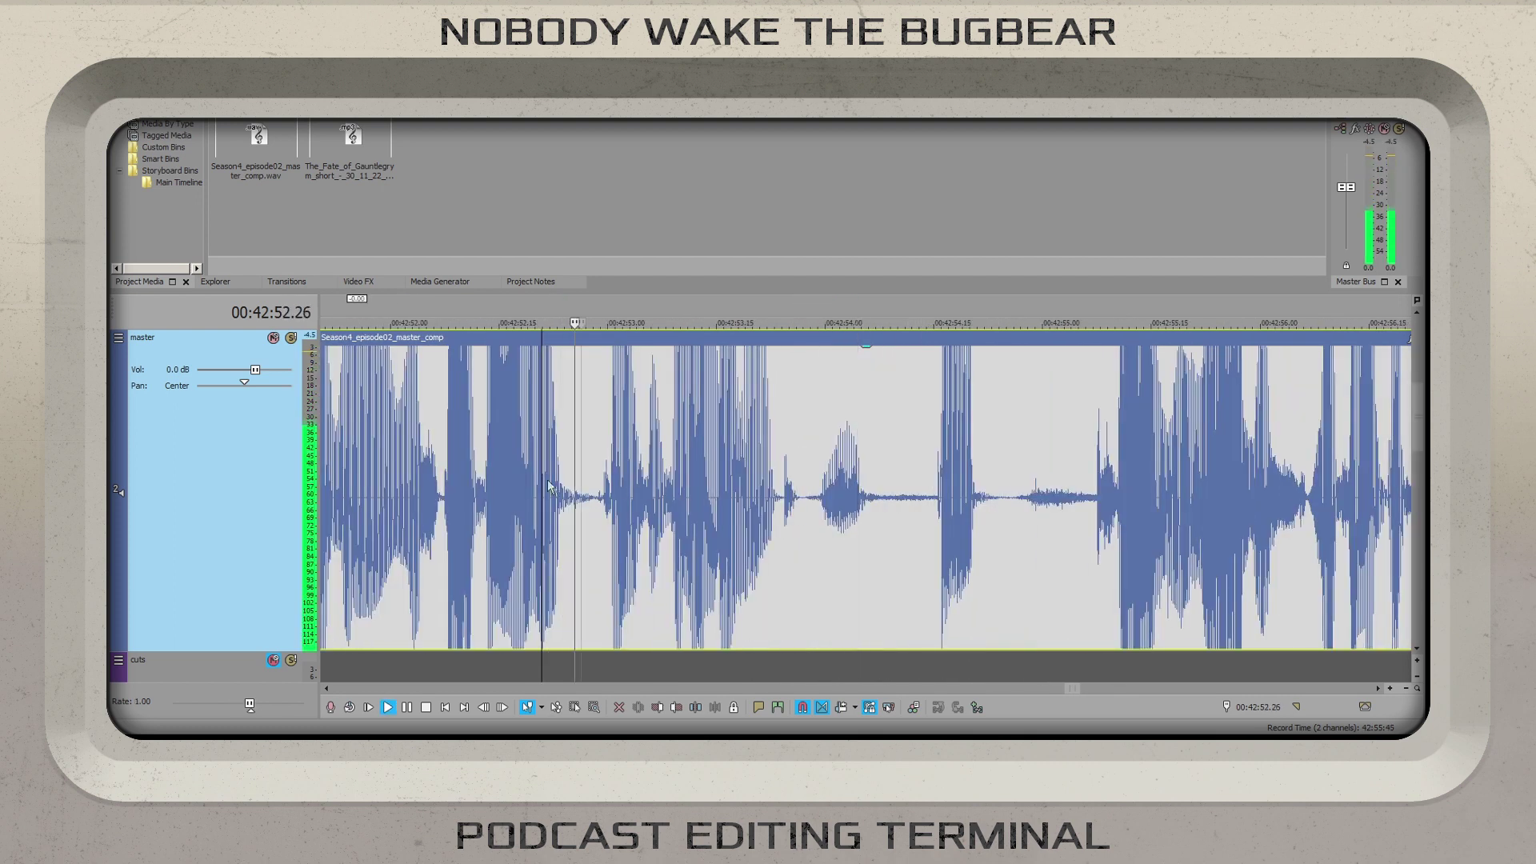
pyautogui.click(453, 508)
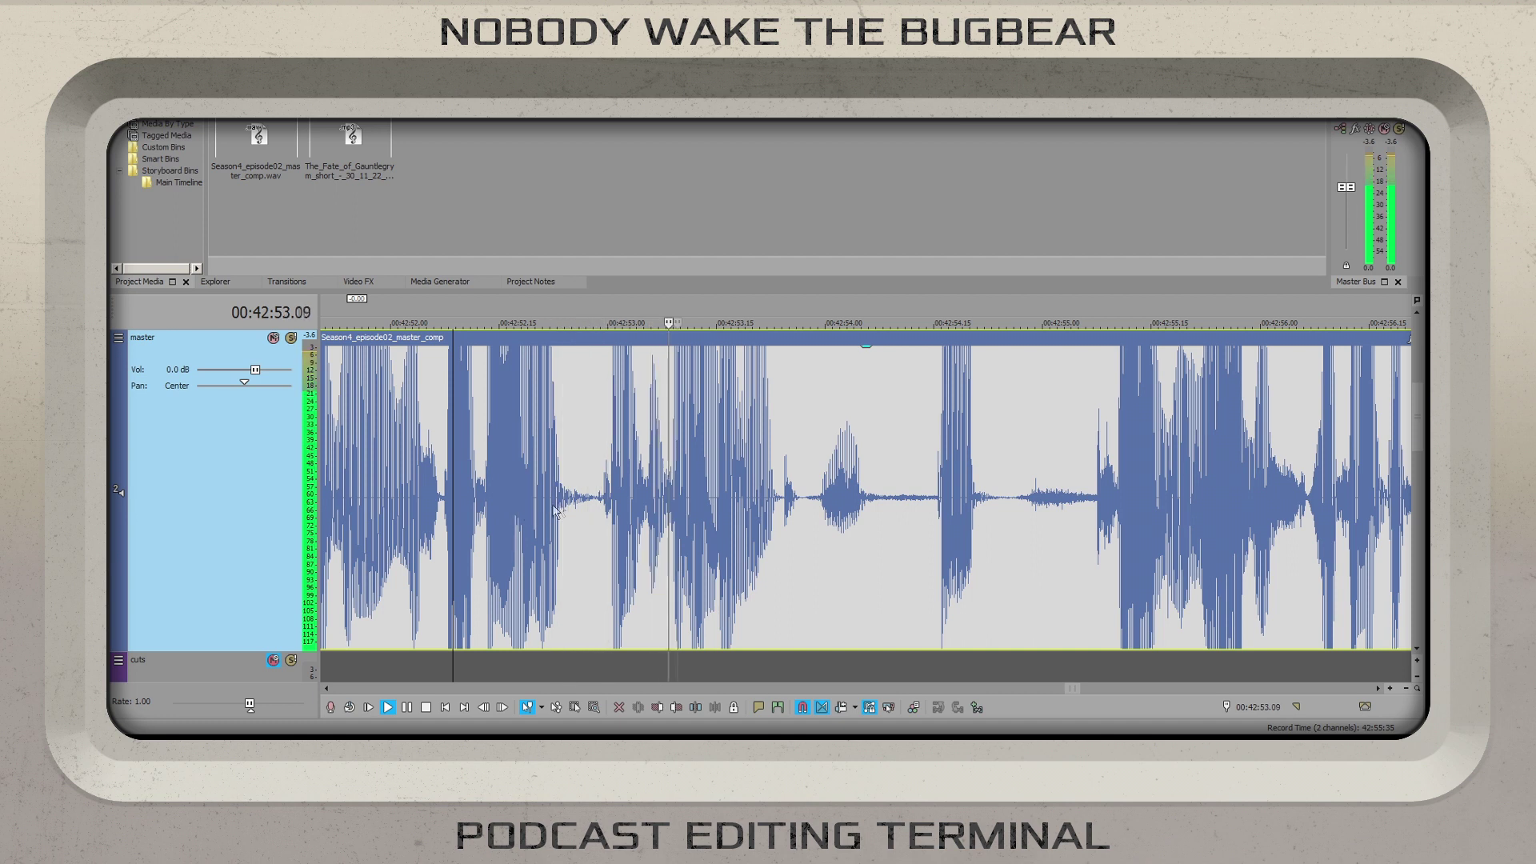
# - Insert a timeline marker at 00:42:52.25 labelled "mistaken thinks its an umber hulk, remove breath"
pyautogui.press('space')
pyautogui.click(758, 707)
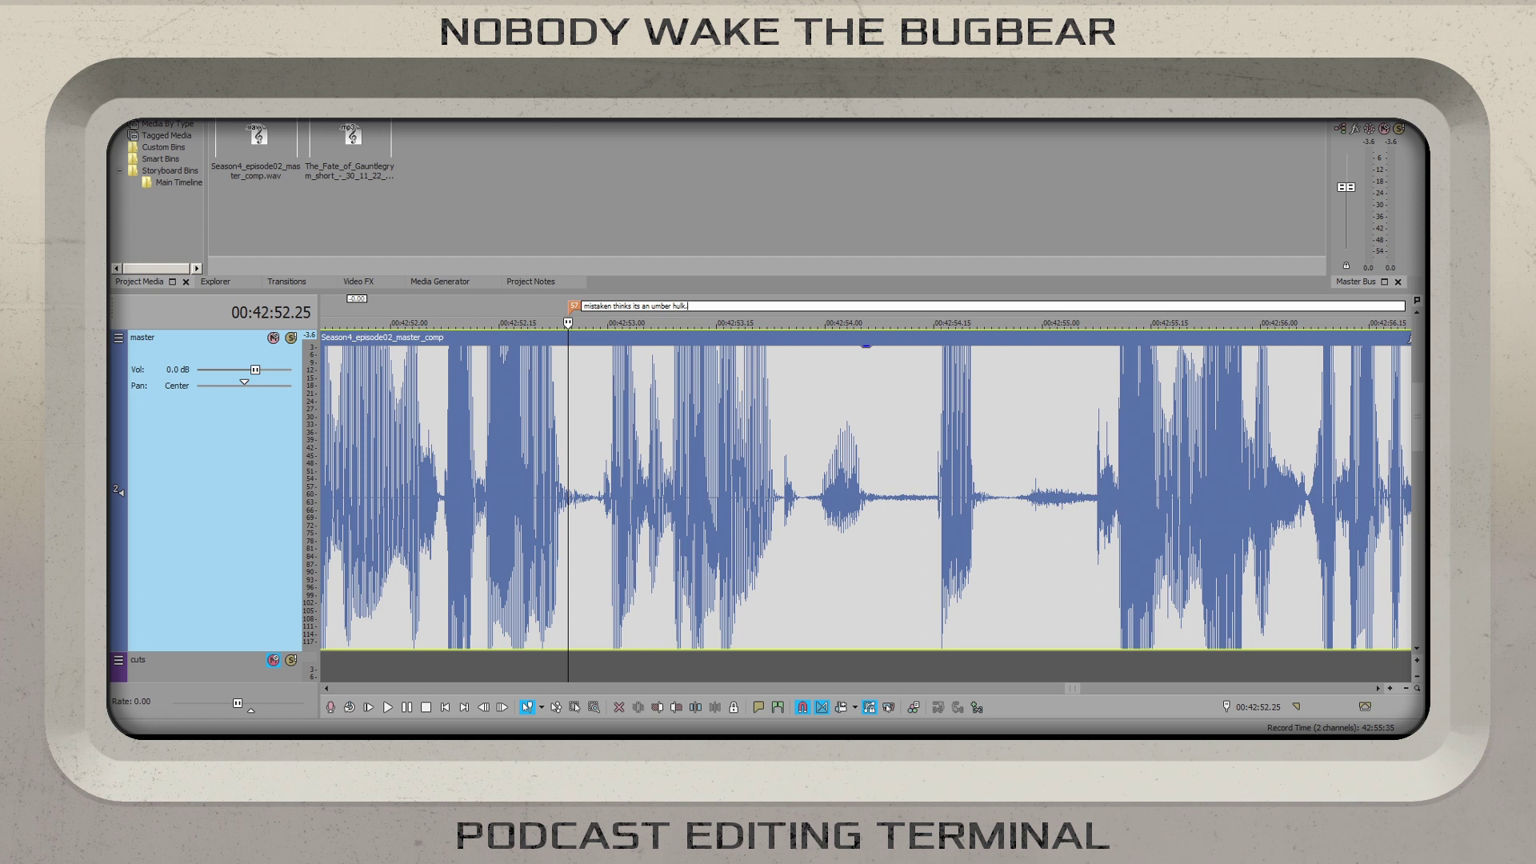
pyautogui.press('Return')
# - Split the master clip just before the breath near 00:42:54.27 and fade out the earlier part from within its last word
pyautogui.press('space')
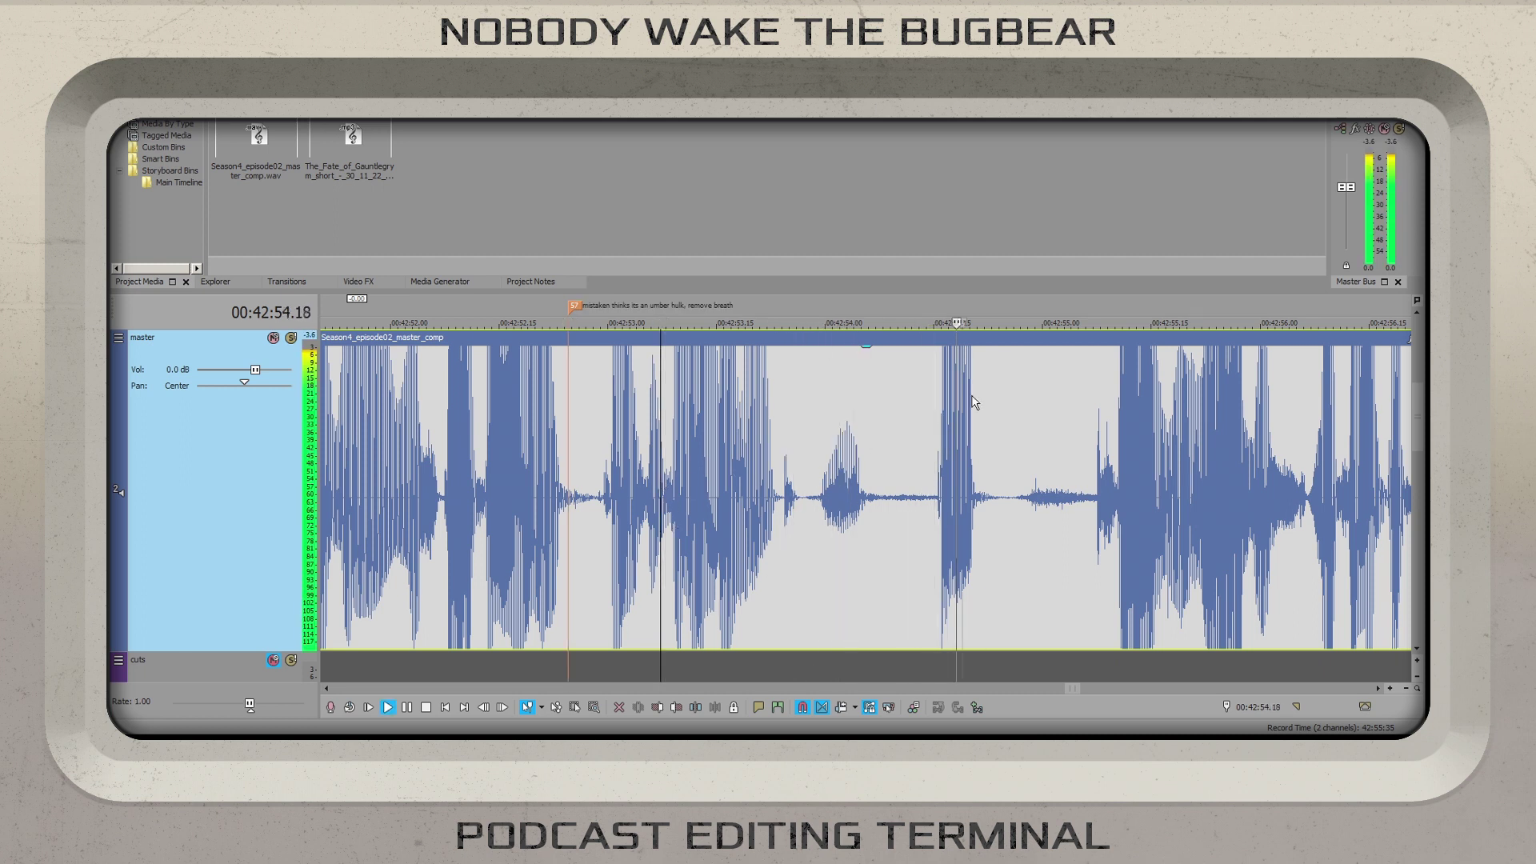
pyautogui.scroll(3, 1075, 444)
pyautogui.click(574, 480)
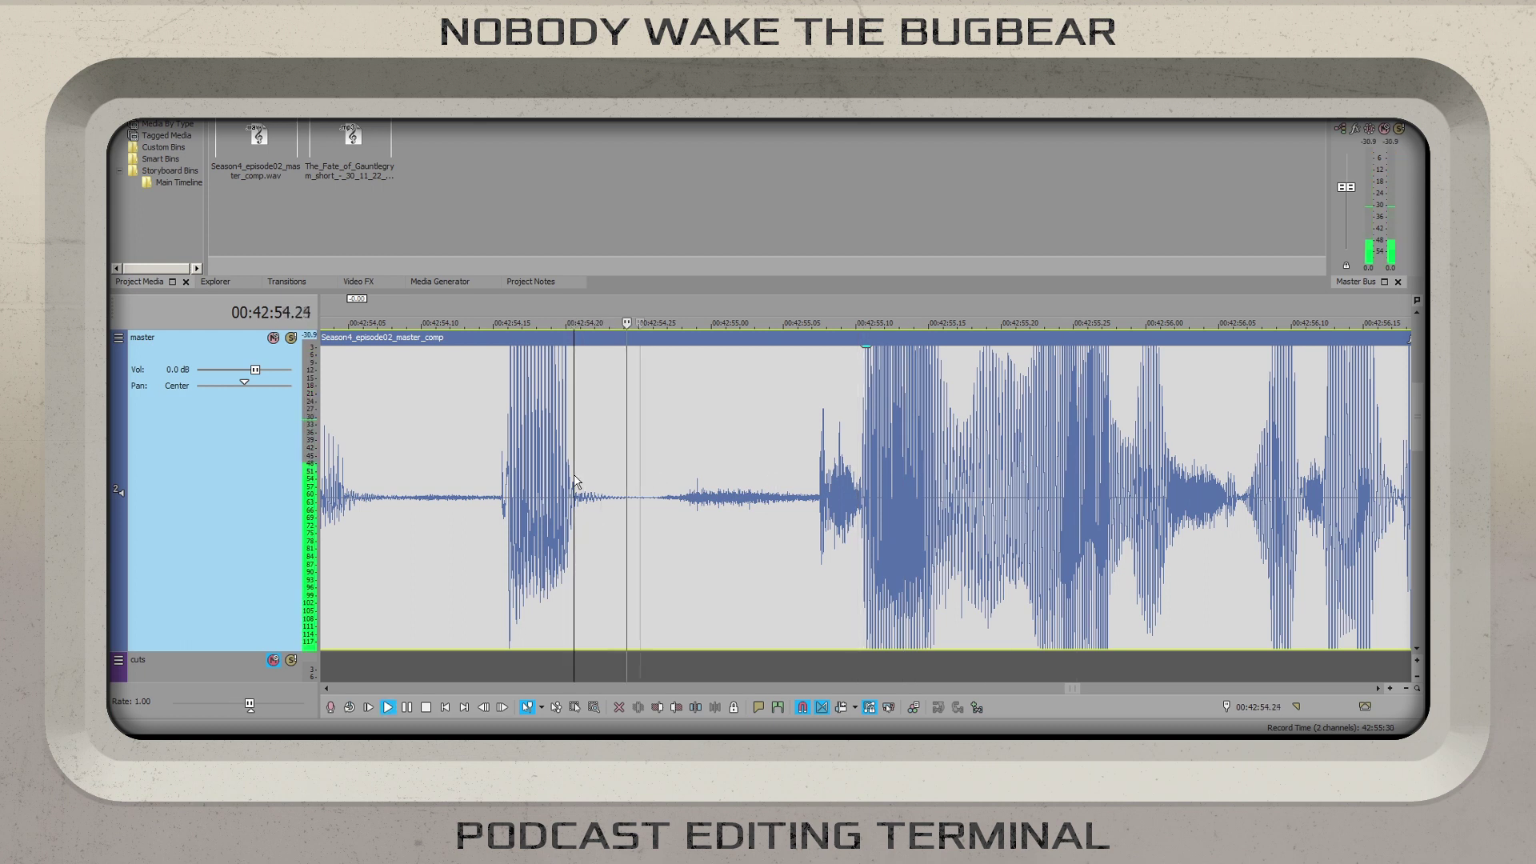
pyautogui.click(652, 496)
pyautogui.scroll(2, 1019, 542)
pyautogui.scroll(-1, 942, 519)
pyautogui.press('space')
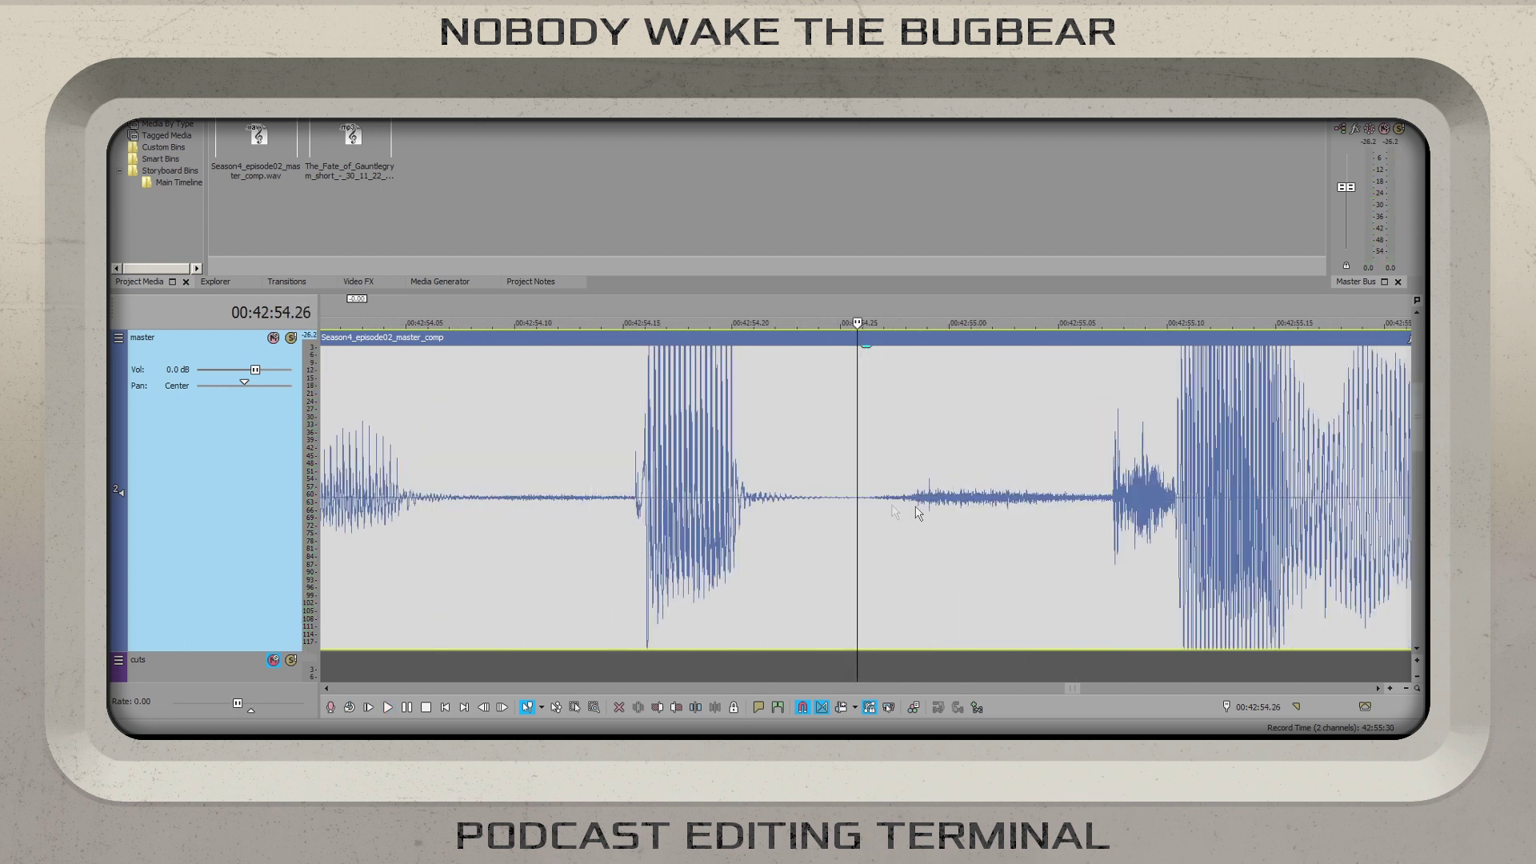
pyautogui.press('s')
pyautogui.moveTo(878, 347); pyautogui.dragTo(655, 347)
# - Split the master clip at the end of the breath at 00:42:55.07 and move the breath piece to the cuts track
pyautogui.click(1105, 490)
pyautogui.press('s')
pyautogui.click(992, 497)
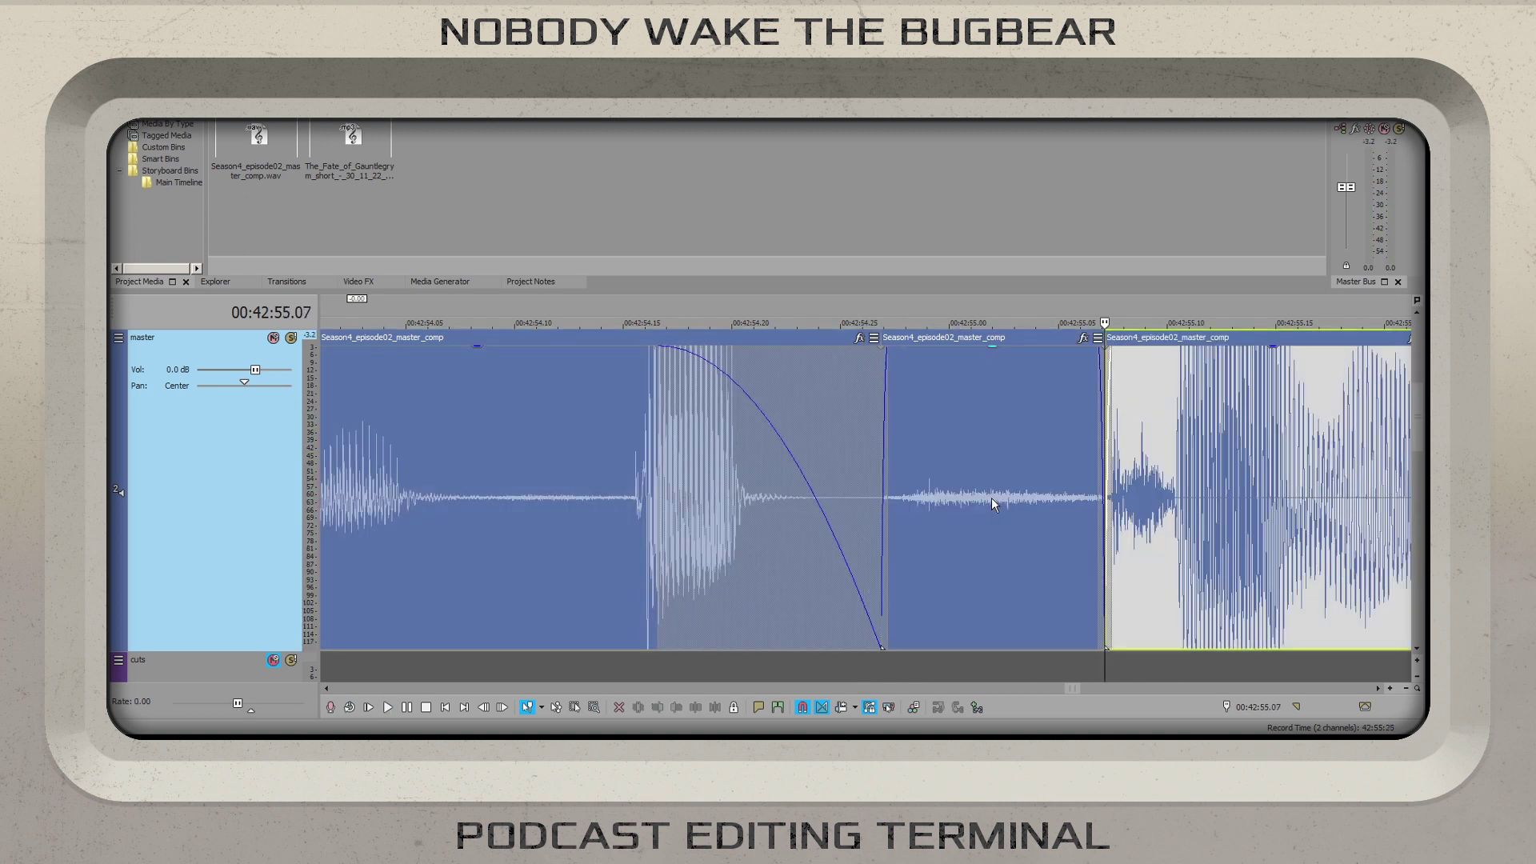
pyautogui.moveTo(970, 524); pyautogui.dragTo(950, 672)
# - Paste the copied quiet clip into the gap left by the breath and slide it earlier towards the faded clip
pyautogui.click(962, 471)
pyautogui.hotkey('ctrl', 'v')
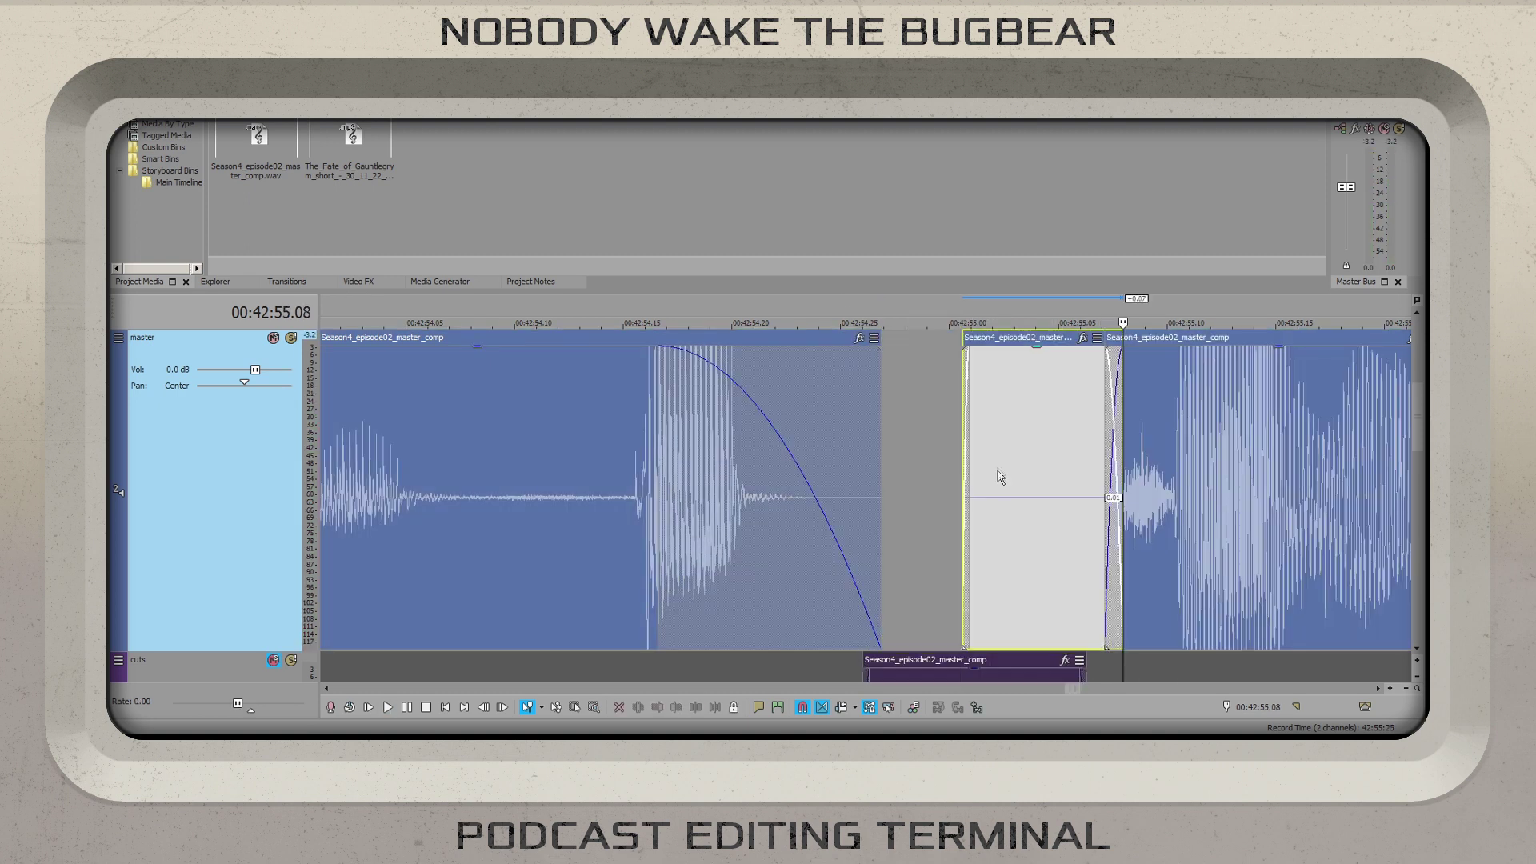
pyautogui.moveTo(1021, 502); pyautogui.dragTo(963, 514)
# - Lengthen the fade-in of the clip after the pasted quiet piece, close the gaps around that piece and play the result
pyautogui.click(1121, 442)
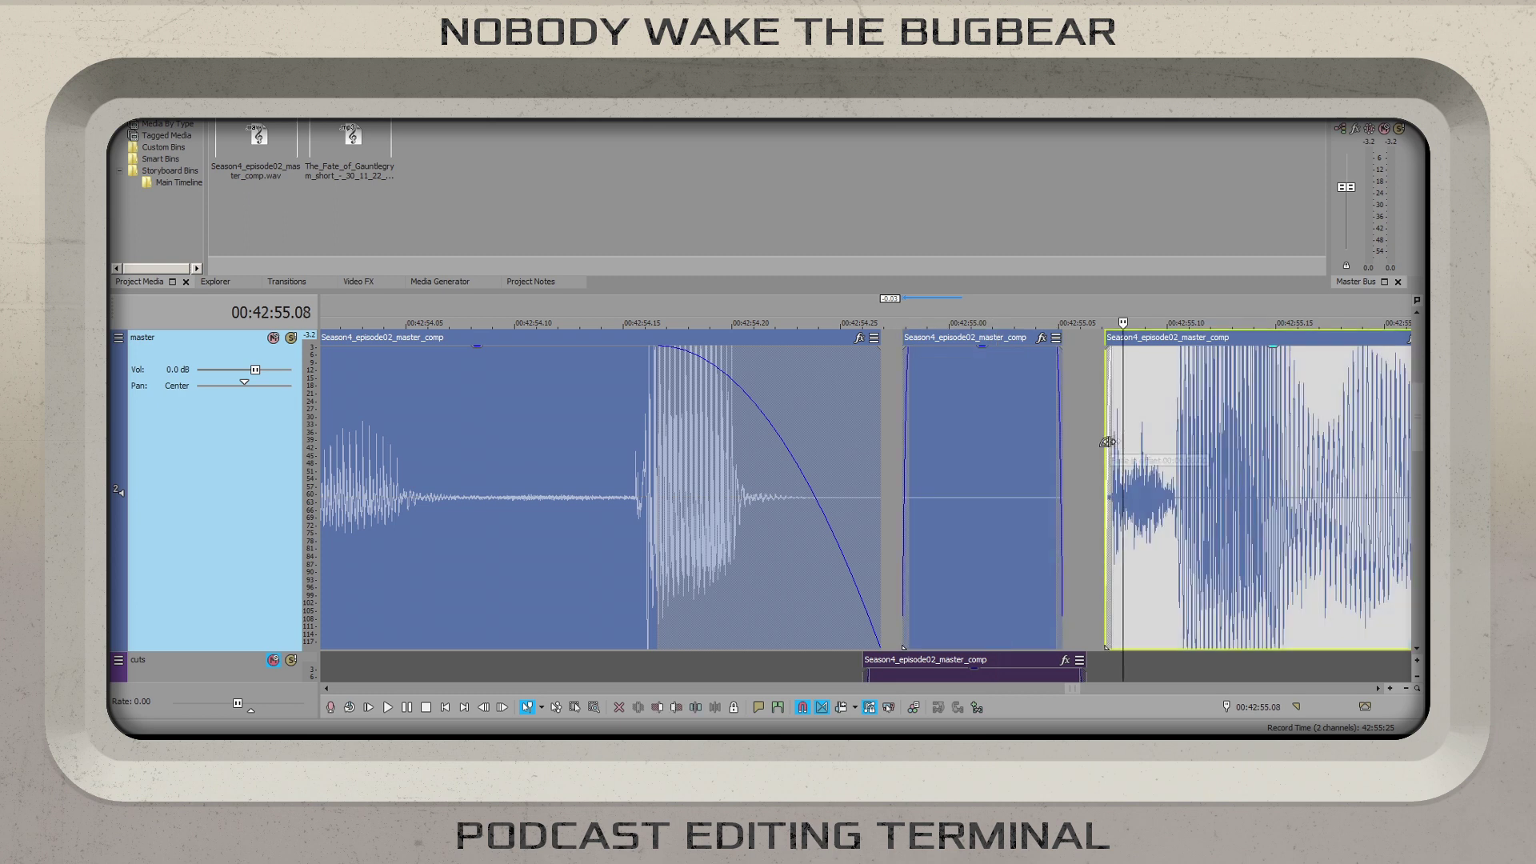
pyautogui.rightClick(1087, 416)
pyautogui.click(1115, 541)
pyautogui.click(573, 467)
pyautogui.press('space')
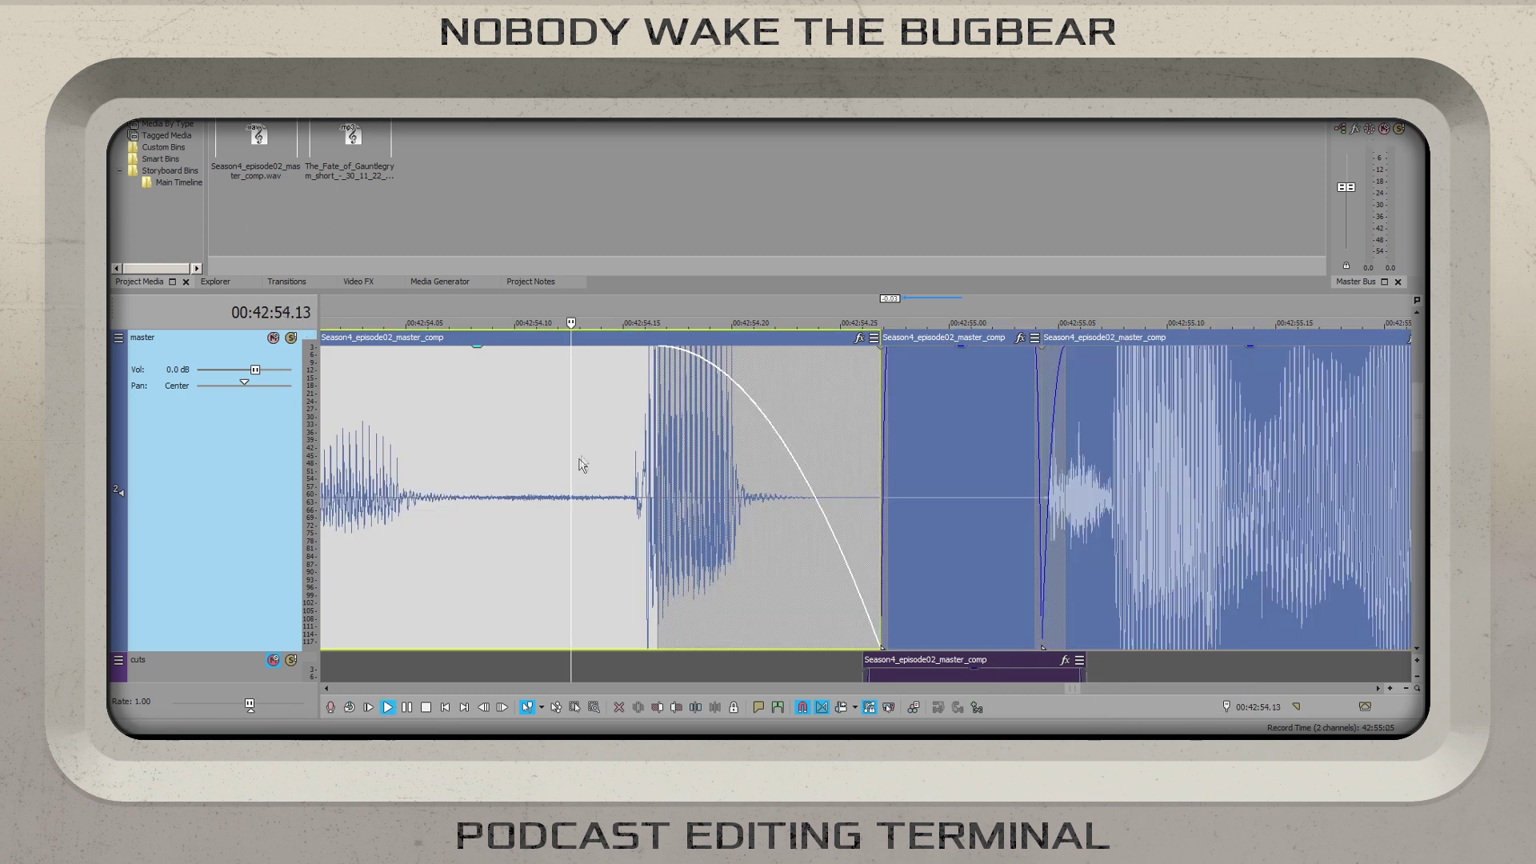
pyautogui.press('space')
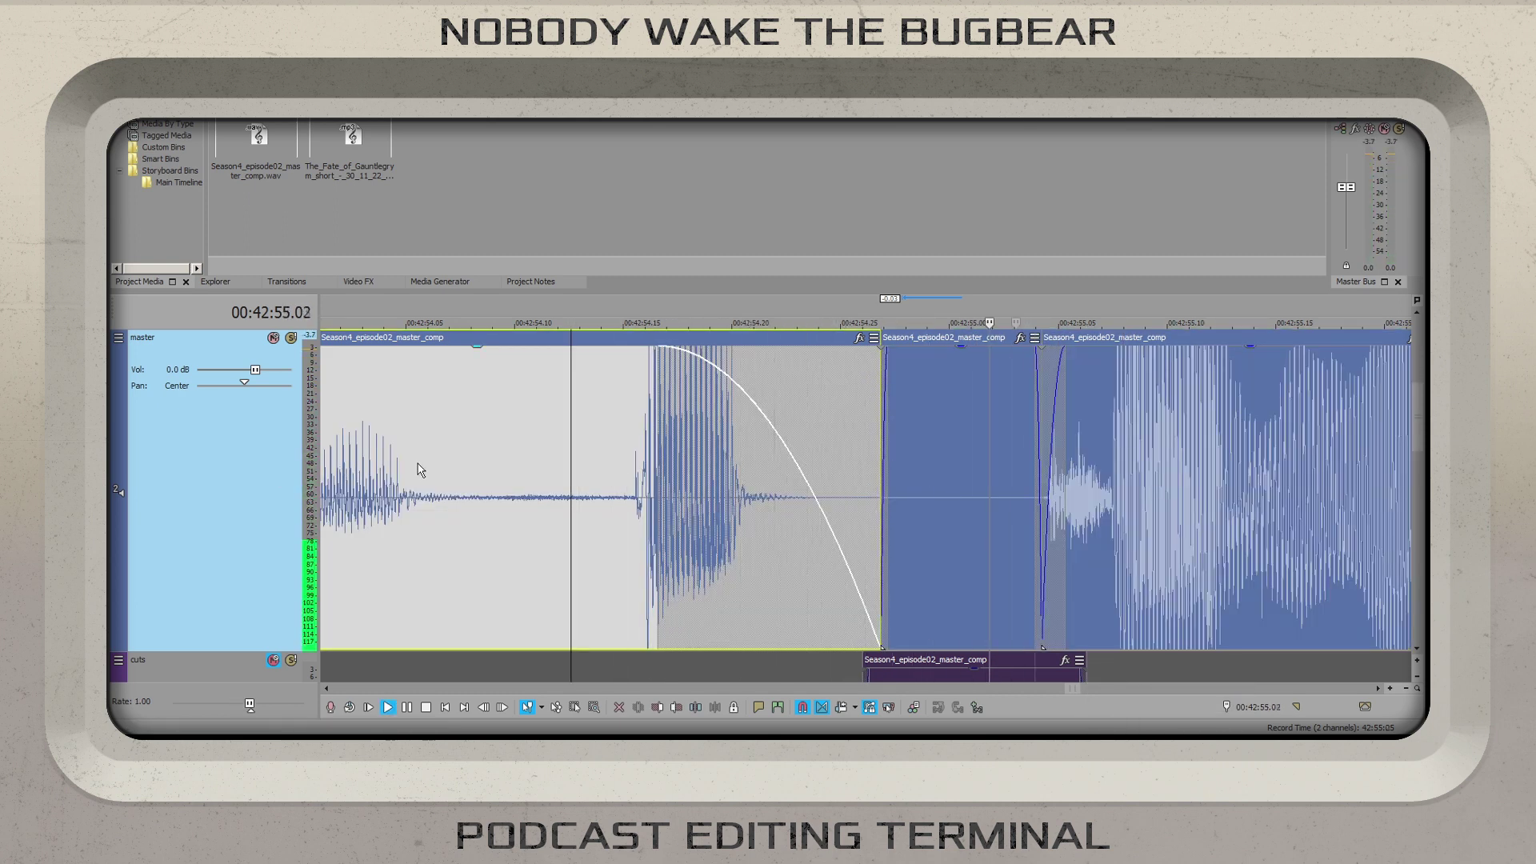
# - Play the speech after the removed breath to locate a cut point around 00:42:55.15
pyautogui.scroll(-2, 933, 470)
pyautogui.click(933, 470)
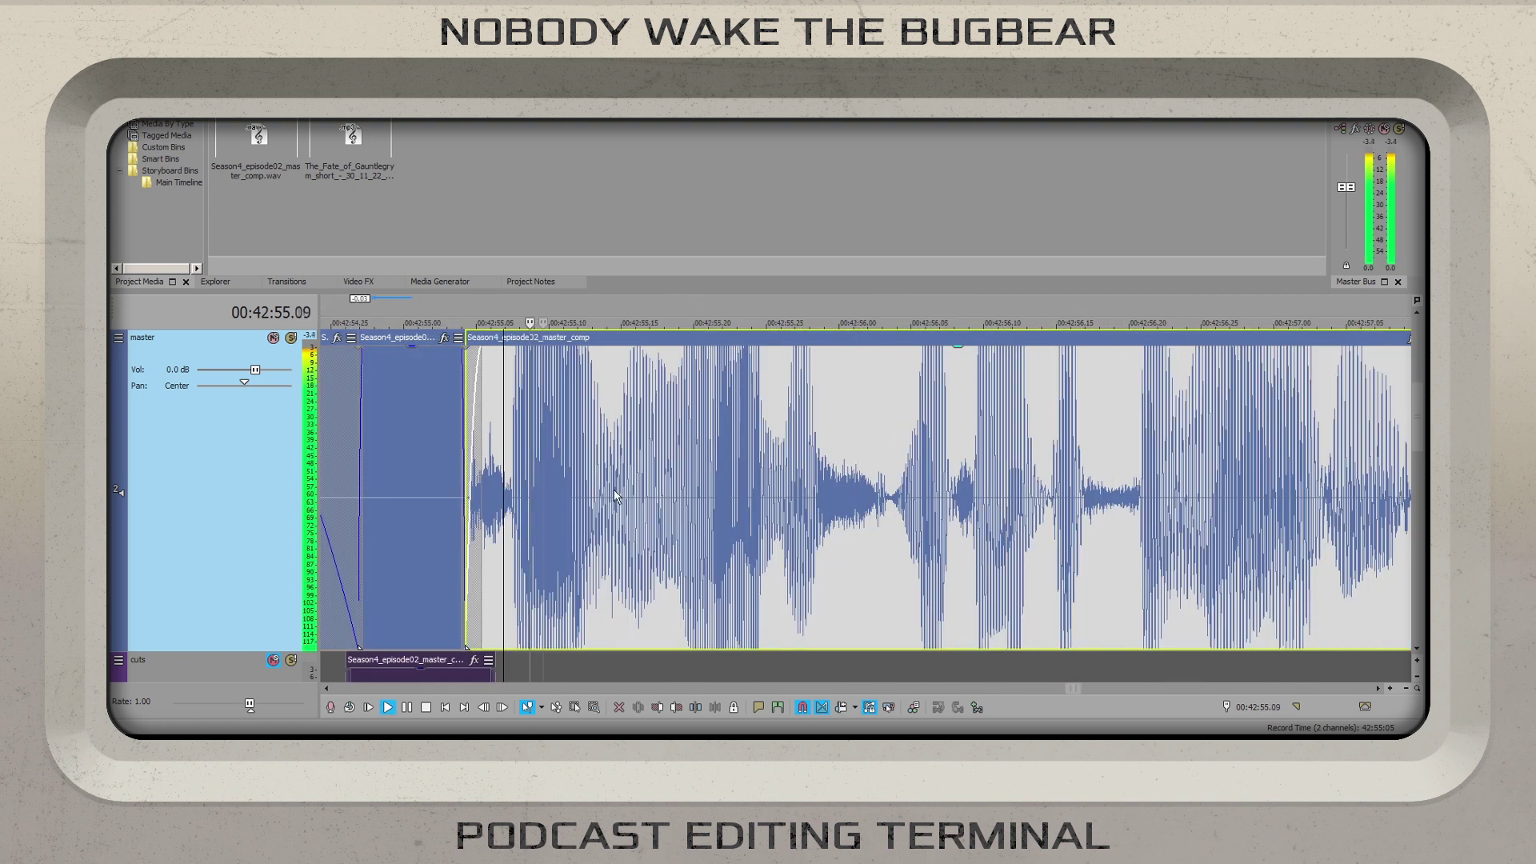
pyautogui.scroll(5, 601, 492)
pyautogui.press('space')
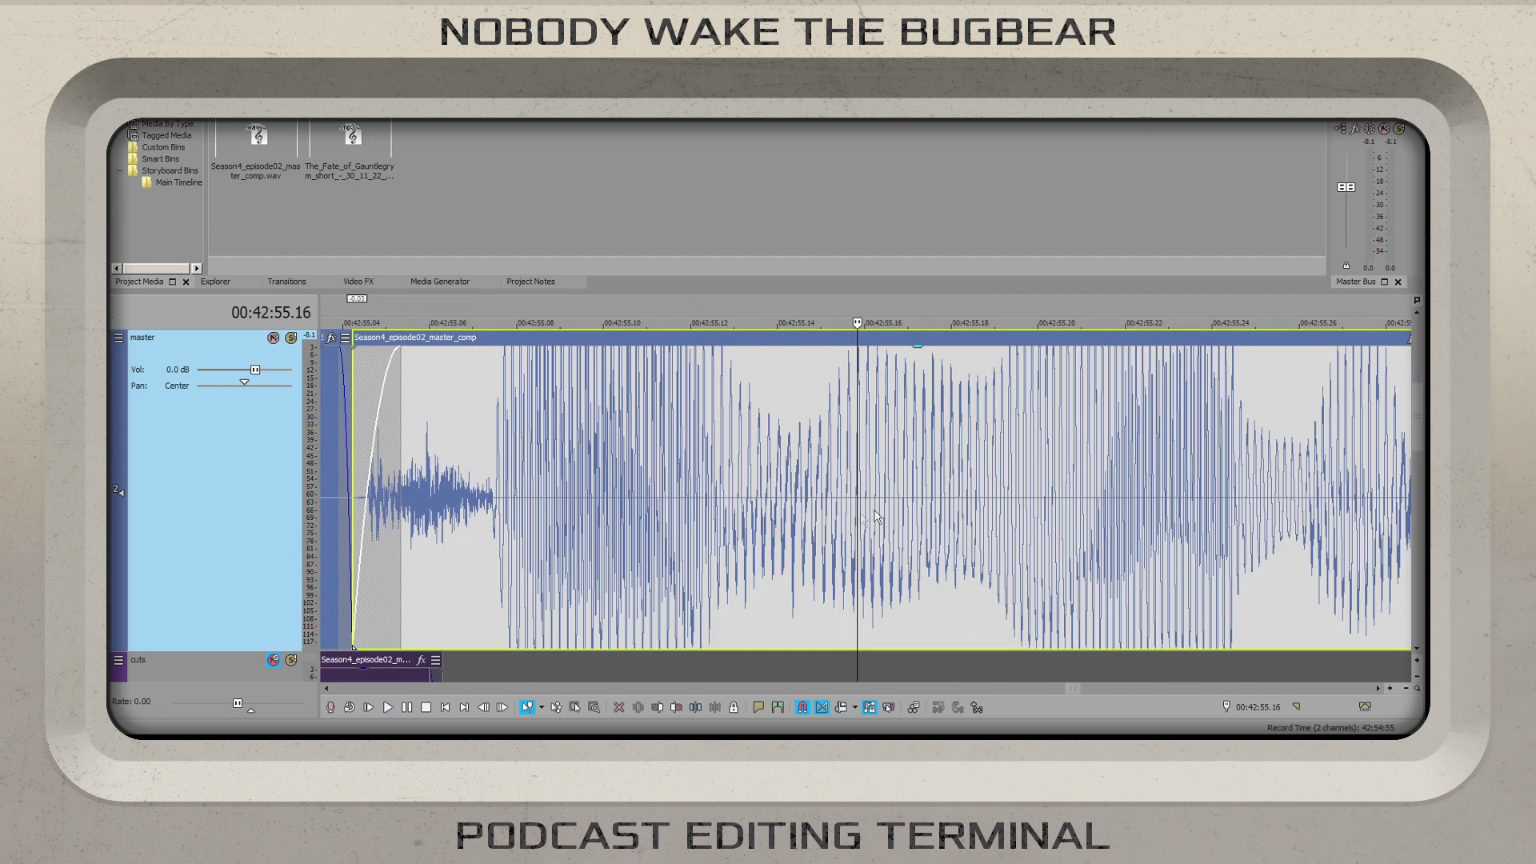
pyautogui.press('Left')
pyautogui.press('Left')
pyautogui.press('Left')
pyautogui.press('Left')
pyautogui.press('Left')
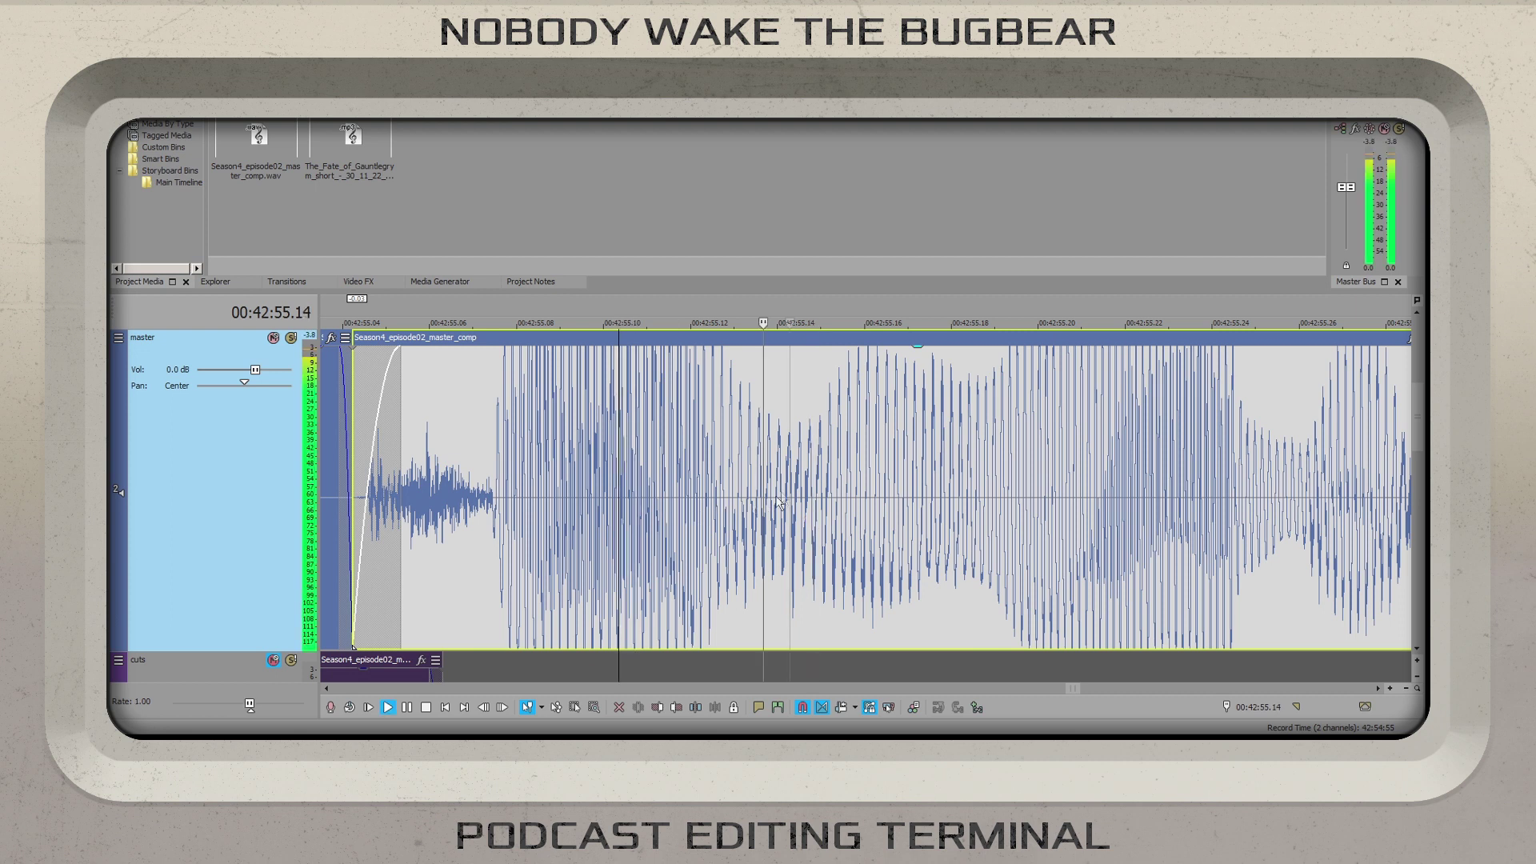
# - Try to cut a short part out of the word by splitting the master clip near 00:42:55.15 and shifting the later audio
pyautogui.click(823, 476)
pyautogui.press('s')
pyautogui.press('Right')
pyautogui.press('Right')
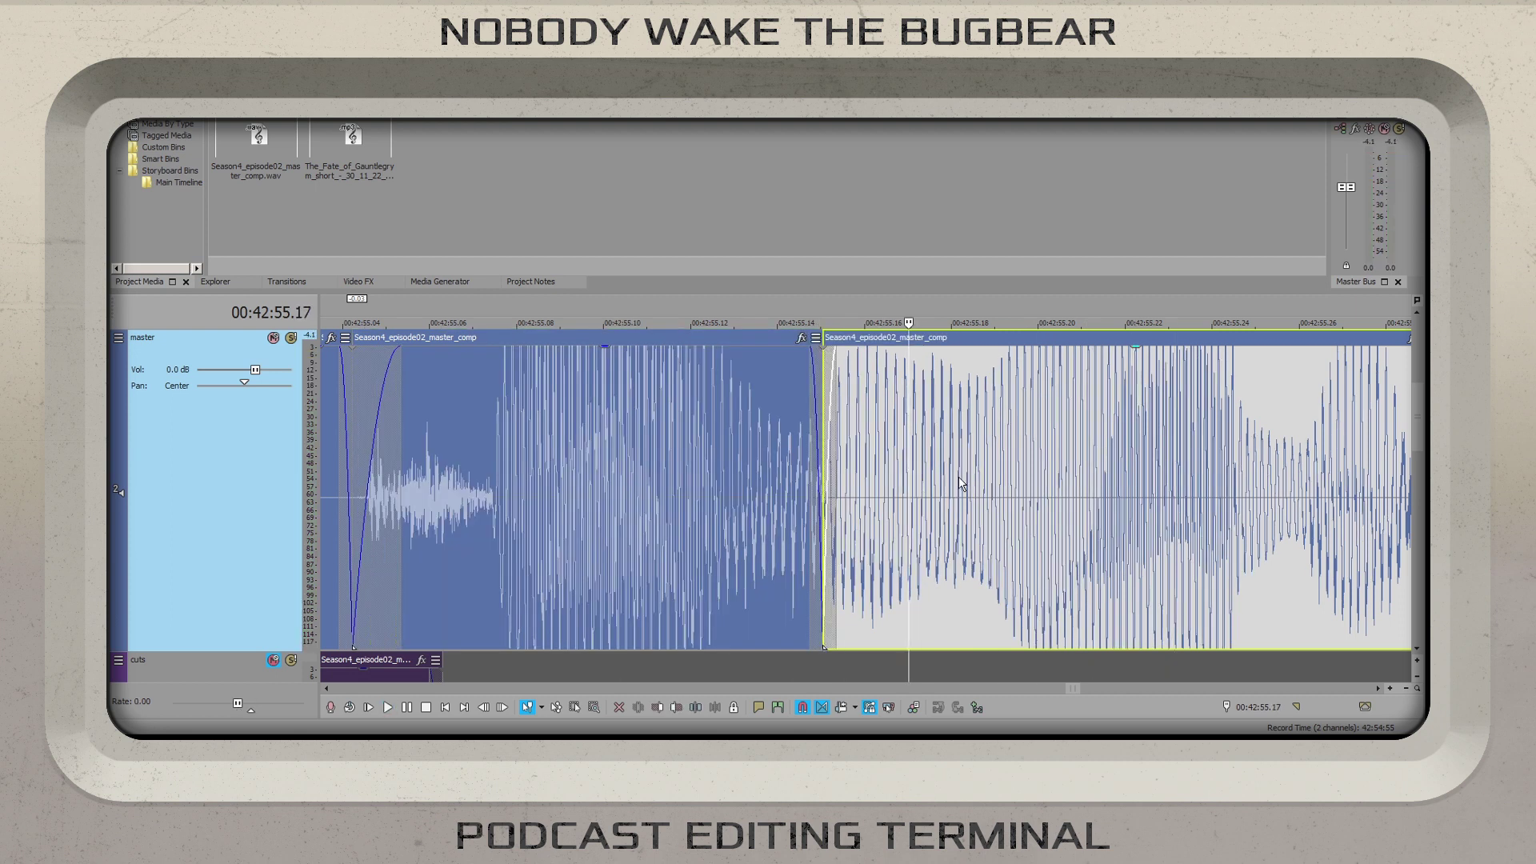
pyautogui.moveTo(975, 496); pyautogui.dragTo(824, 528)
pyautogui.press('Delete')
# - Play the trial cut and try moving its join slightly later, near 00:42:55.16
pyautogui.click(451, 481)
pyautogui.press('space')
pyautogui.press('space')
pyautogui.click(770, 480)
pyautogui.moveTo(871, 480)
pyautogui.mouseDown()
pyautogui.moveTo(914, 480)
pyautogui.moveTo(864, 465)
pyautogui.mouseUp()
pyautogui.click(827, 466)
pyautogui.click(486, 445)
pyautogui.press('space')
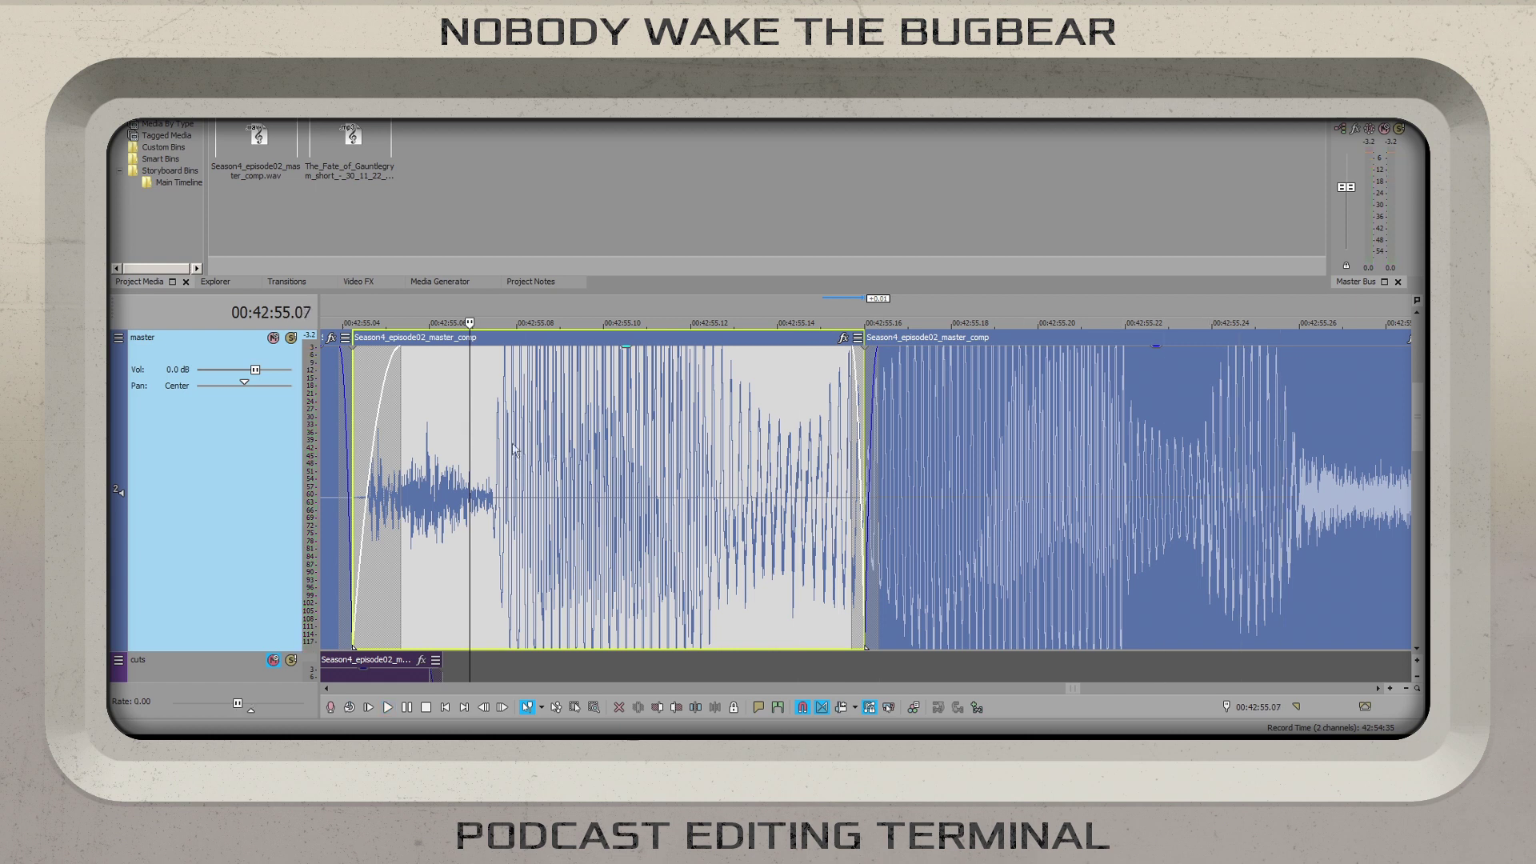
# - Undo the trial split and edits around 00:42:55.15
pyautogui.hotkey('ctrl', 'z')
pyautogui.hotkey('ctrl', 'z')
pyautogui.hotkey('ctrl', 'z')
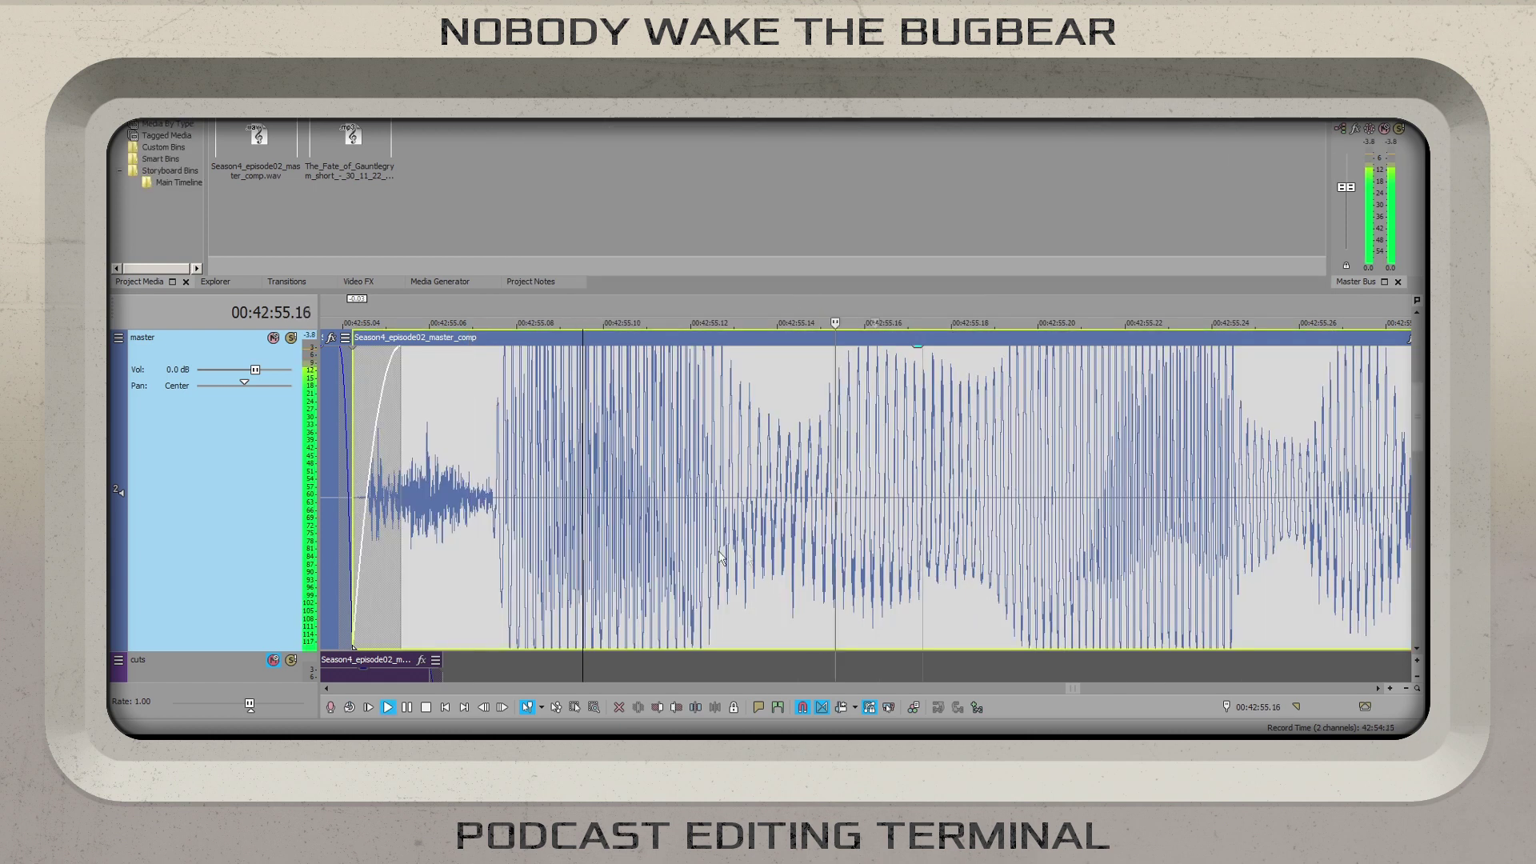
# - Shorten the noise burst at 00:42:56.00 with a split and small trim, close the gap and play the join
pyautogui.scroll(3, 960, 544)
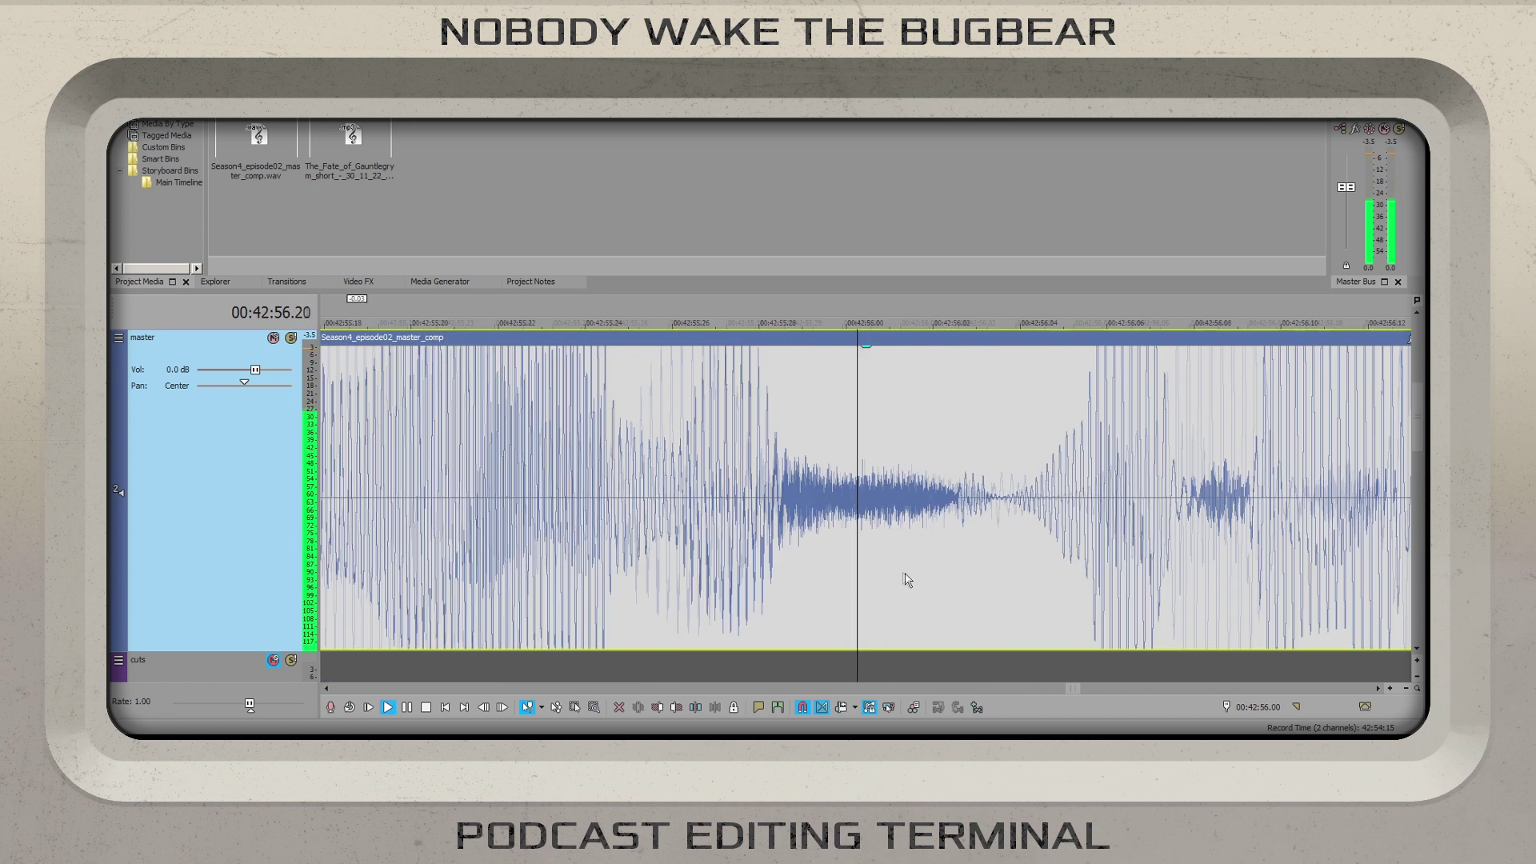
pyautogui.click(861, 500)
pyautogui.press('s')
pyautogui.moveTo(864, 455)
pyautogui.mouseDown()
pyautogui.moveTo(916, 454)
pyautogui.moveTo(876, 474)
pyautogui.mouseUp()
pyautogui.click(857, 454)
pyautogui.click(509, 456)
pyautogui.press('space')
pyautogui.scroll(-6, 509, 455)
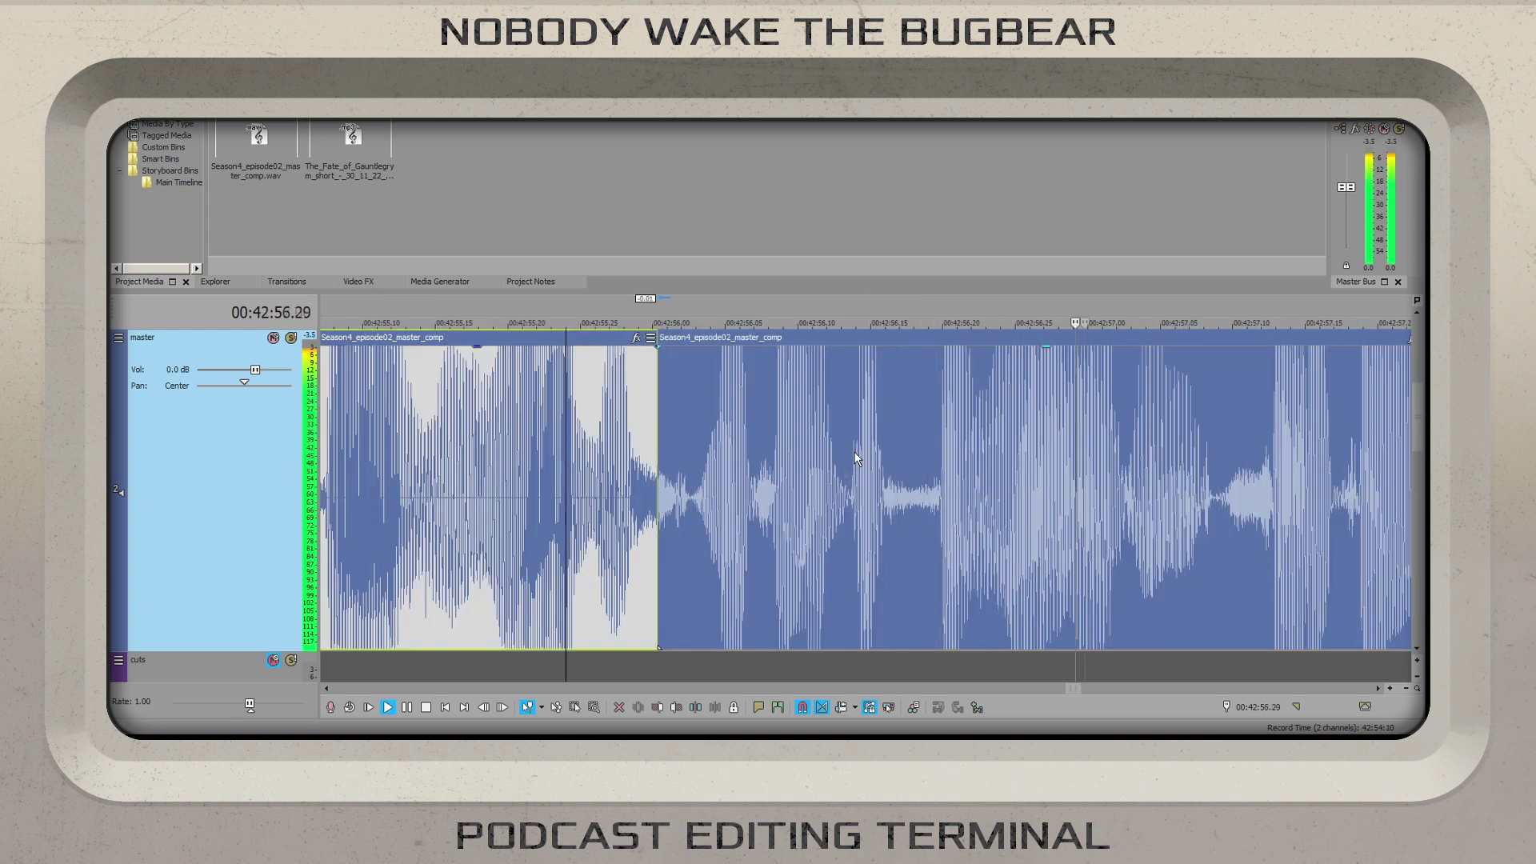
# - Cut a short piece out of the noise burst near 00:42:57.11 on the master track, close the gap and play the join
pyautogui.scroll(6, 896, 522)
pyautogui.press('Return')
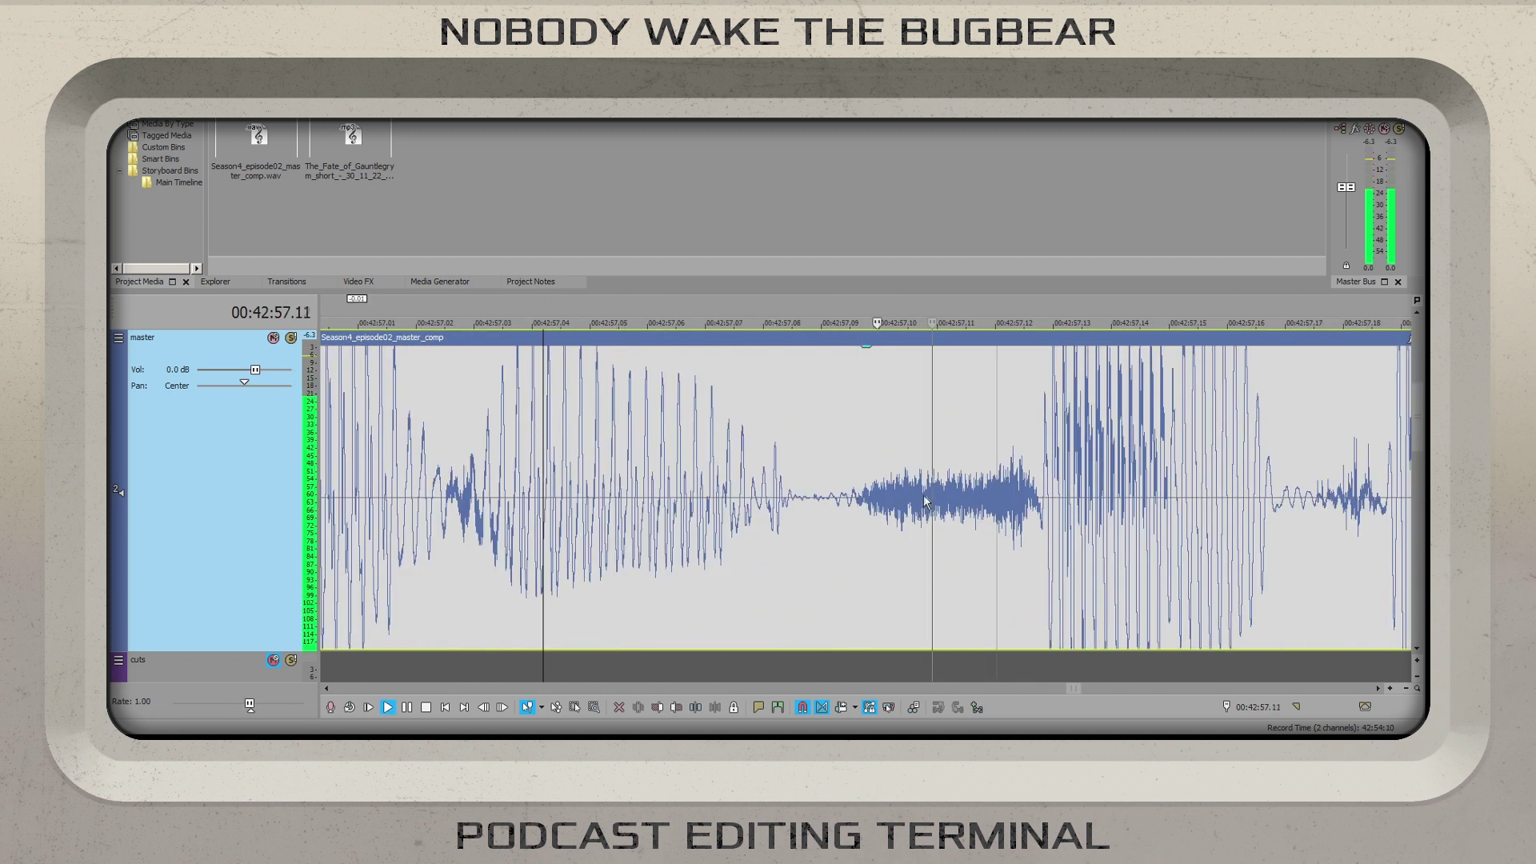
pyautogui.moveTo(962, 492)
pyautogui.mouseDown()
pyautogui.moveTo(1005, 489)
pyautogui.moveTo(949, 472)
pyautogui.mouseUp()
pyautogui.click(942, 480)
pyautogui.click(905, 440)
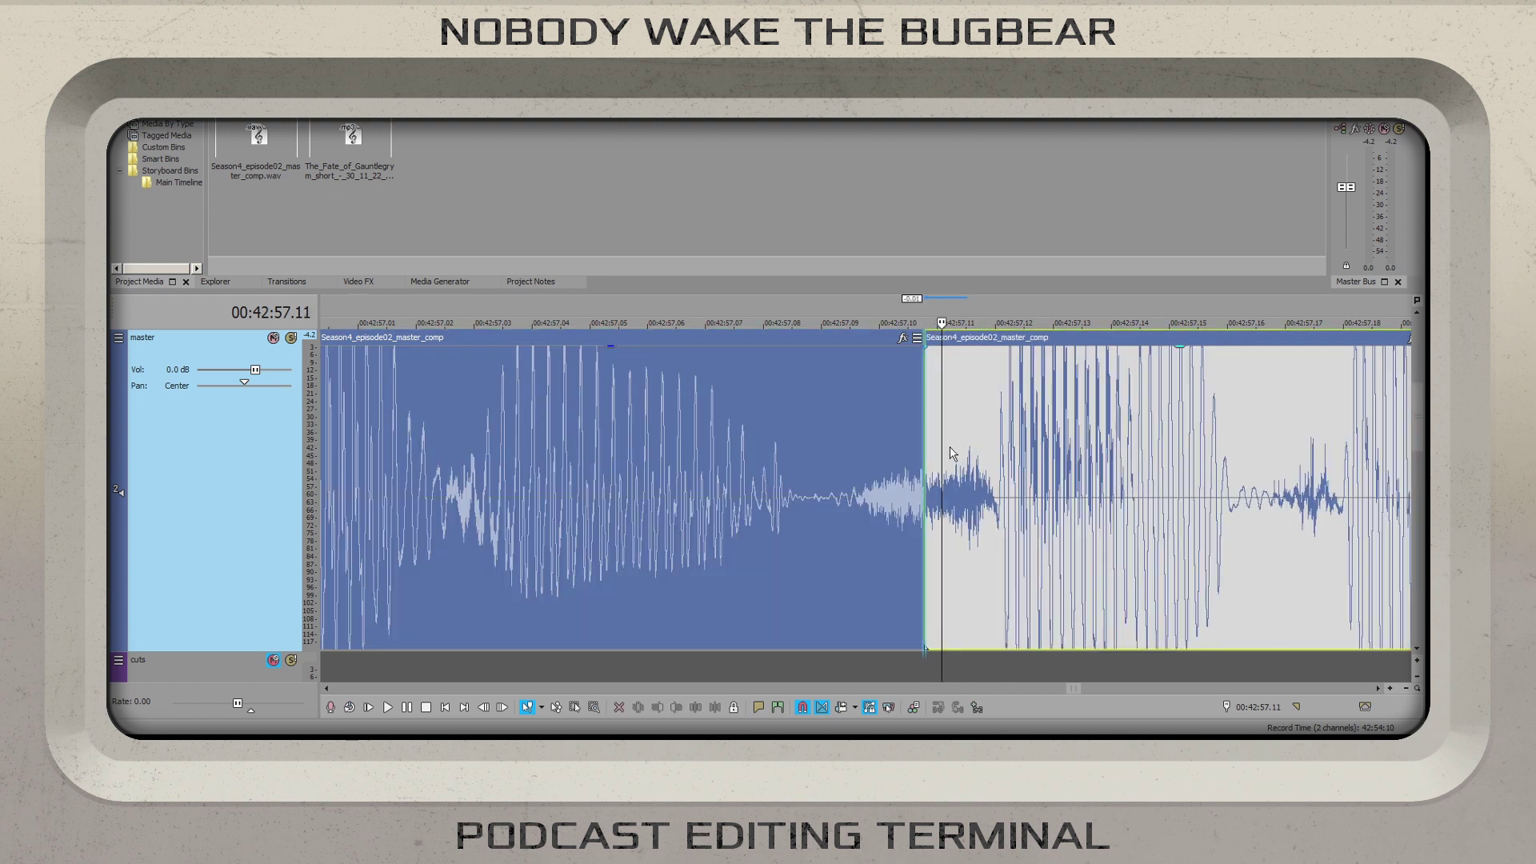
pyautogui.scroll(-3, 952, 474)
pyautogui.press('Return')
pyautogui.press('Return')
# - Split the master clip at 00:42:57.26, extend the fade-out over the short click before the split and play the join
pyautogui.scroll(5, 960, 471)
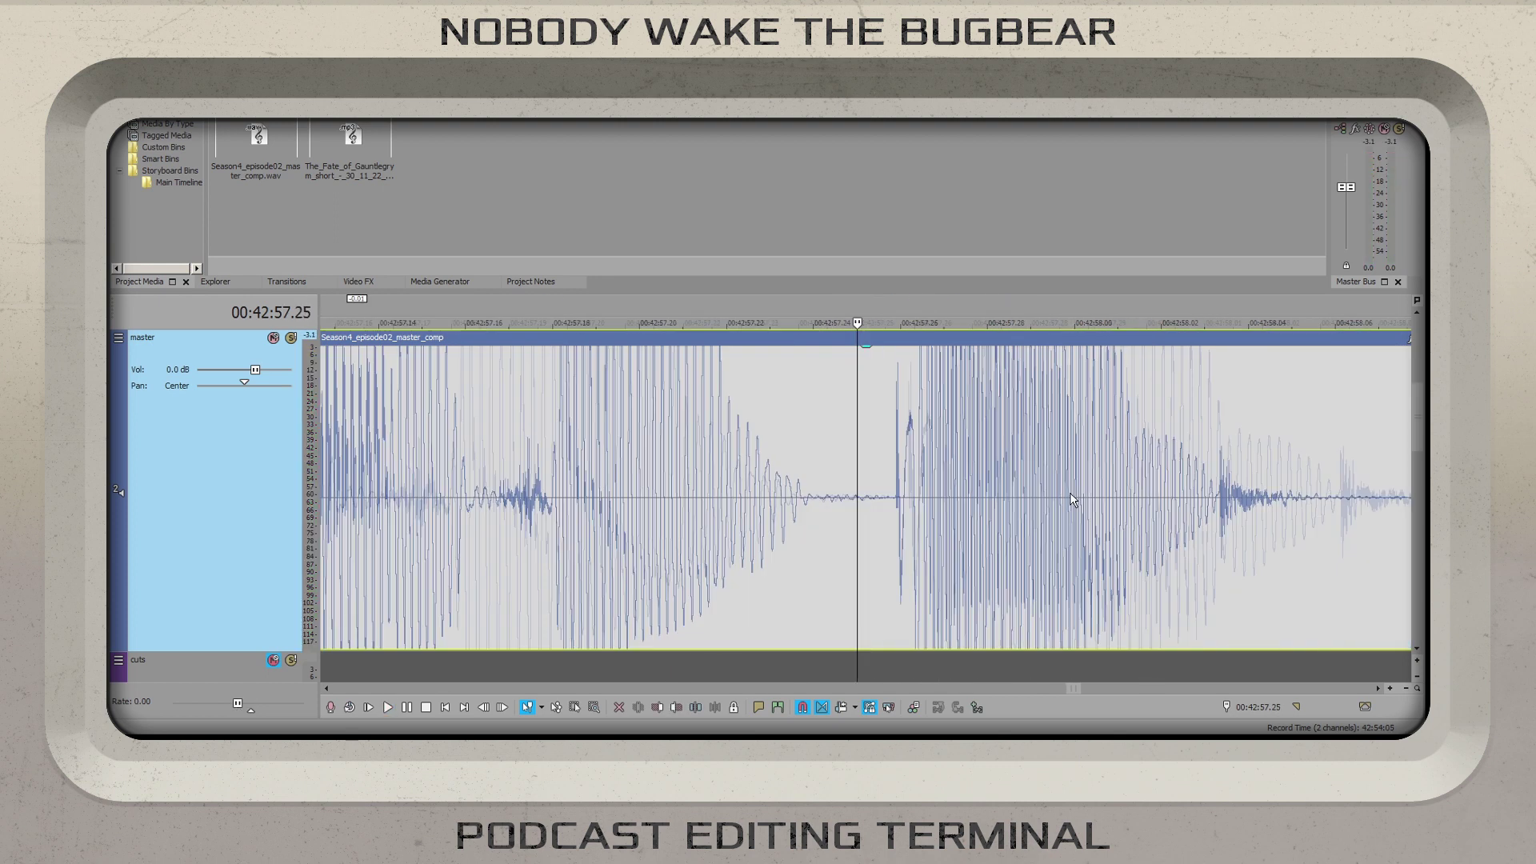
pyautogui.click(989, 429)
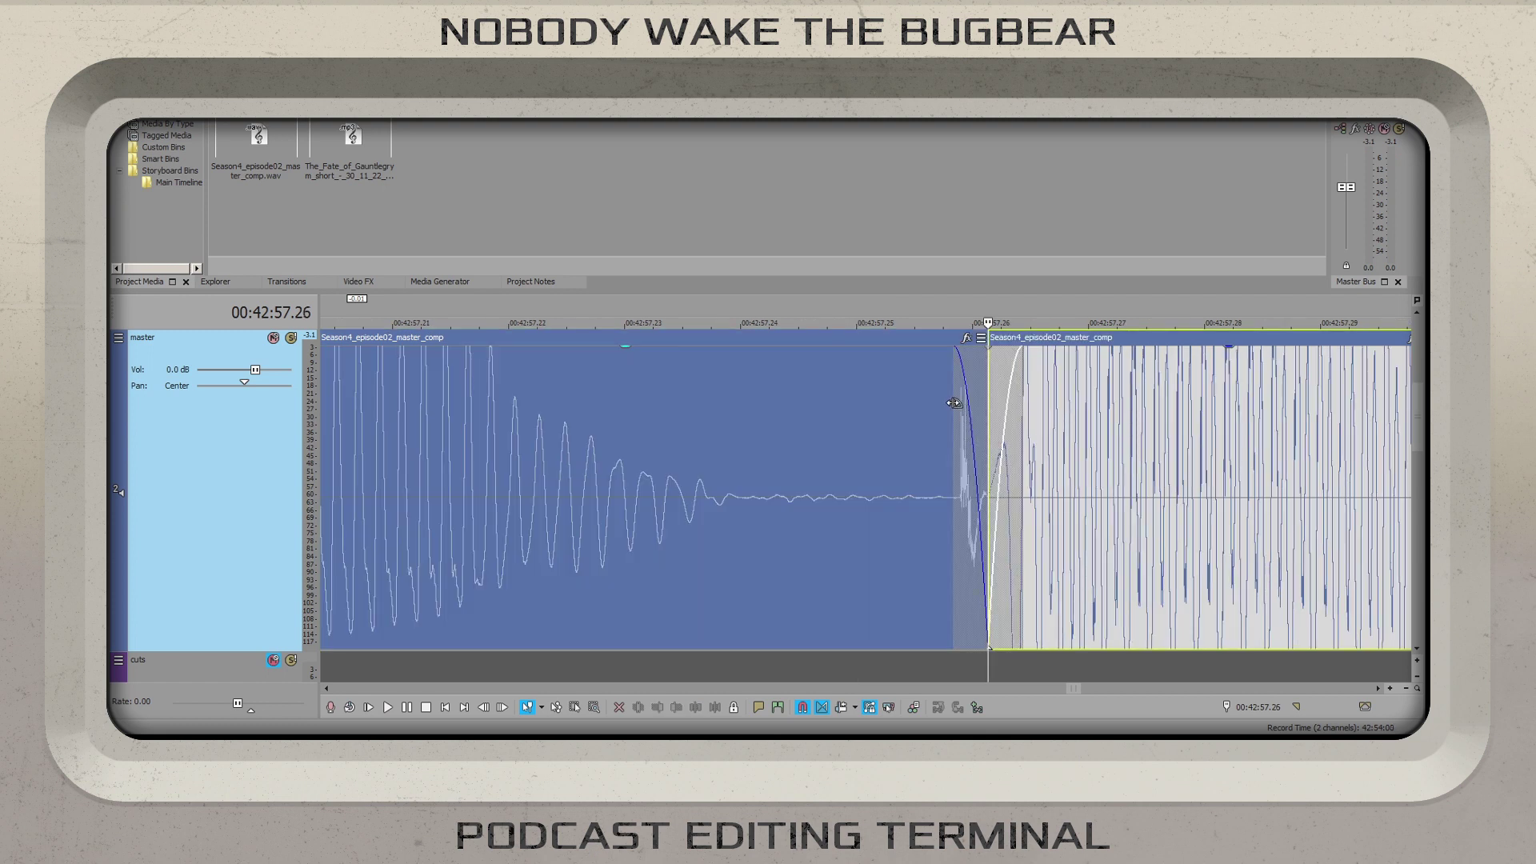
pyautogui.moveTo(953, 403); pyautogui.dragTo(868, 404)
pyautogui.click(561, 438)
pyautogui.scroll(-3, 561, 438)
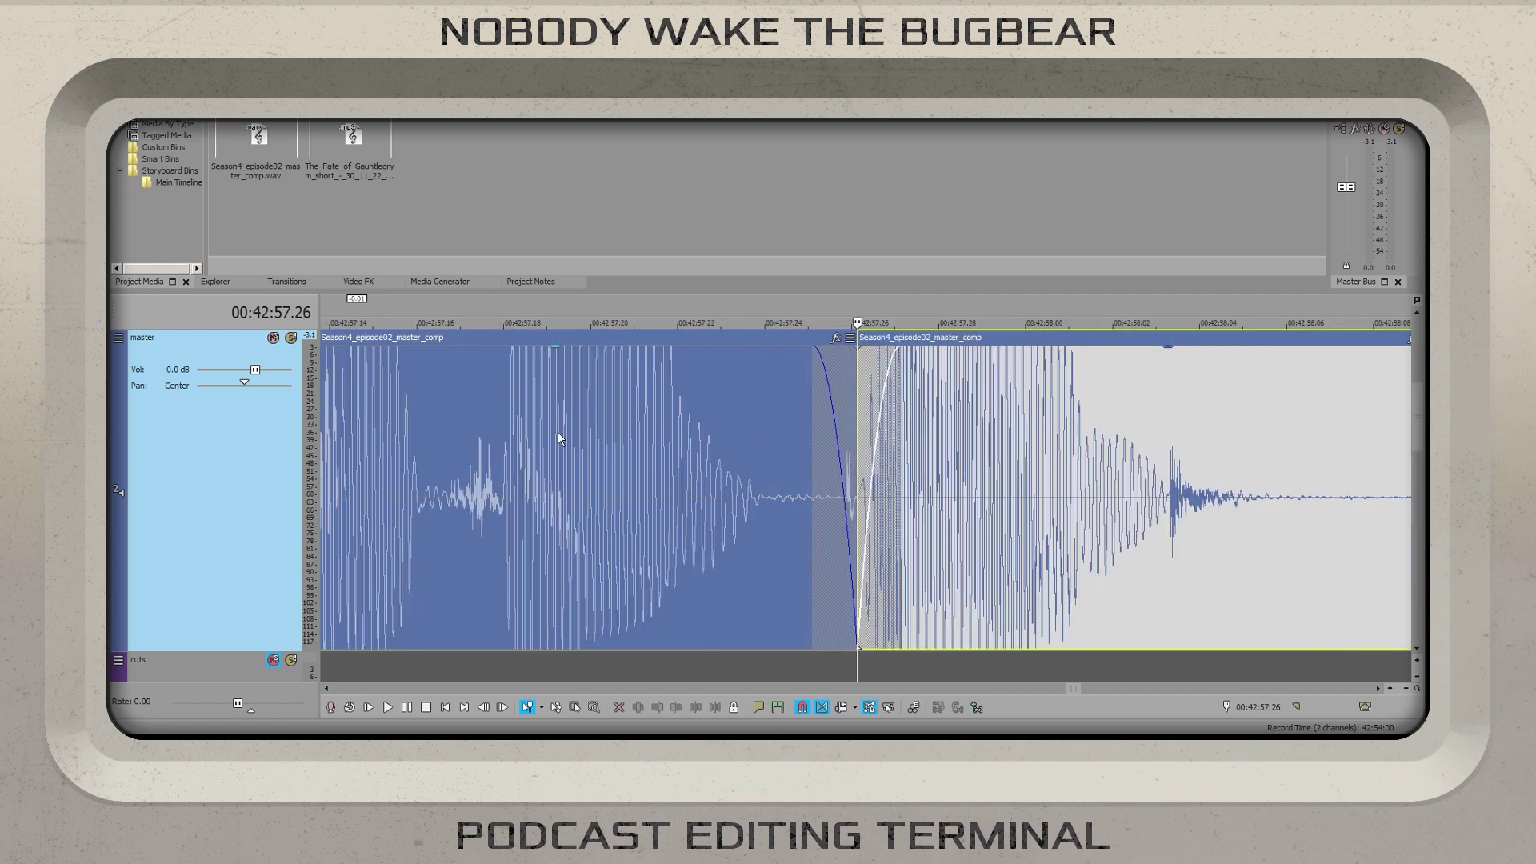
pyautogui.click(917, 431)
pyautogui.press('space')
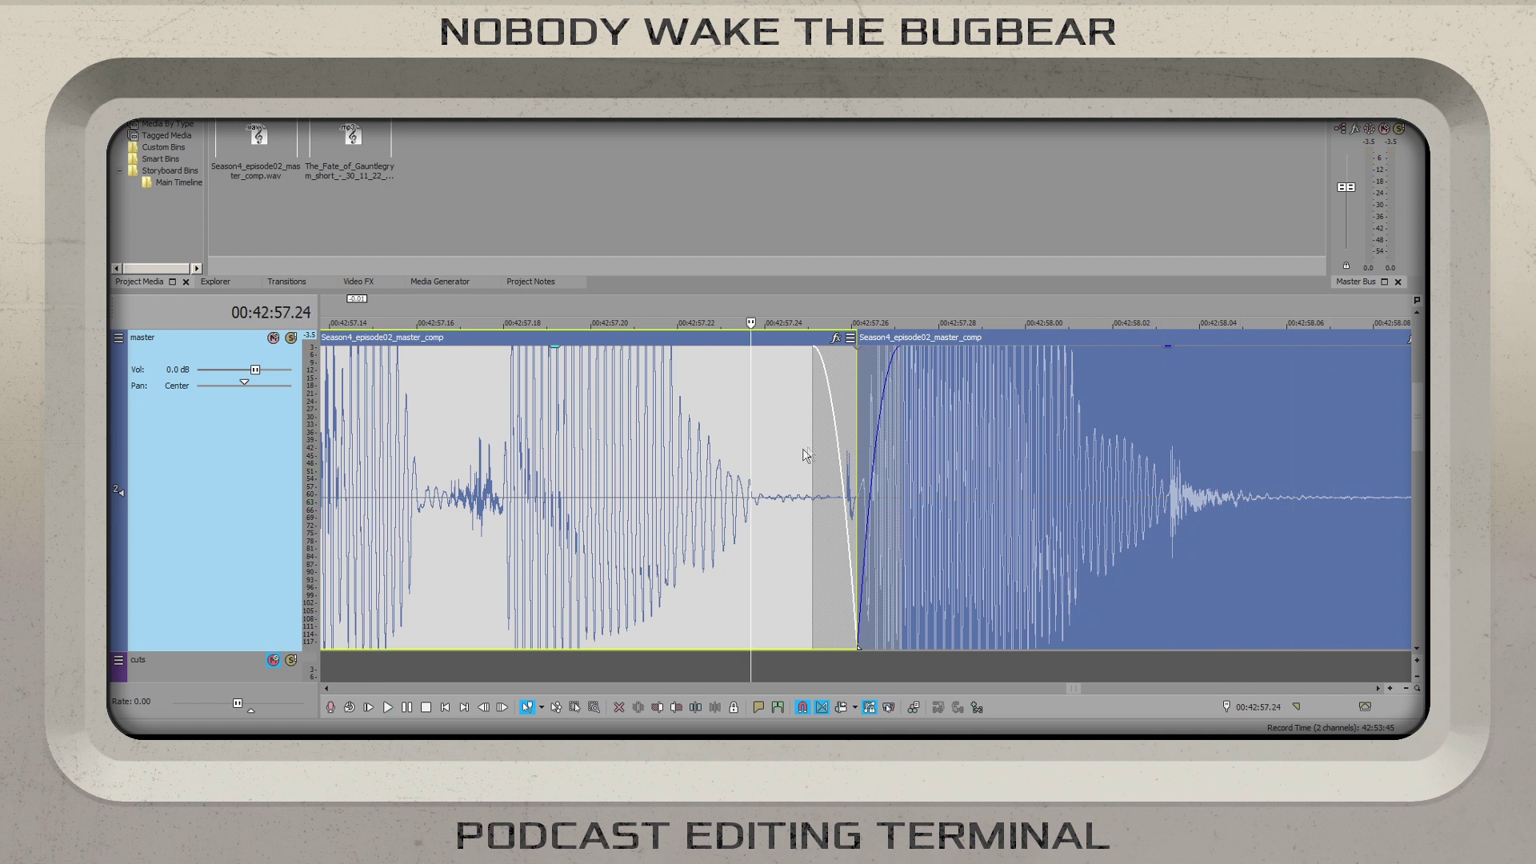
# - Lengthen the fade-out before the 00:42:57.26 join a little more and play on through the following phrase
pyautogui.moveTo(809, 445); pyautogui.dragTo(776, 445)
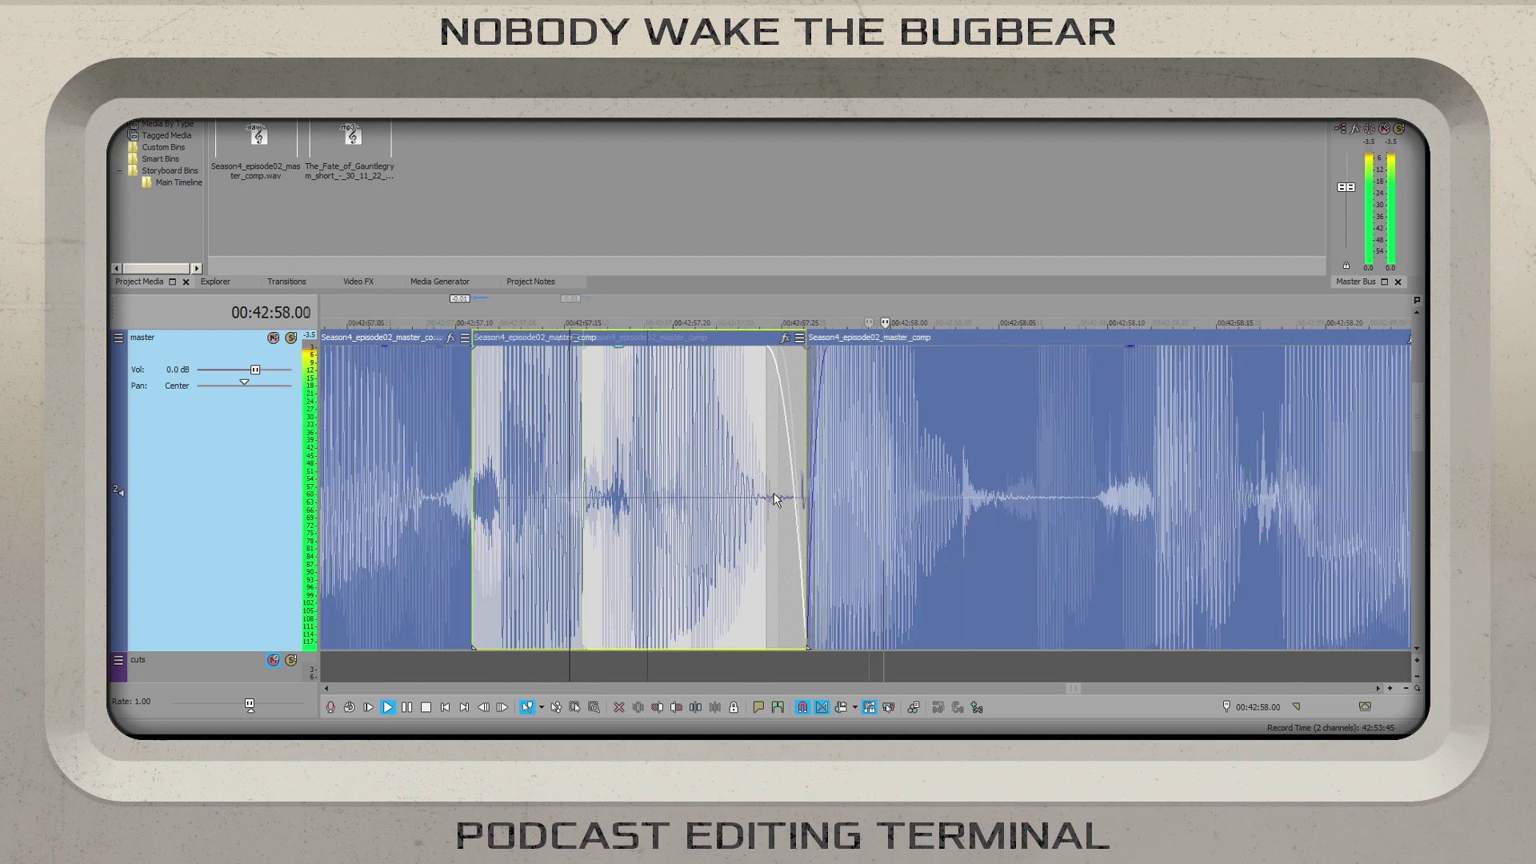
pyautogui.press('Return')
pyautogui.press('space')
pyautogui.press('space')
pyautogui.scroll(8, 723, 475)
pyautogui.press('space')
pyautogui.scroll(-8, 775, 512)
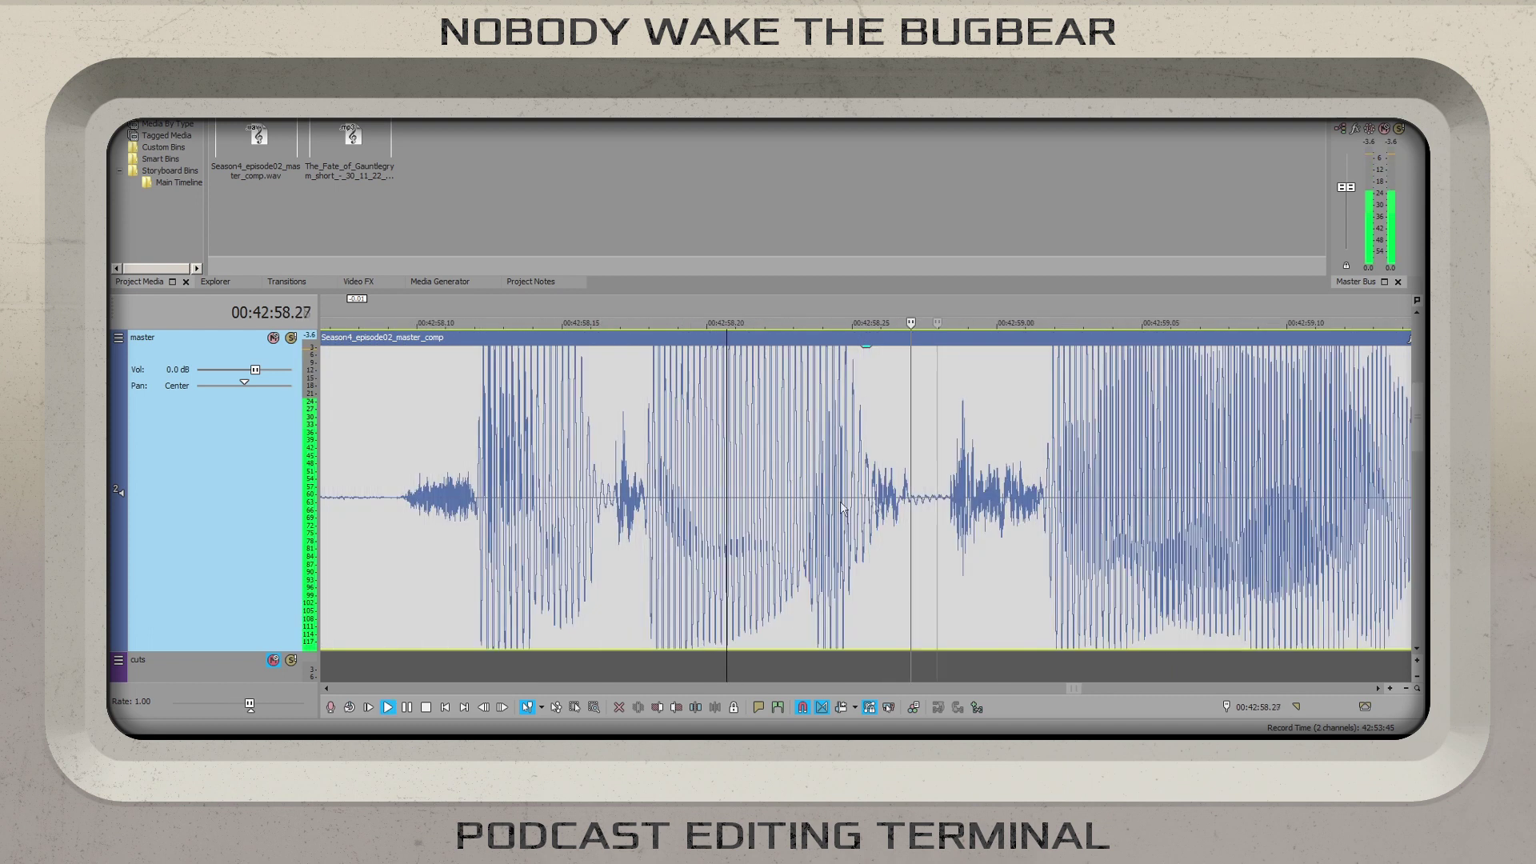
pyautogui.press('space')
# - Split the master clip in the silence at about 00:42:59.21, just after the trailing noise, and play the passage
pyautogui.scroll(5, 953, 512)
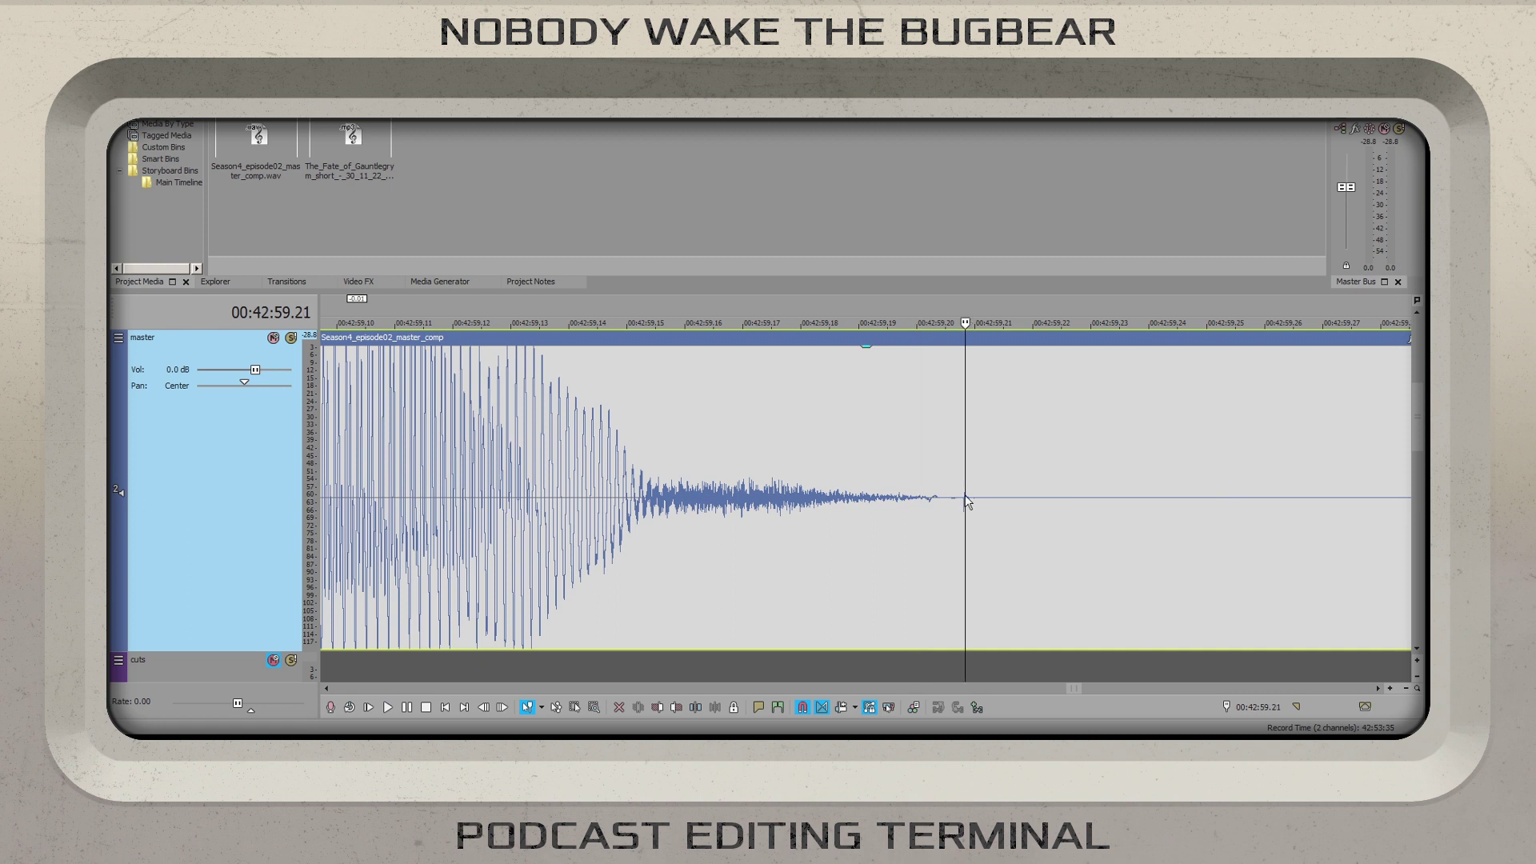
pyautogui.scroll(-6, 966, 500)
pyautogui.press('space')
pyautogui.press('space')
pyautogui.scroll(6, 760, 509)
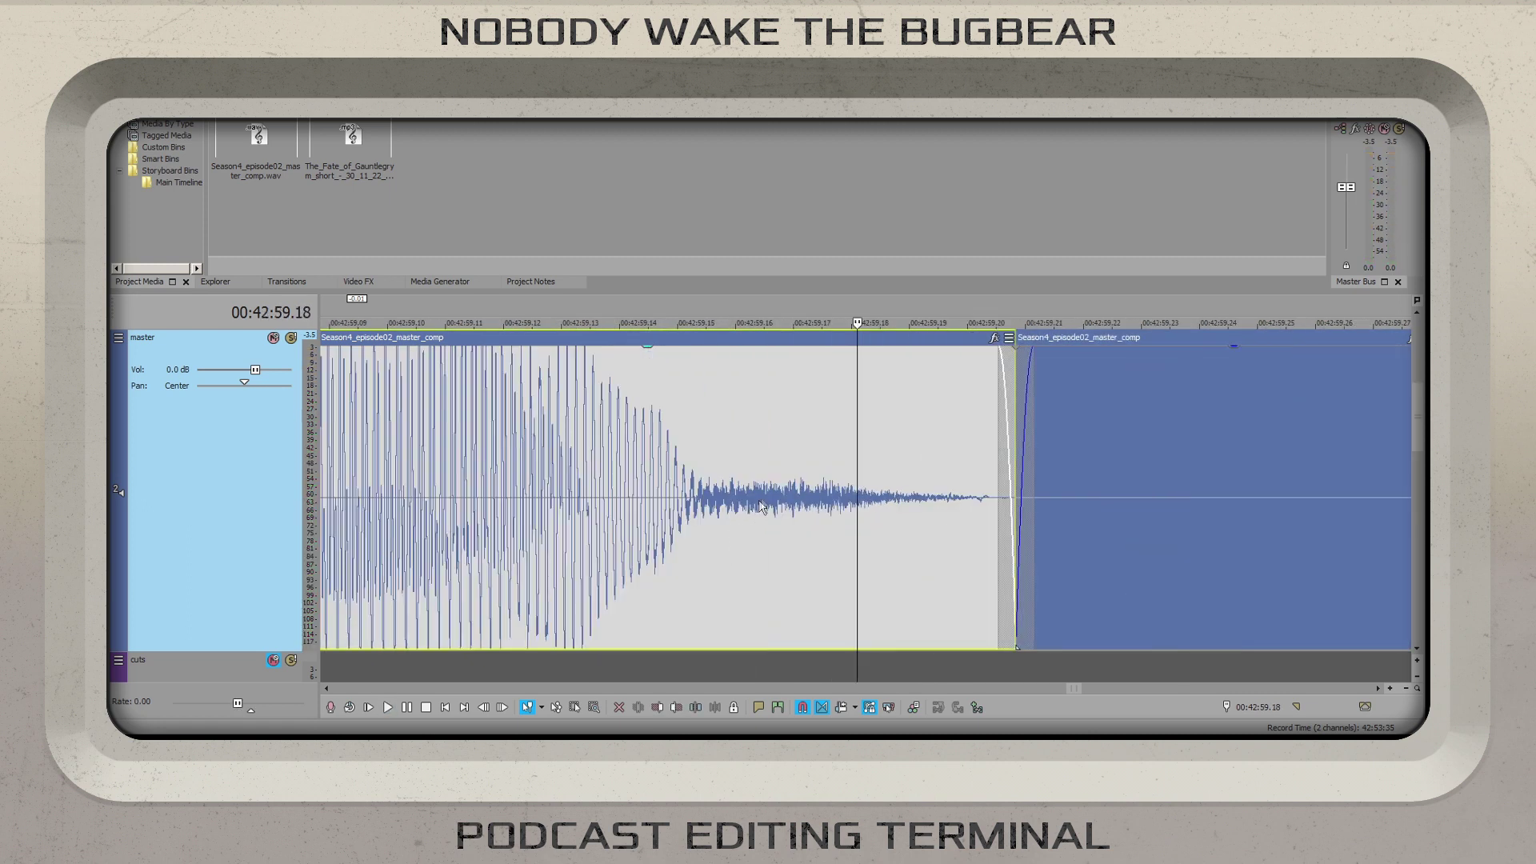
# - Cut a short piece out of the trailing noise near 00:42:59.17, close the gap and play the result
pyautogui.click(770, 509)
pyautogui.press('s')
pyautogui.moveTo(770, 504); pyautogui.dragTo(818, 460)
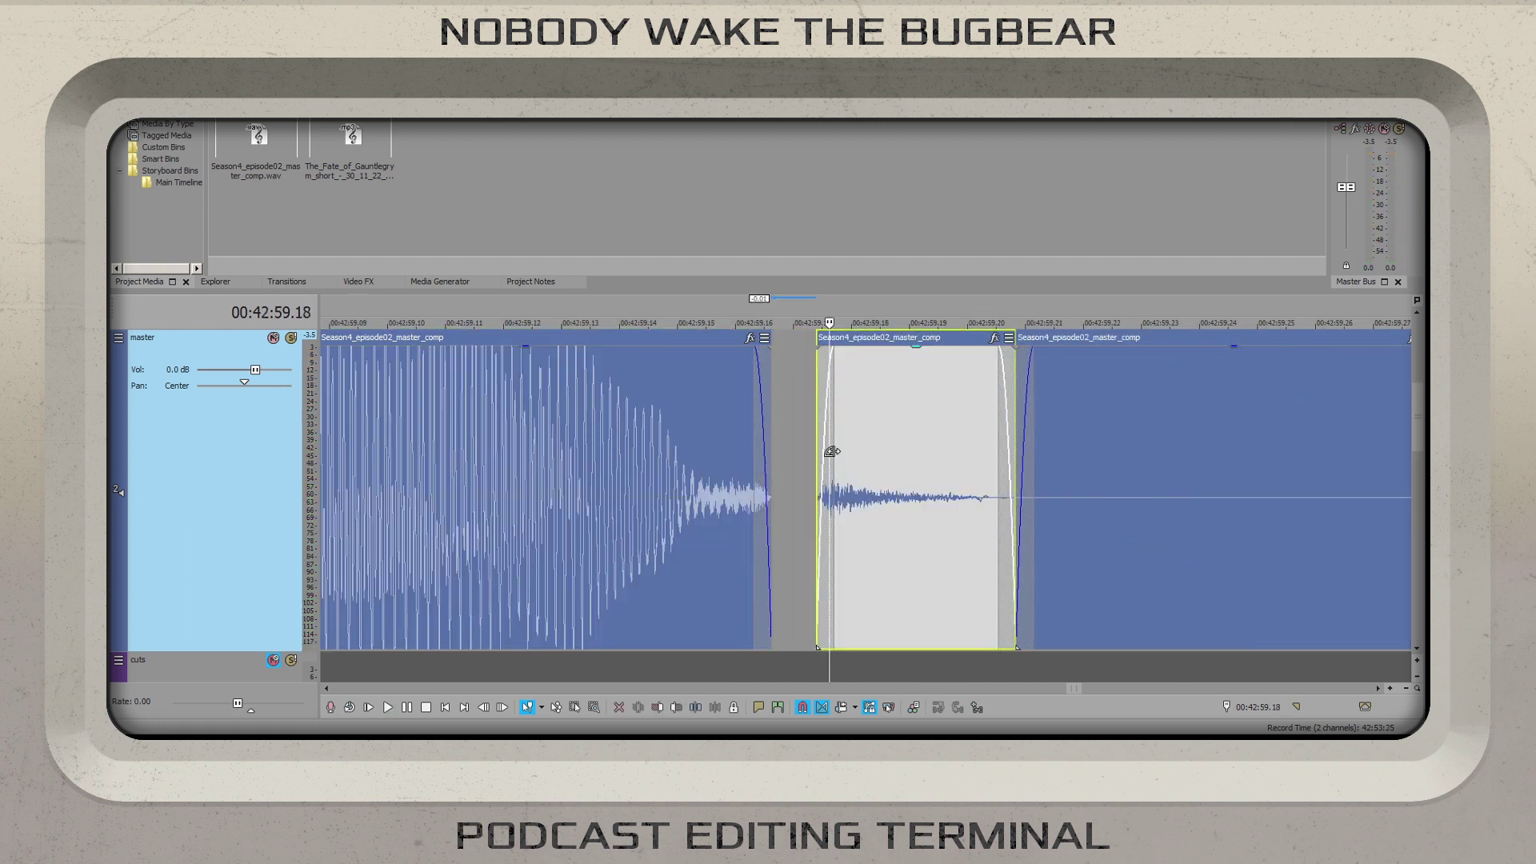
pyautogui.rightClick(798, 450)
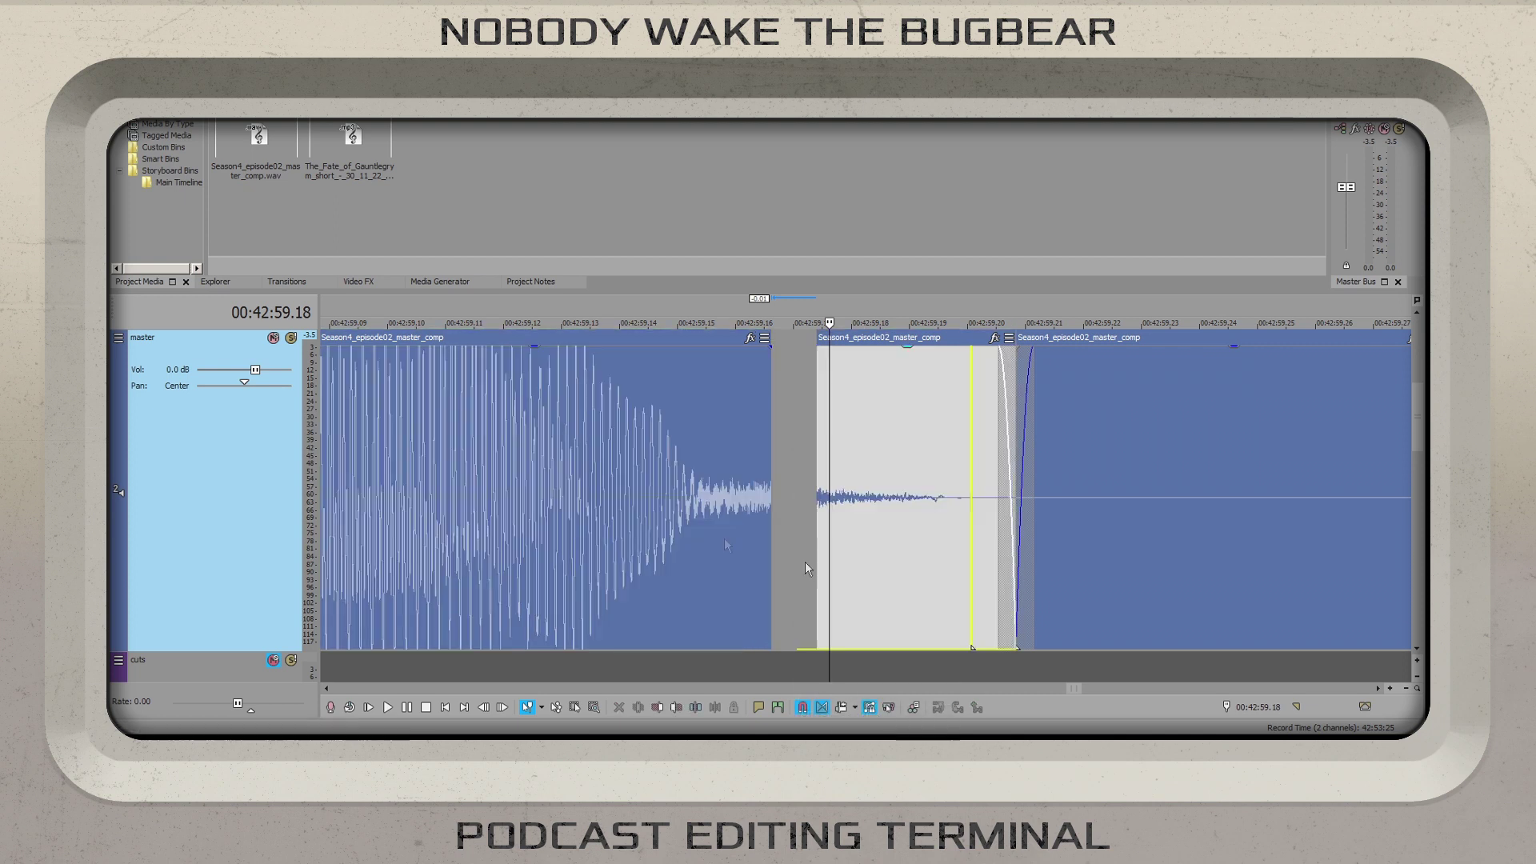
pyautogui.click(837, 573)
pyautogui.press('space')
pyautogui.scroll(-5, 987, 491)
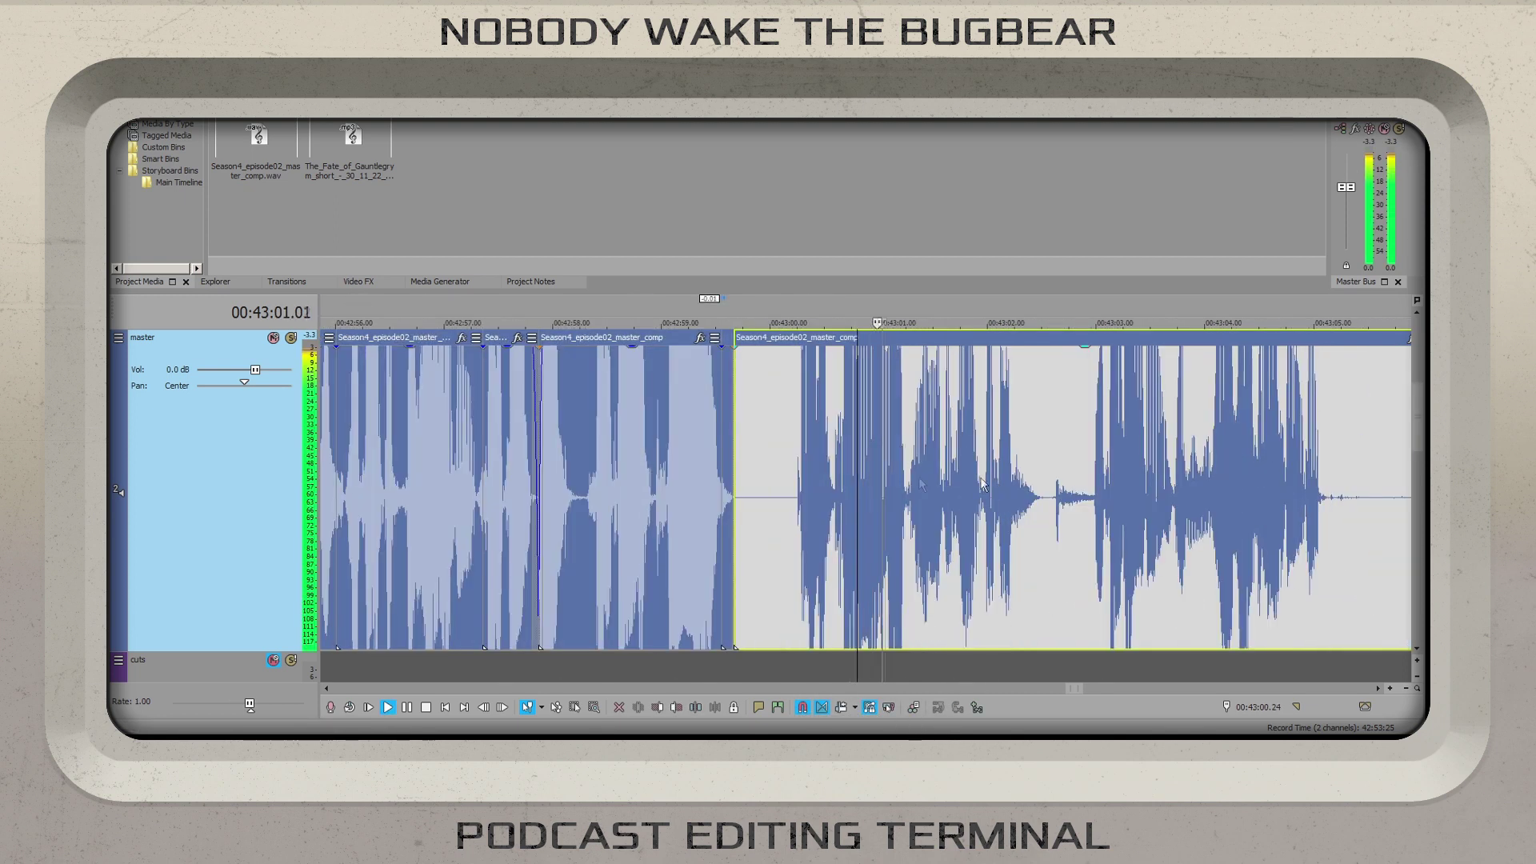
# - Split the master clip at 00:43:00.22 within the loud part of the word and play the join
pyautogui.scroll(10, 856, 515)
pyautogui.press('space')
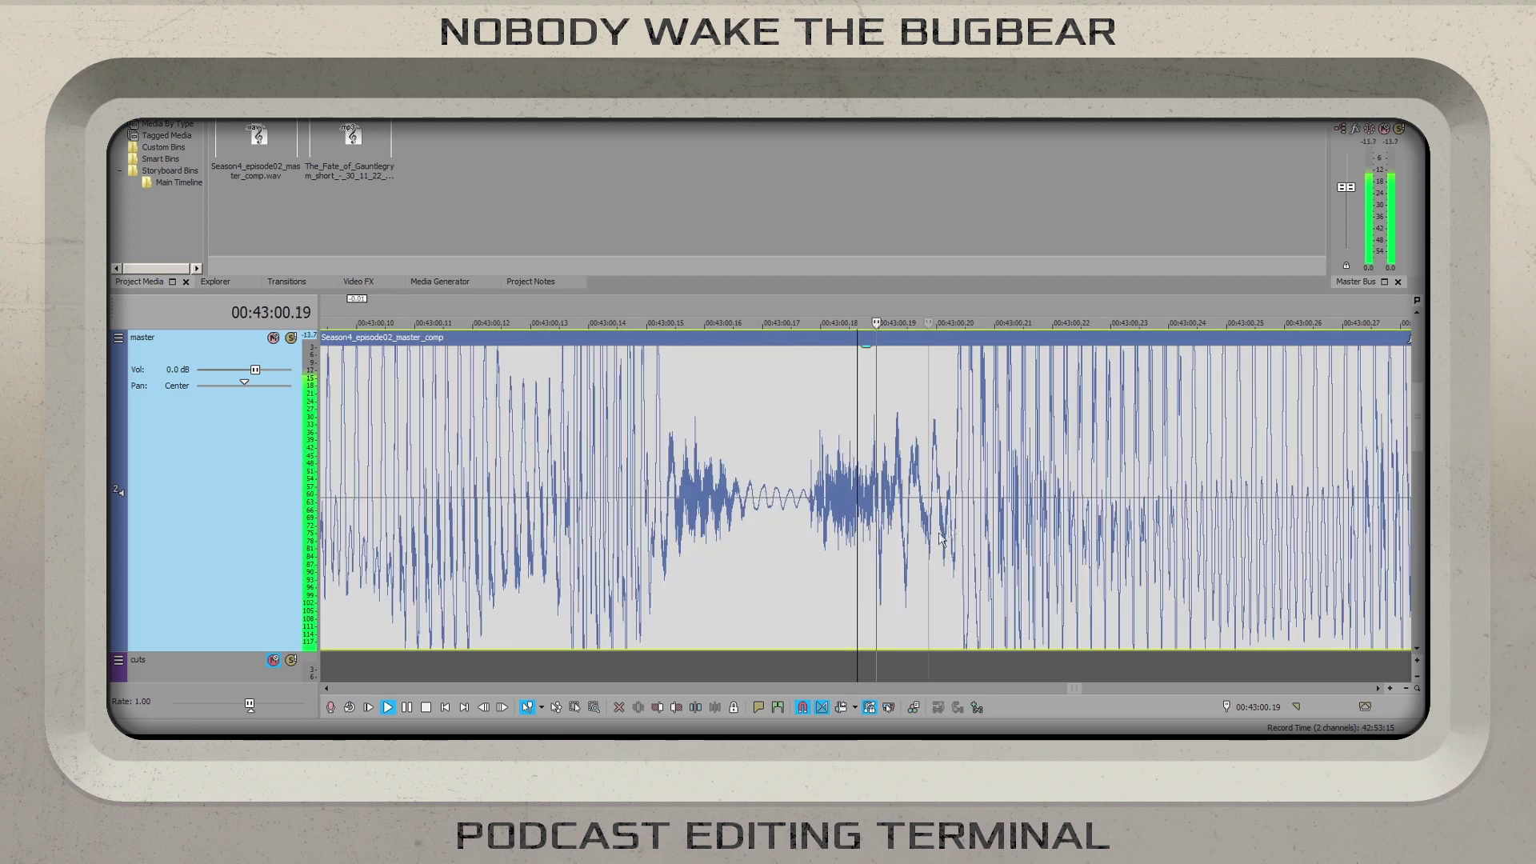
pyautogui.scroll(3, 866, 518)
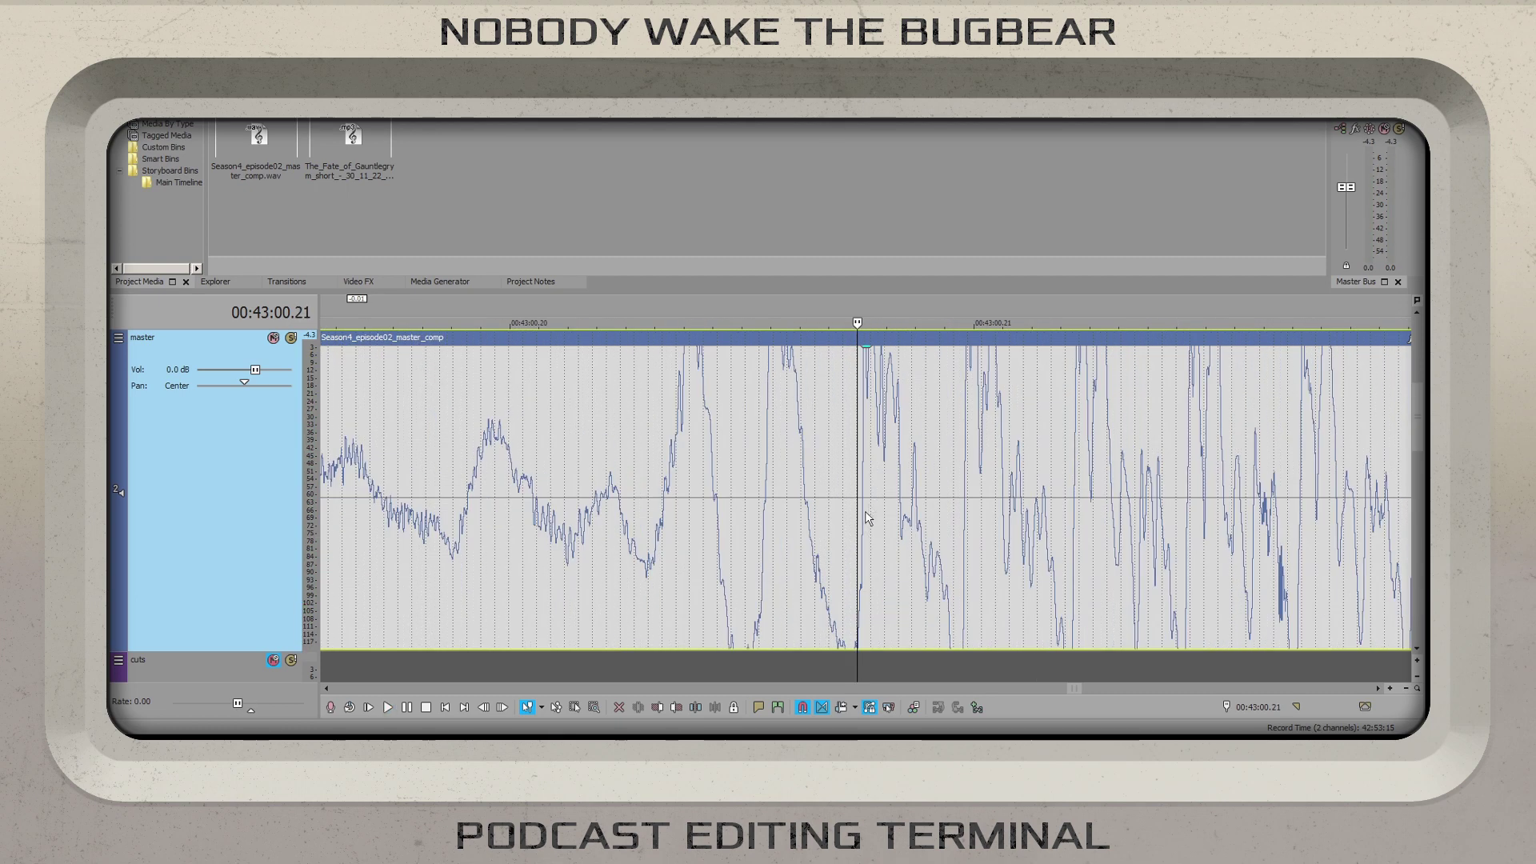
pyautogui.click(1244, 535)
pyautogui.scroll(2, 944, 538)
pyautogui.scroll(-5, 880, 519)
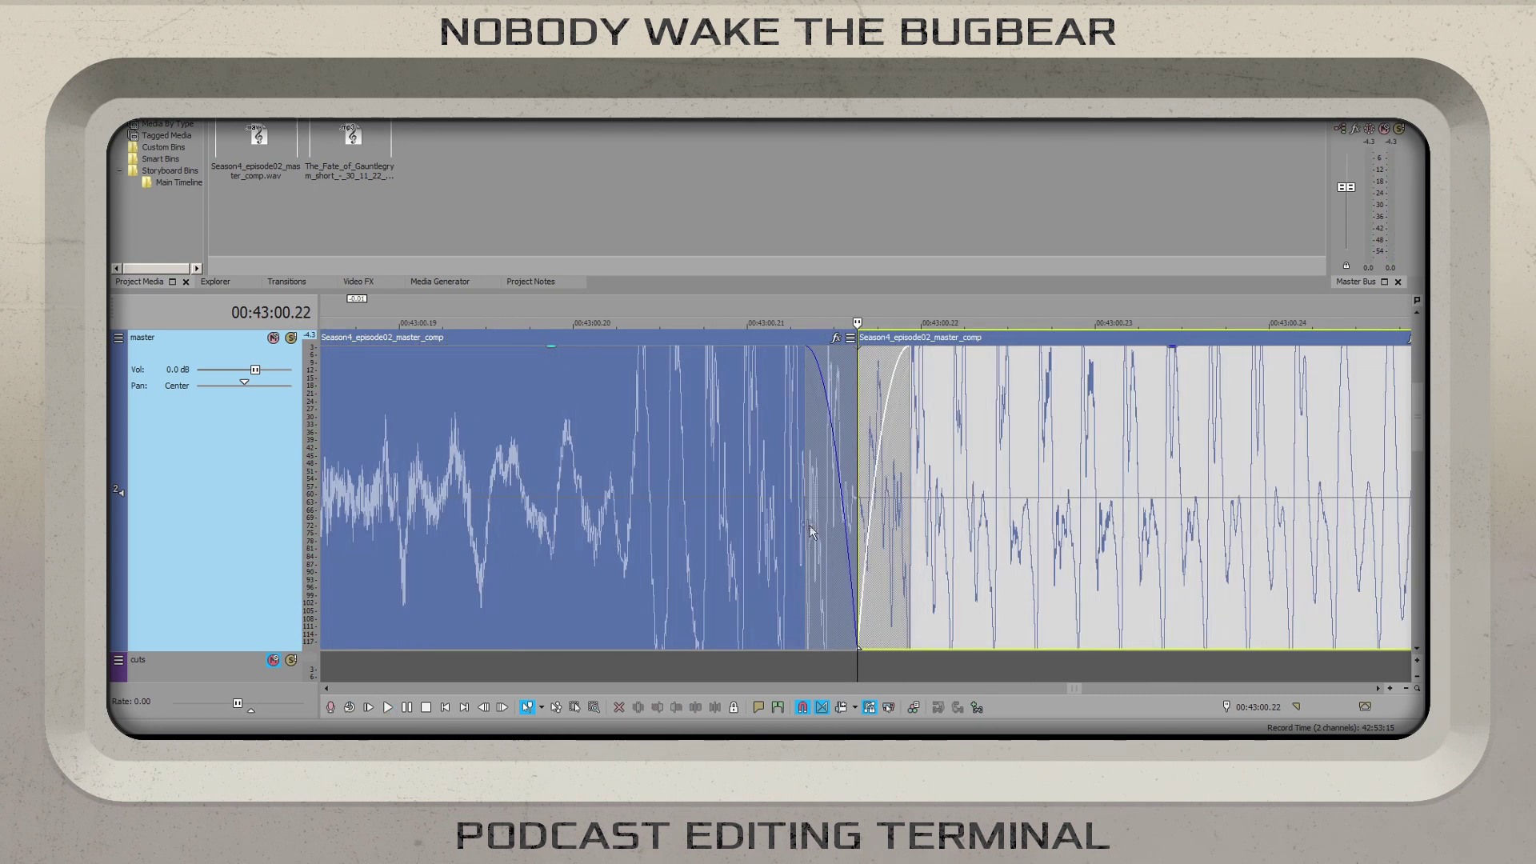
pyautogui.click(501, 453)
pyautogui.press('space')
pyautogui.press('space')
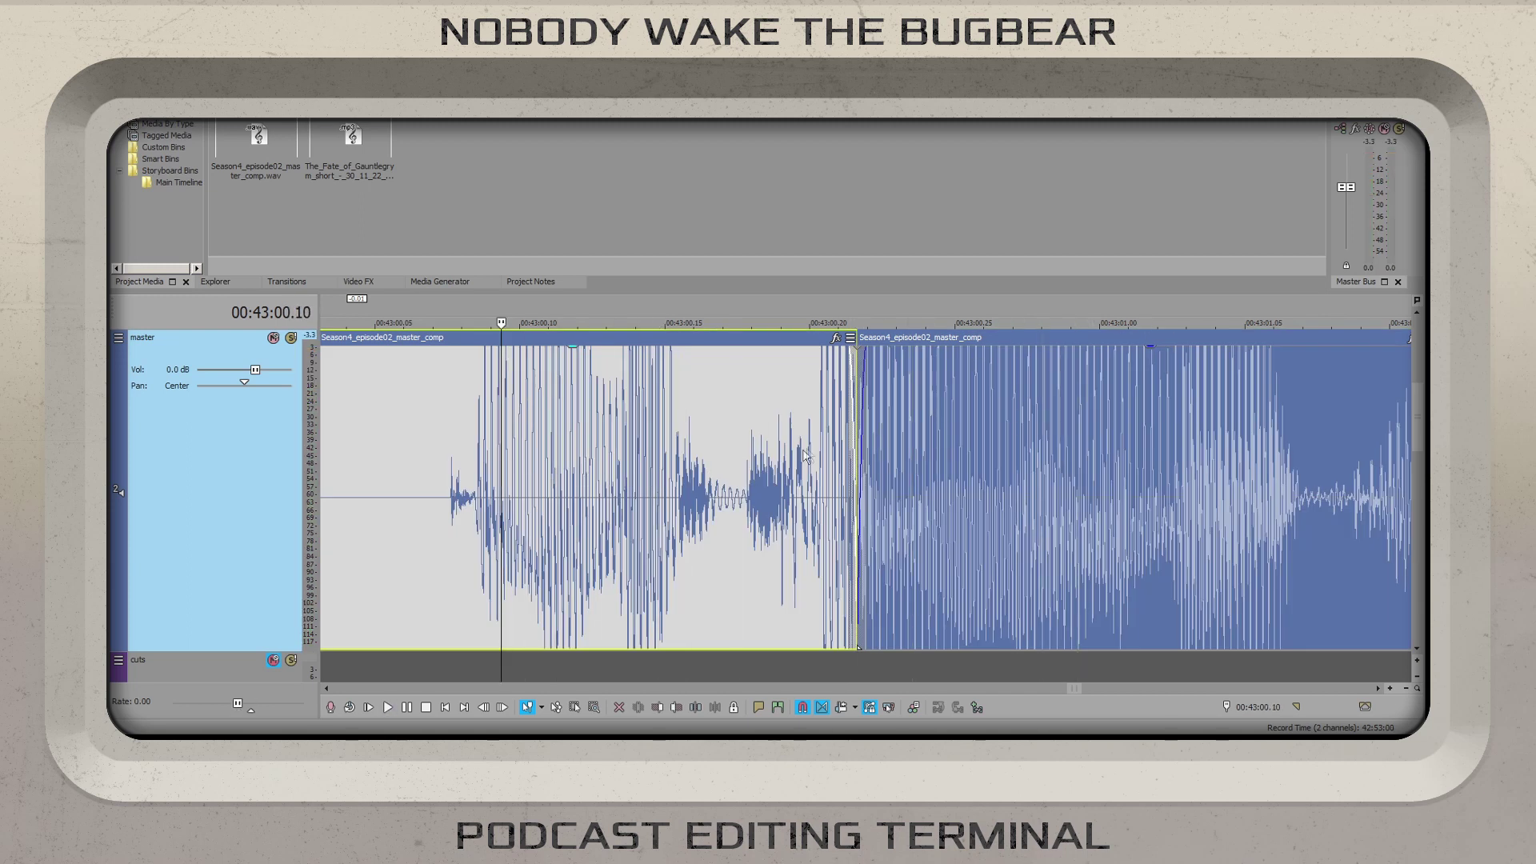
# - Fine-tune the length of the fade-out before the 00:43:00.22 join, playing the join after each change
pyautogui.scroll(3, 880, 480)
pyautogui.moveTo(1027, 418); pyautogui.dragTo(994, 422)
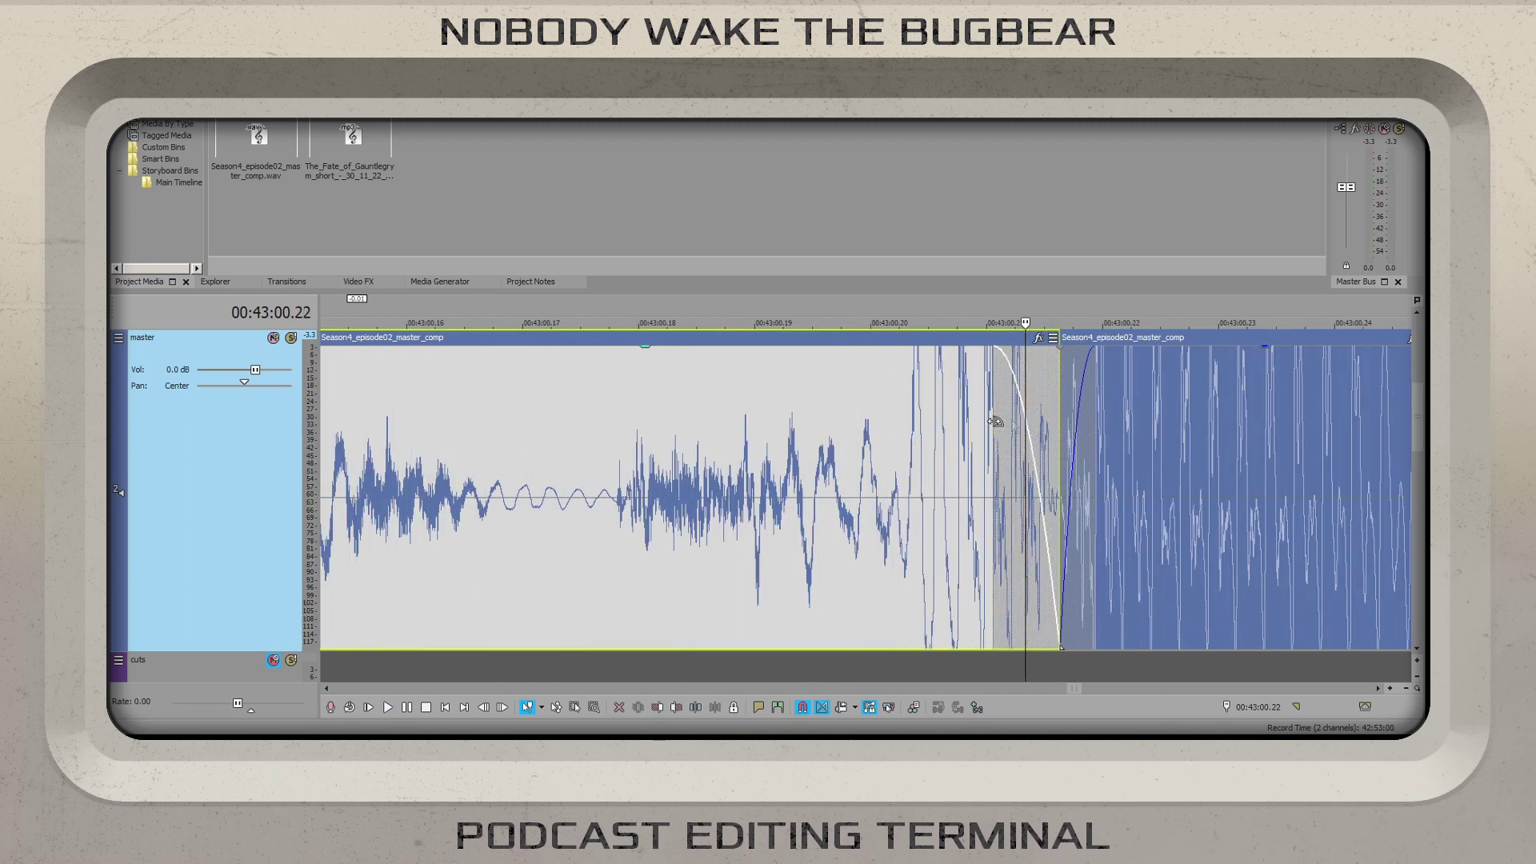
pyautogui.scroll(-4, 1100, 423)
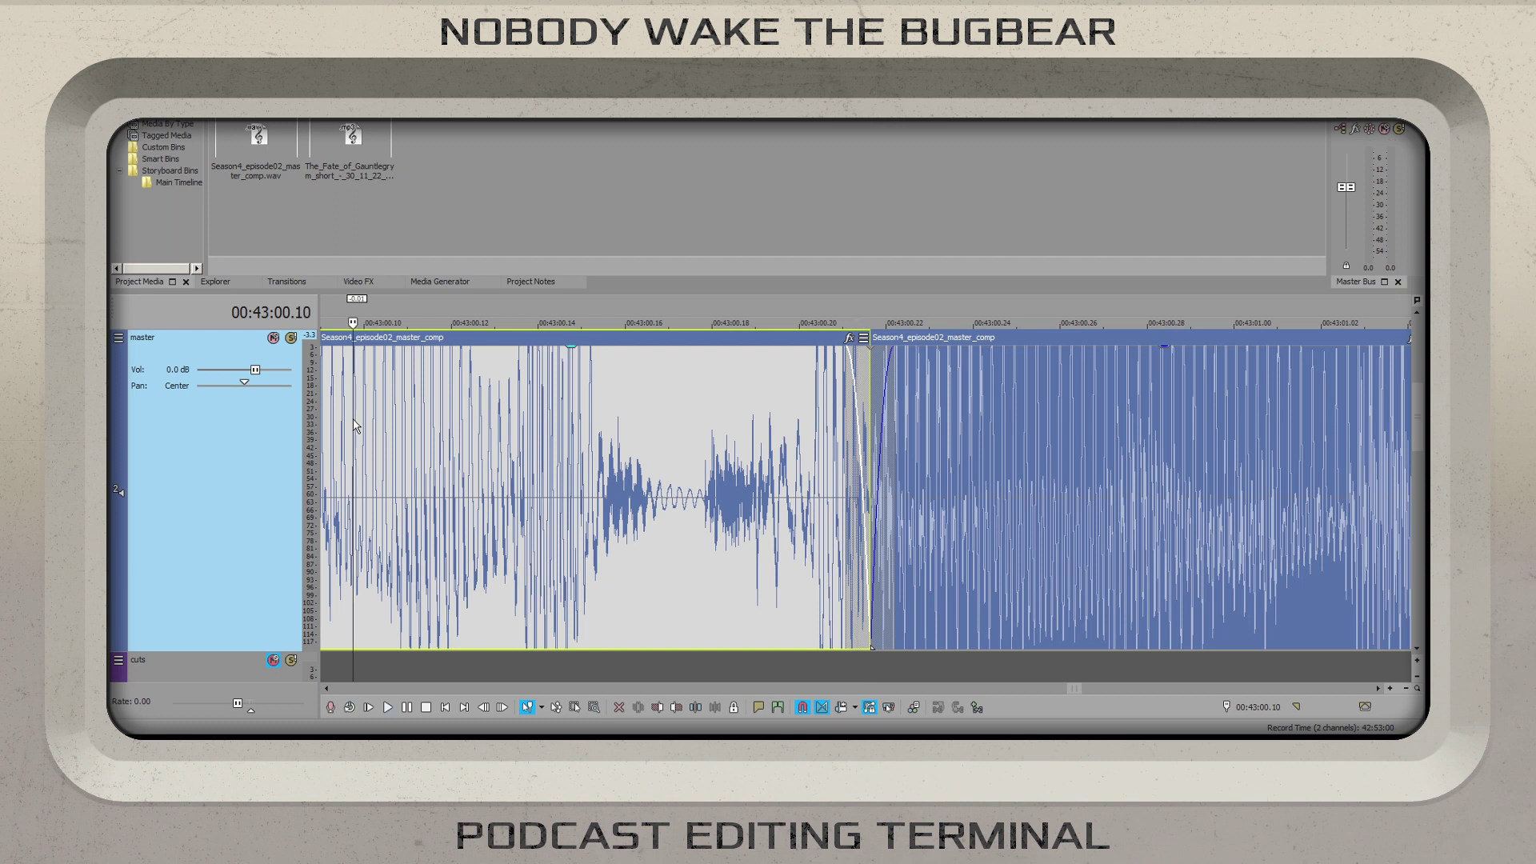
pyautogui.press('space')
pyautogui.scroll(-4, 870, 494)
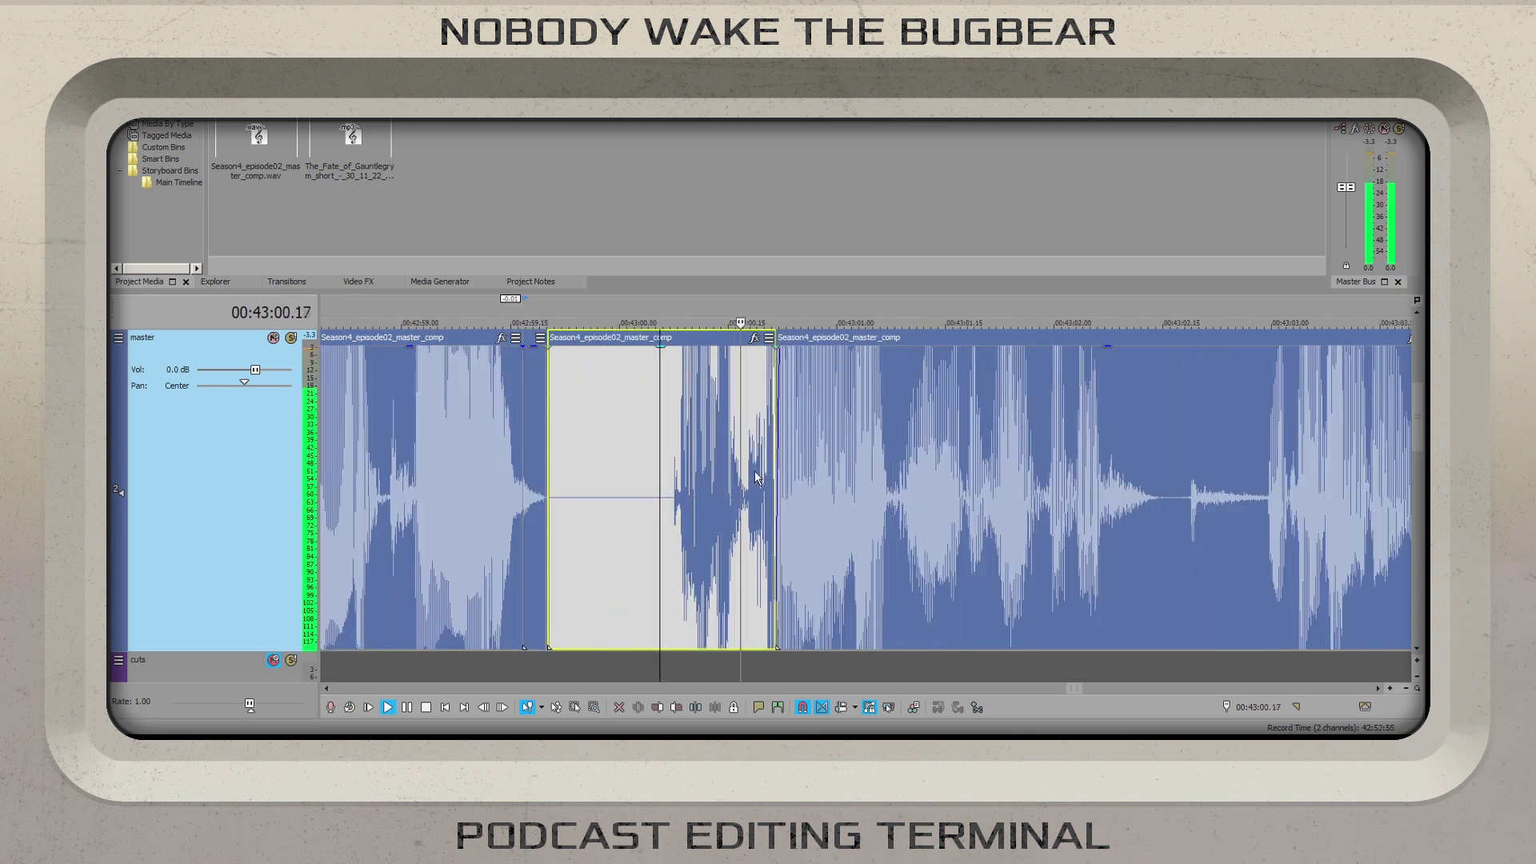
pyautogui.scroll(8, 755, 470)
pyautogui.moveTo(997, 423); pyautogui.dragTo(1012, 422)
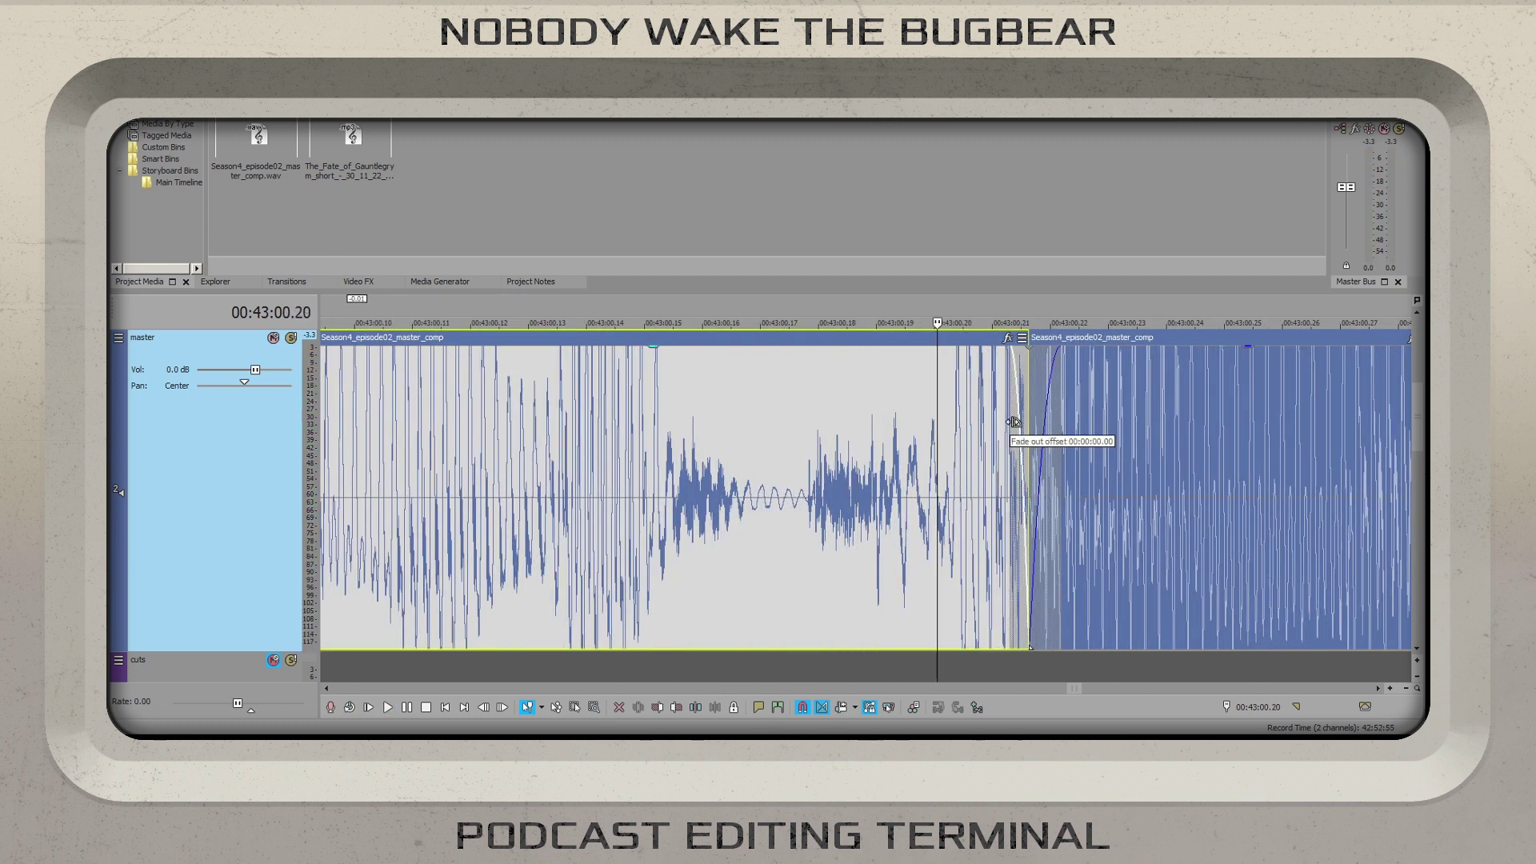
pyautogui.press('space')
pyautogui.scroll(-7, 920, 473)
# - Split the master clip at 00:43:04.02, just before the next loud syllable, and play across the split
pyautogui.click(920, 472)
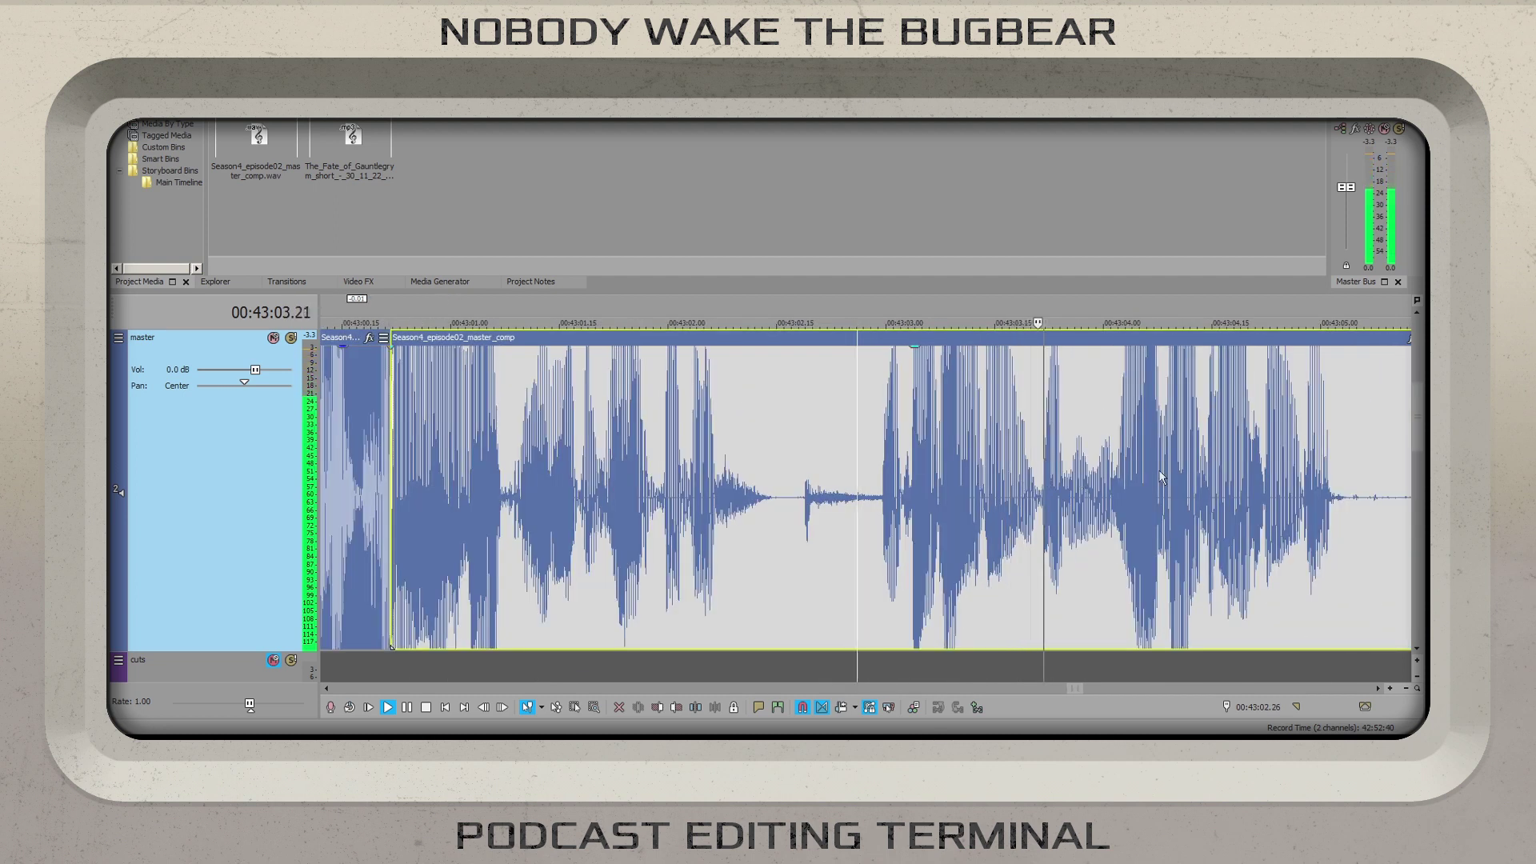
pyautogui.scroll(-2, 788, 500)
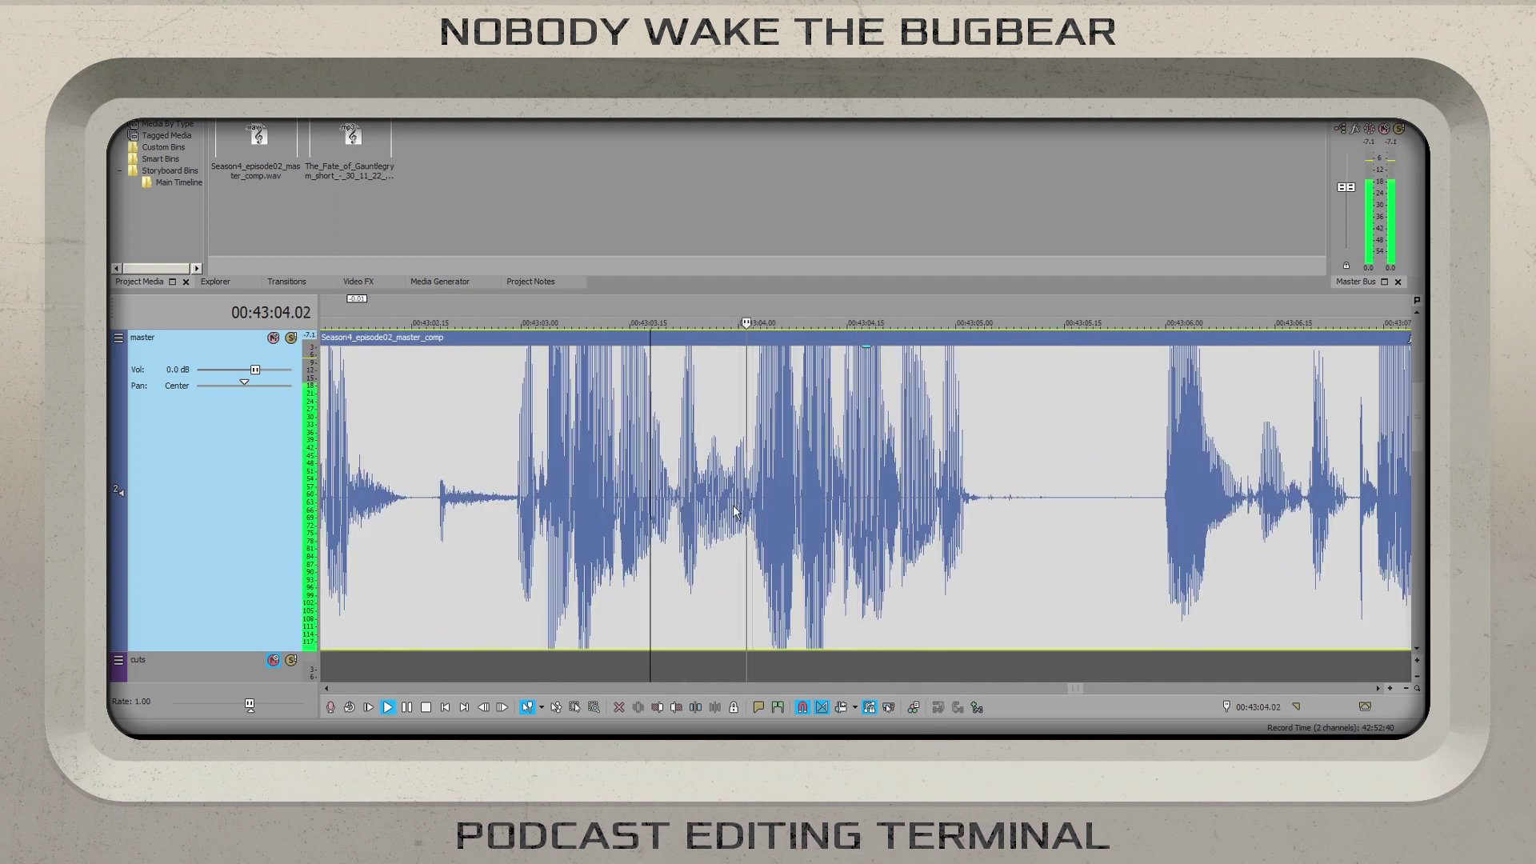
pyautogui.scroll(5, 736, 497)
pyautogui.scroll(3, 982, 537)
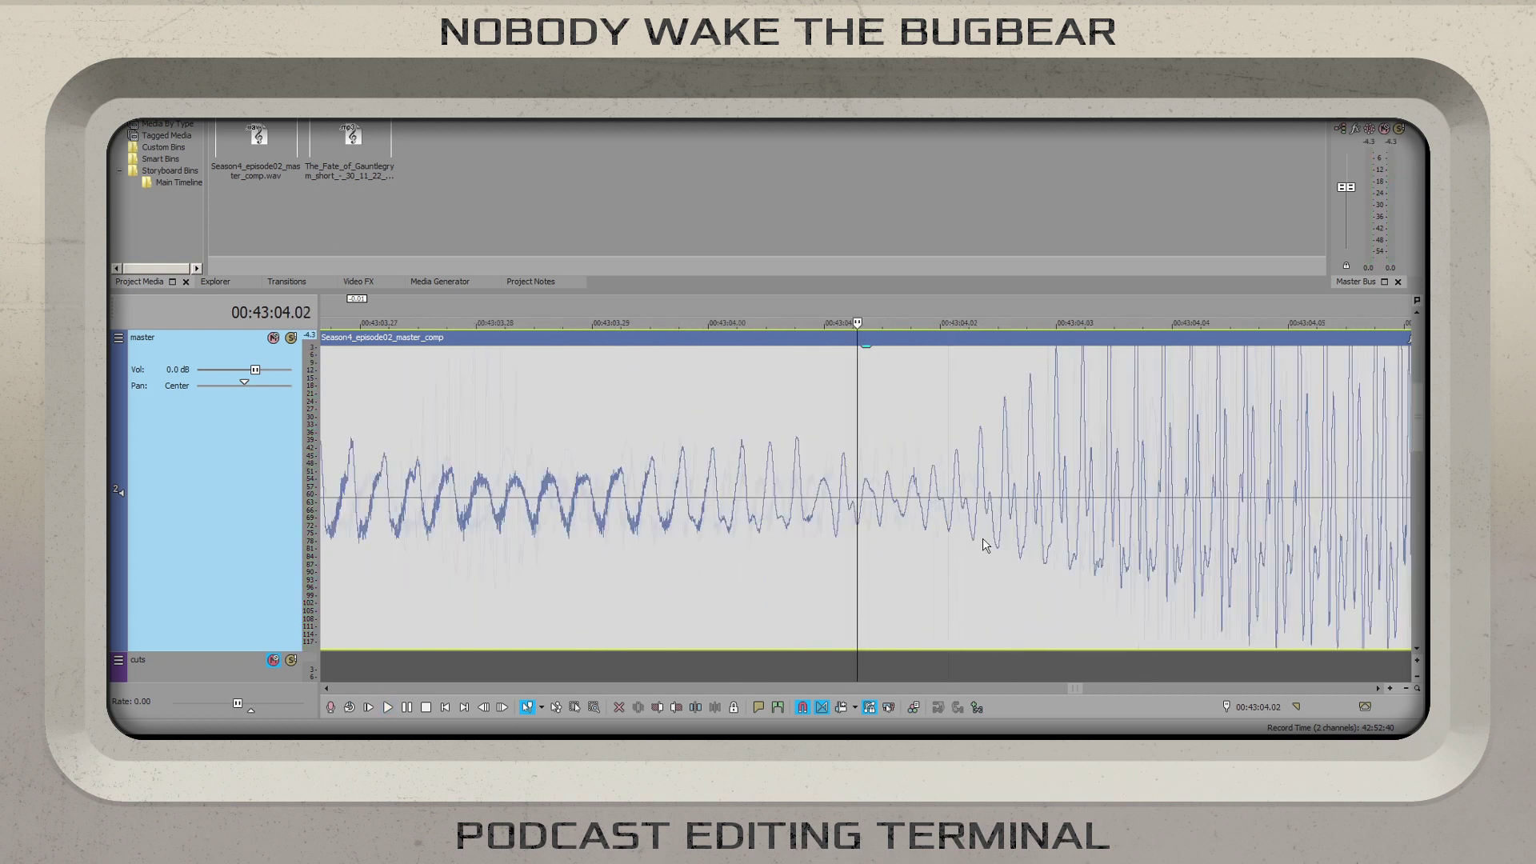
pyautogui.press('space')
pyautogui.press('s')
pyautogui.scroll(-8, 973, 475)
pyautogui.press('space')
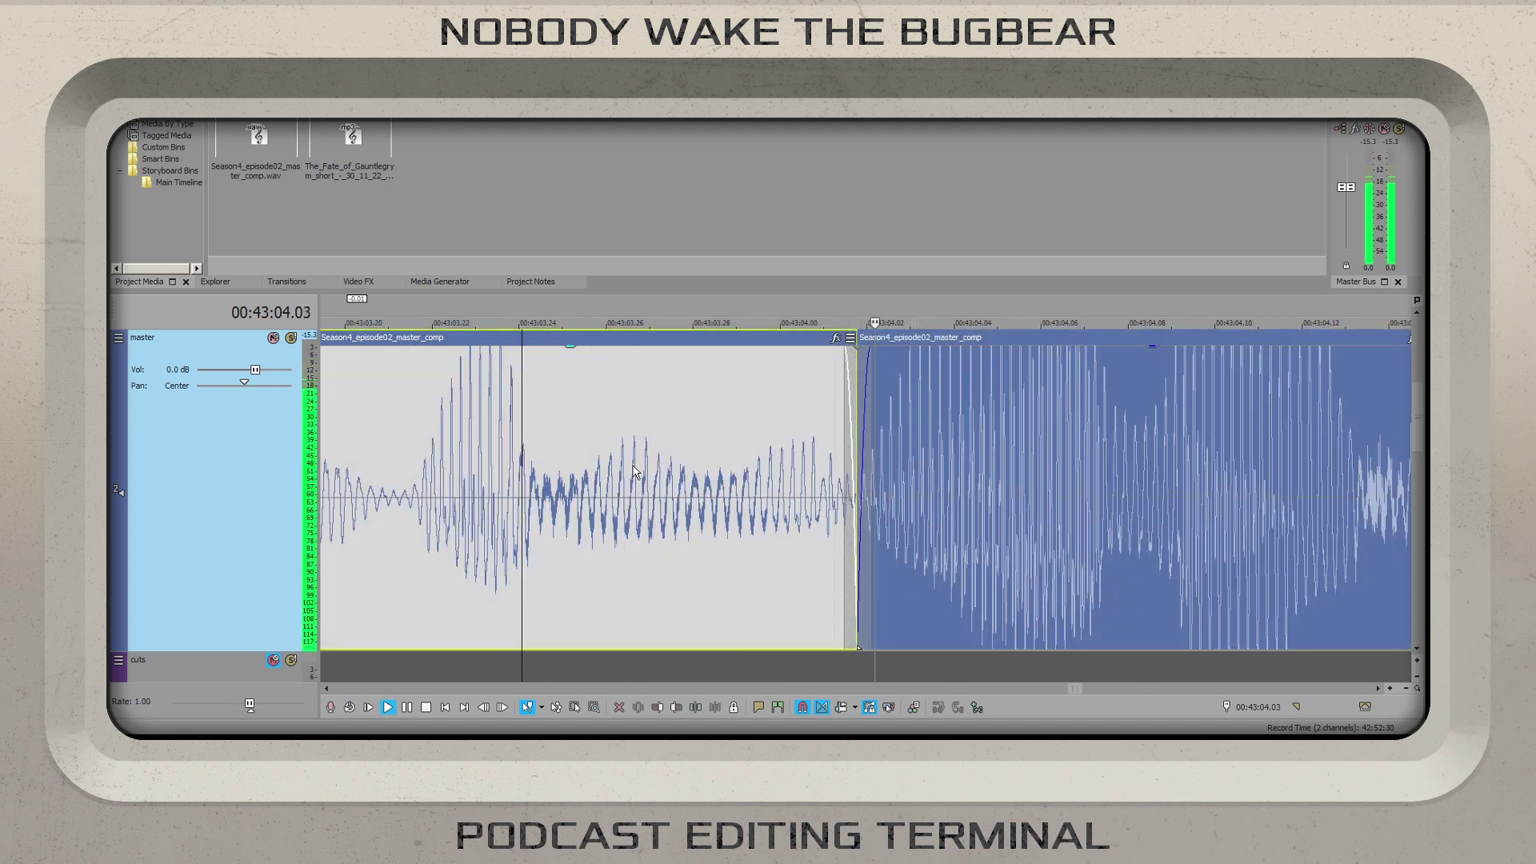
pyautogui.scroll(4, 880, 496)
pyautogui.scroll(-3, 712, 507)
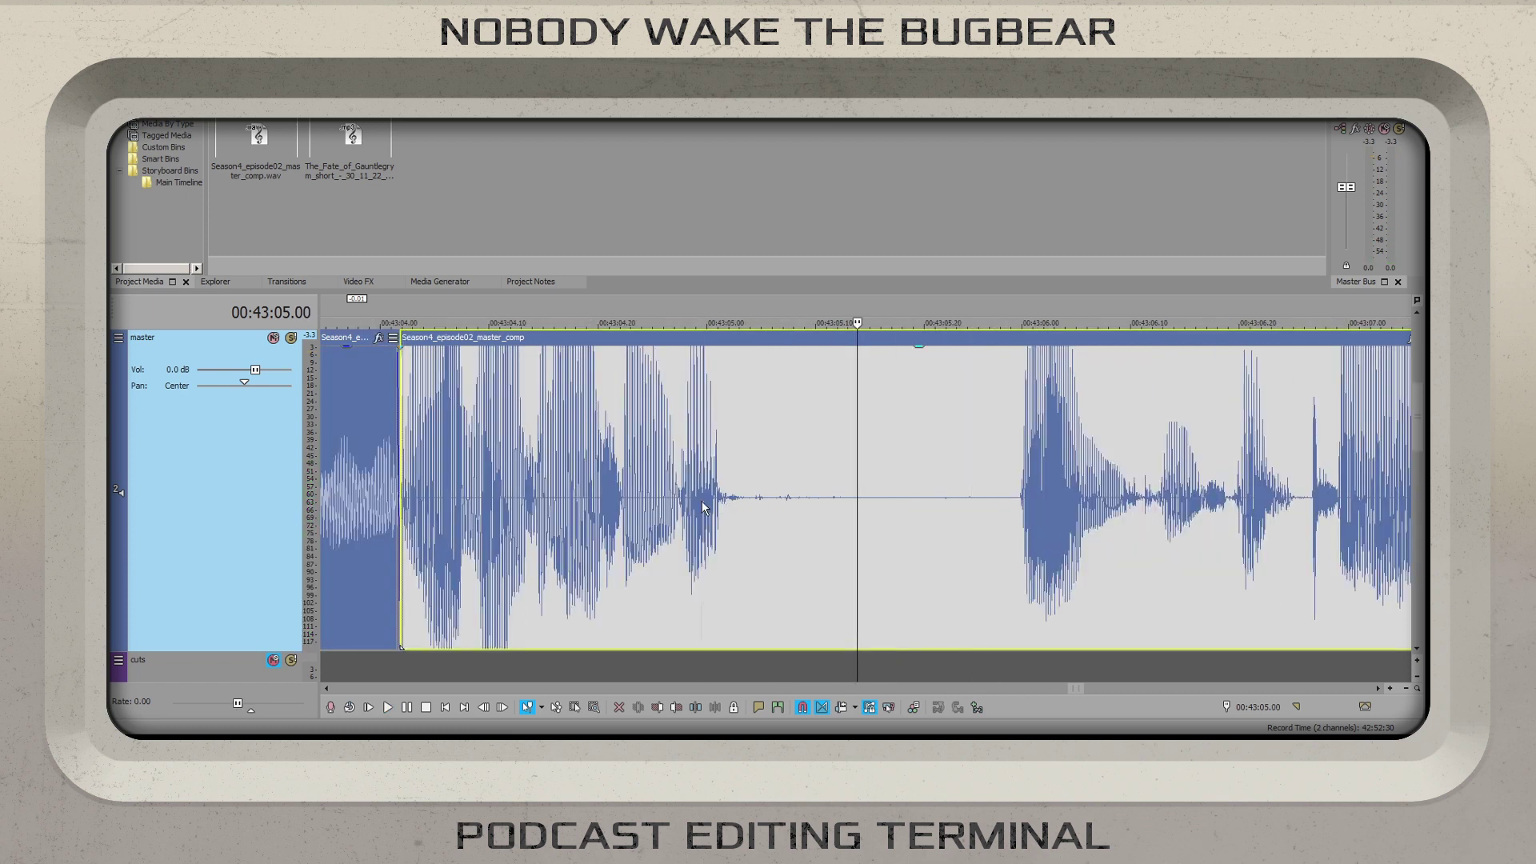
# - Split the master clip in the silence at 00:43:05.07 and add a long fade-out before the split
pyautogui.scroll(3, 880, 512)
pyautogui.press('space')
pyautogui.press('space')
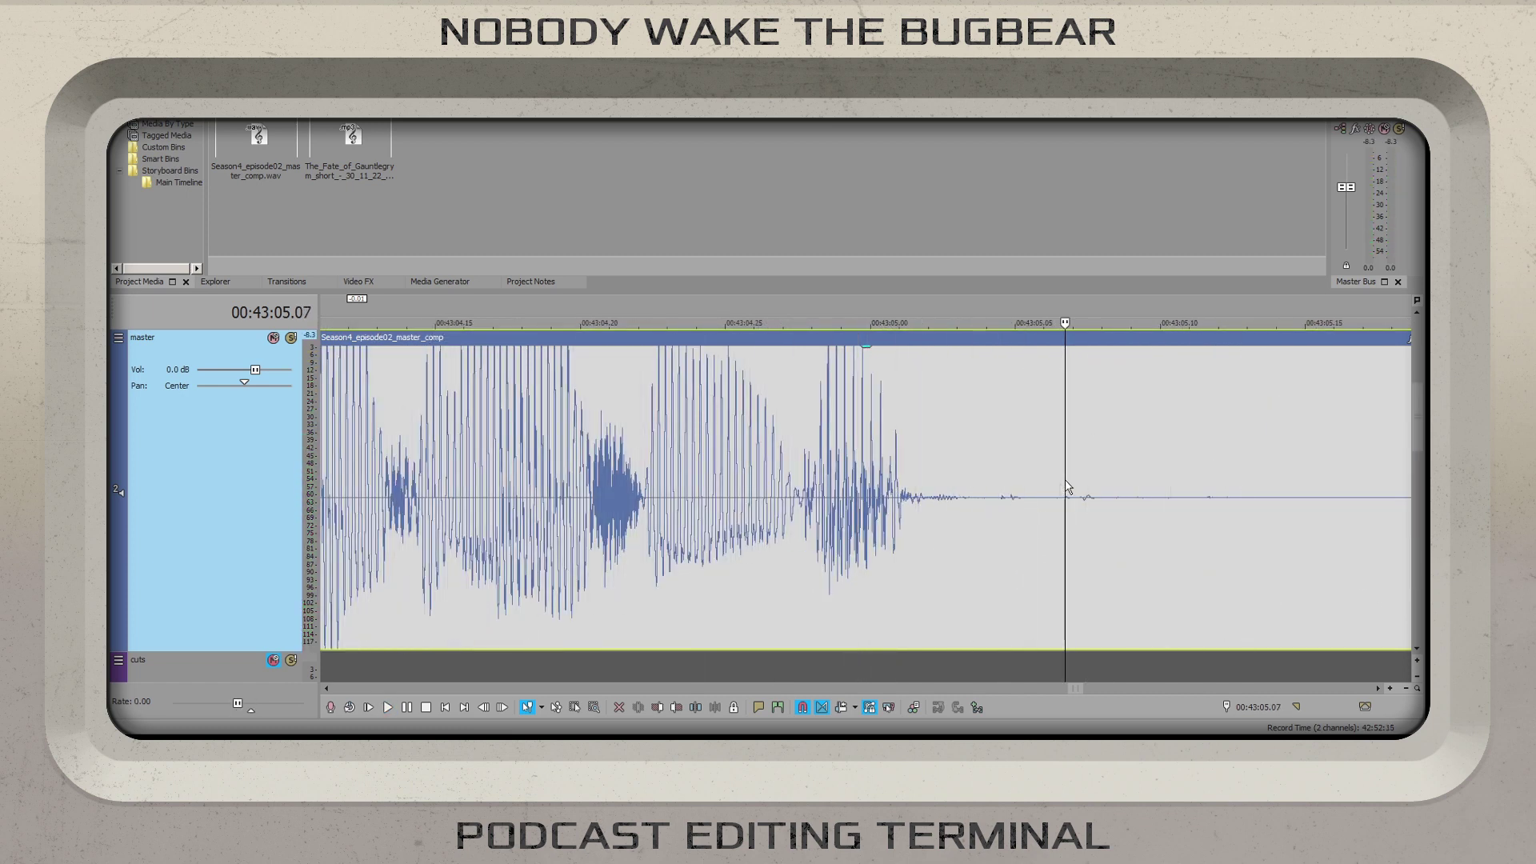
pyautogui.press('s')
pyautogui.moveTo(1062, 346); pyautogui.dragTo(841, 346)
# - Delete a short stretch of silence after 00:43:05.07, fade in the following clip and play the join
pyautogui.scroll(-2, 957, 497)
pyautogui.click(958, 498)
pyautogui.press('s')
pyautogui.press('Delete')
pyautogui.moveTo(960, 347); pyautogui.dragTo(1059, 519)
pyautogui.click(616, 467)
pyautogui.press('space')
pyautogui.scroll(-3, 936, 512)
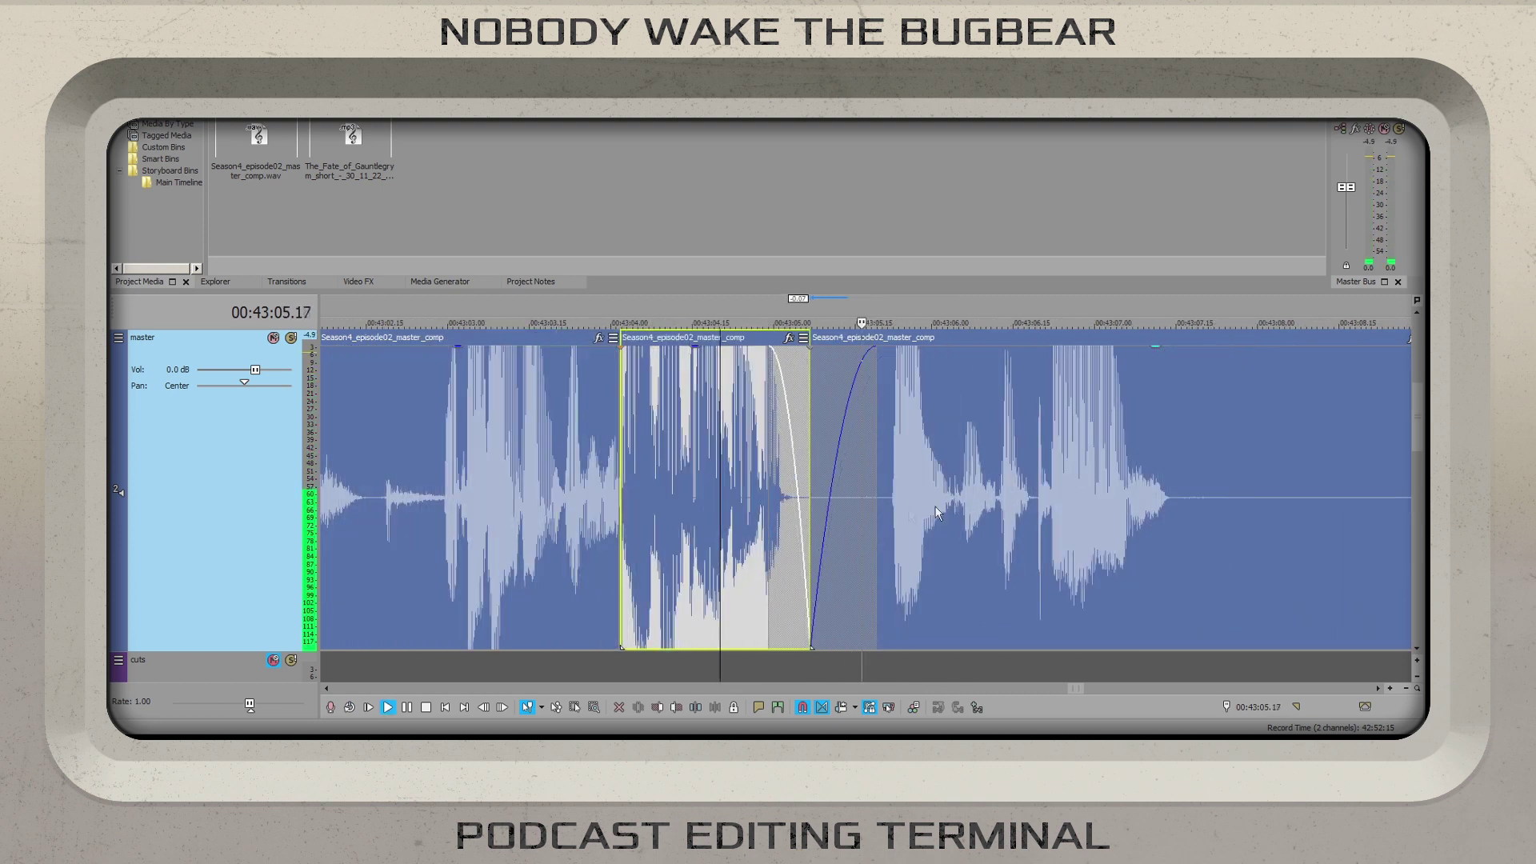
# - Split the master clip in the silence at 00:43:08.08, extend the fade-out back to the end of the speech and play it
pyautogui.scroll(4, 937, 511)
pyautogui.click(849, 533)
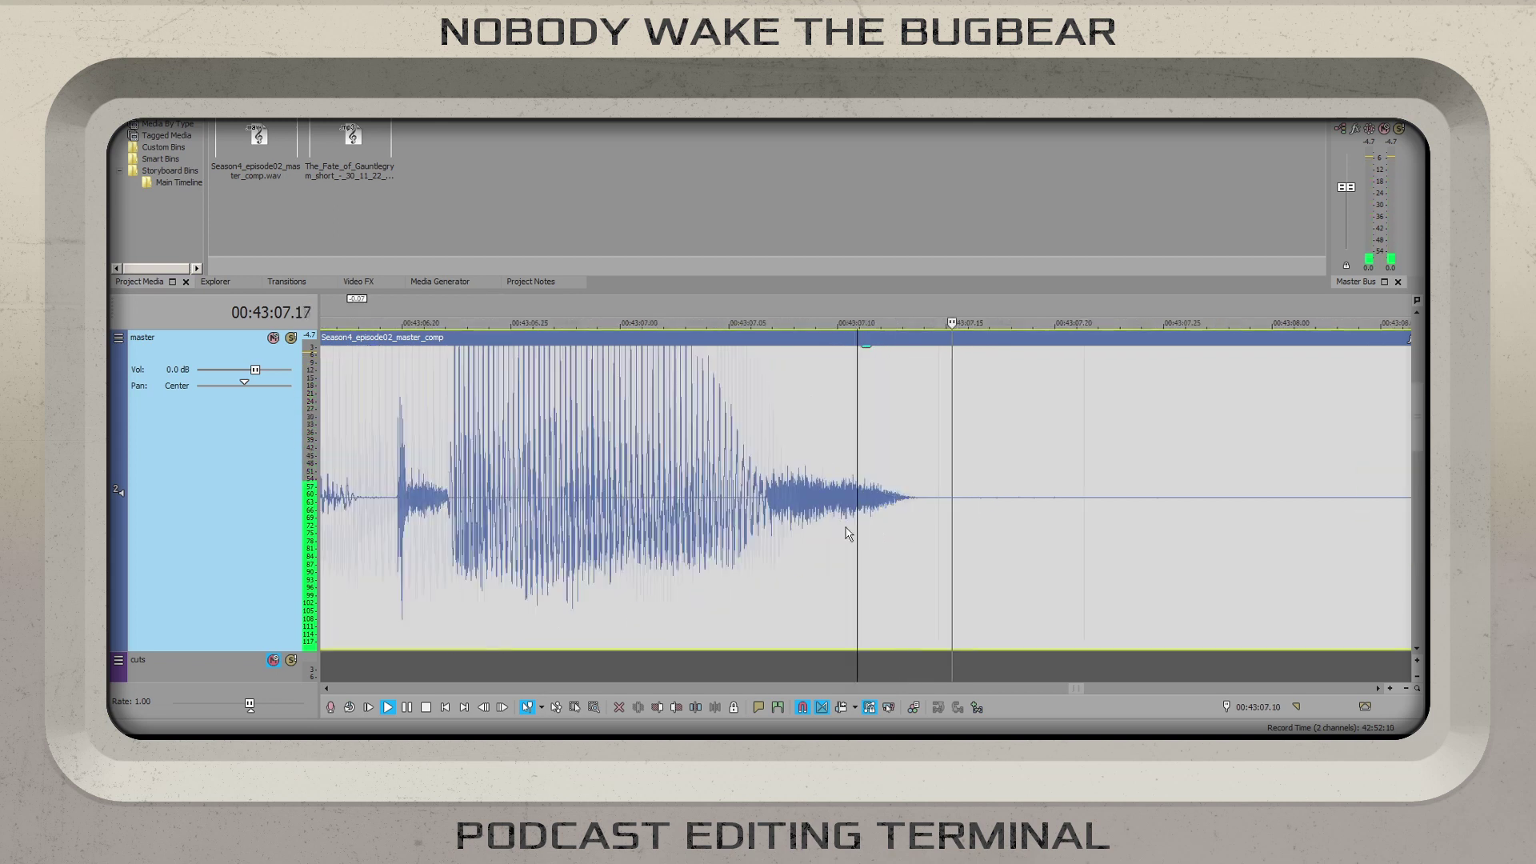
pyautogui.scroll(-2, 952, 507)
pyautogui.press('s')
pyautogui.click(944, 483)
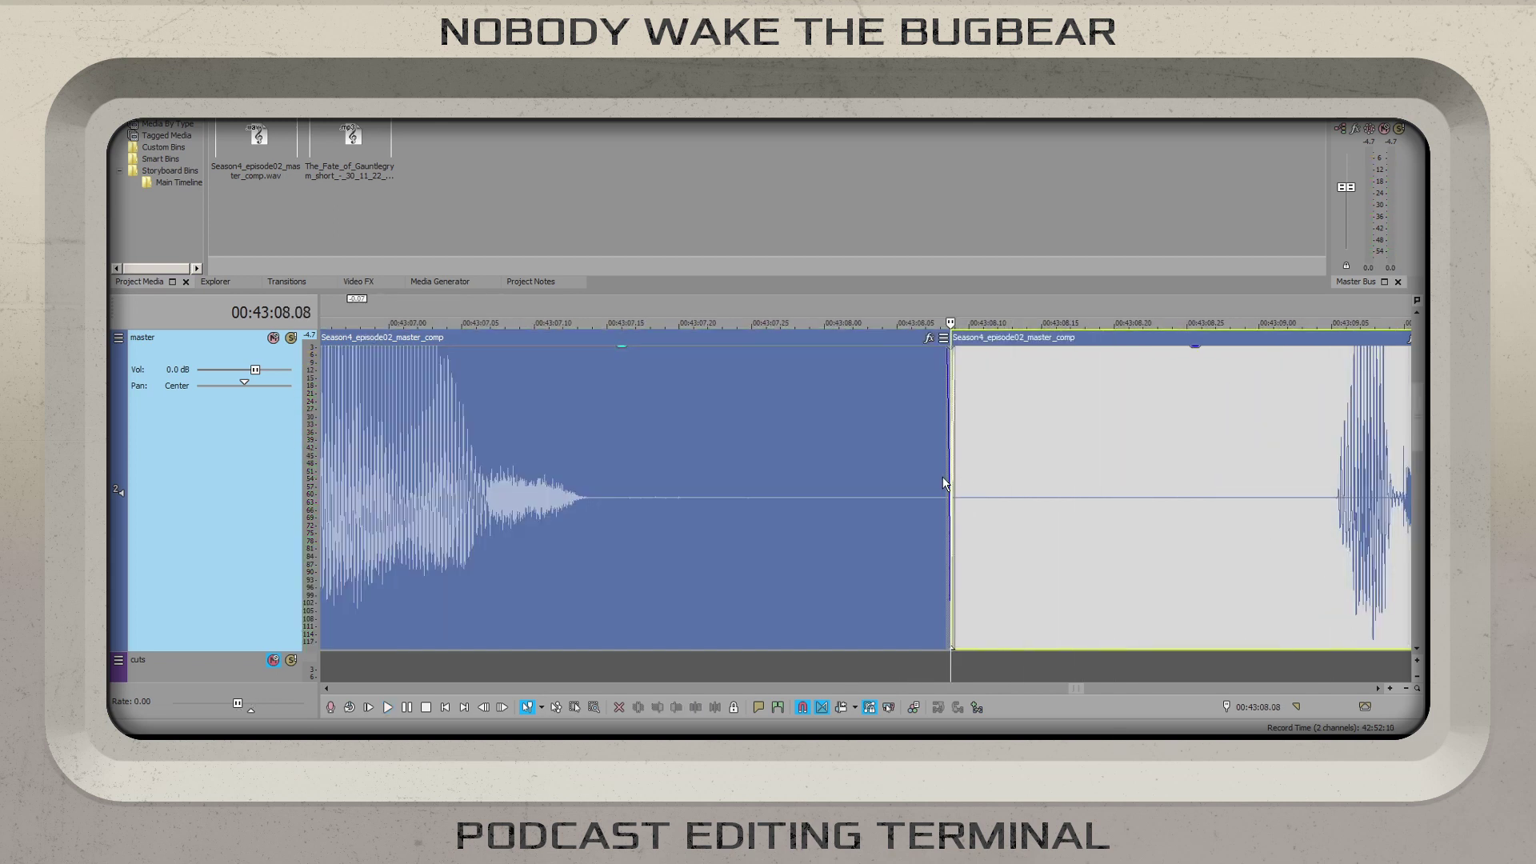
pyautogui.moveTo(946, 477); pyautogui.dragTo(583, 480)
pyautogui.scroll(-2, 862, 502)
pyautogui.press('space')
# - Cut the silence from 00:43:08.08 to just before the next speech, close the gap and play the join
pyautogui.click(932, 507)
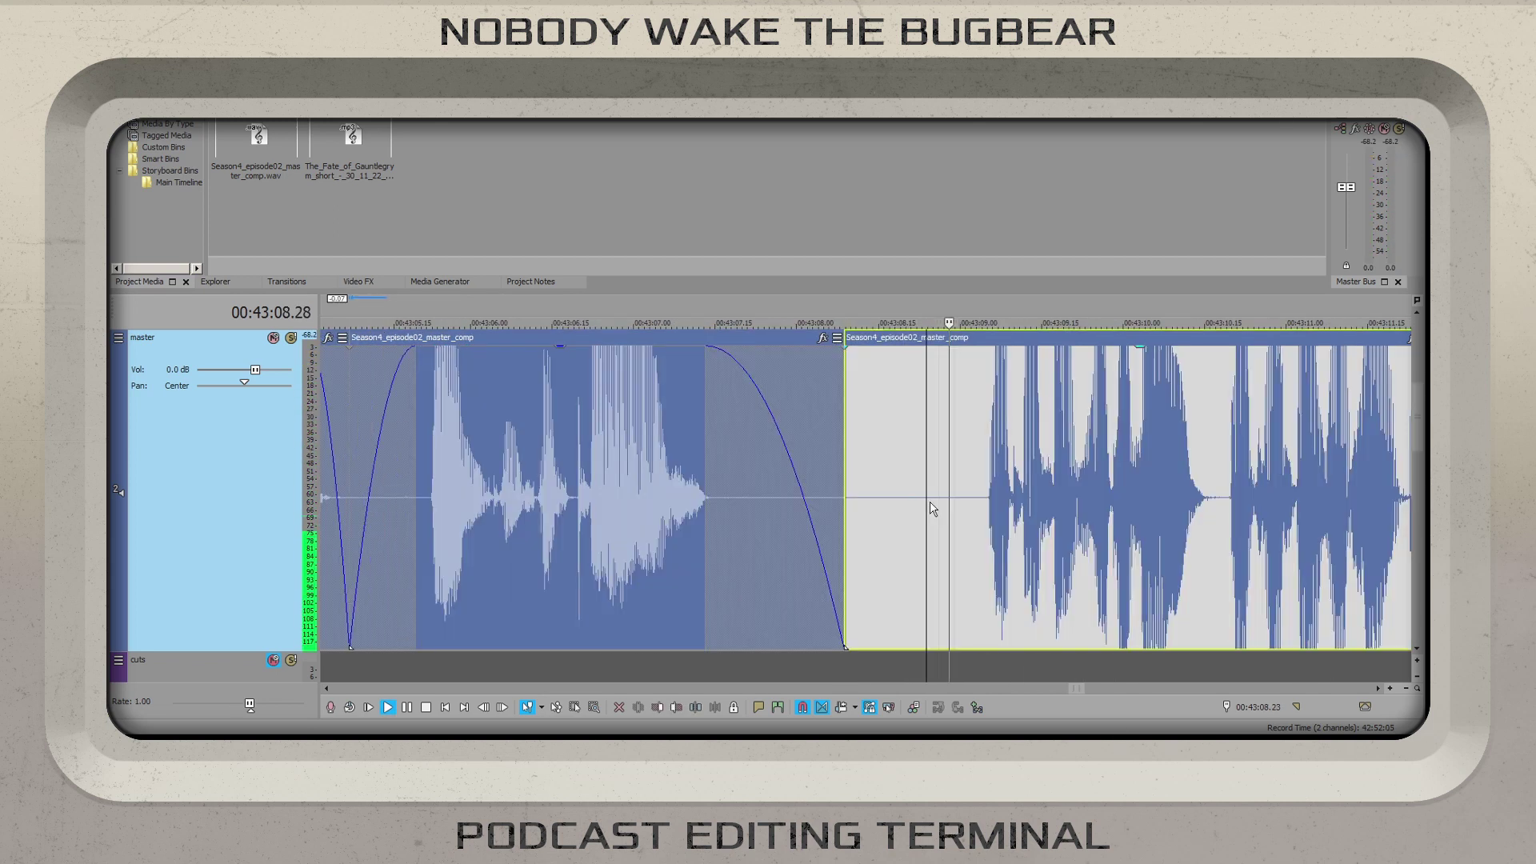
pyautogui.scroll(2, 895, 513)
pyautogui.moveTo(944, 484); pyautogui.dragTo(640, 484)
pyautogui.press('Delete')
pyautogui.click(958, 464)
pyautogui.rightClick(856, 440)
pyautogui.click(823, 552)
pyautogui.scroll(-2, 1044, 486)
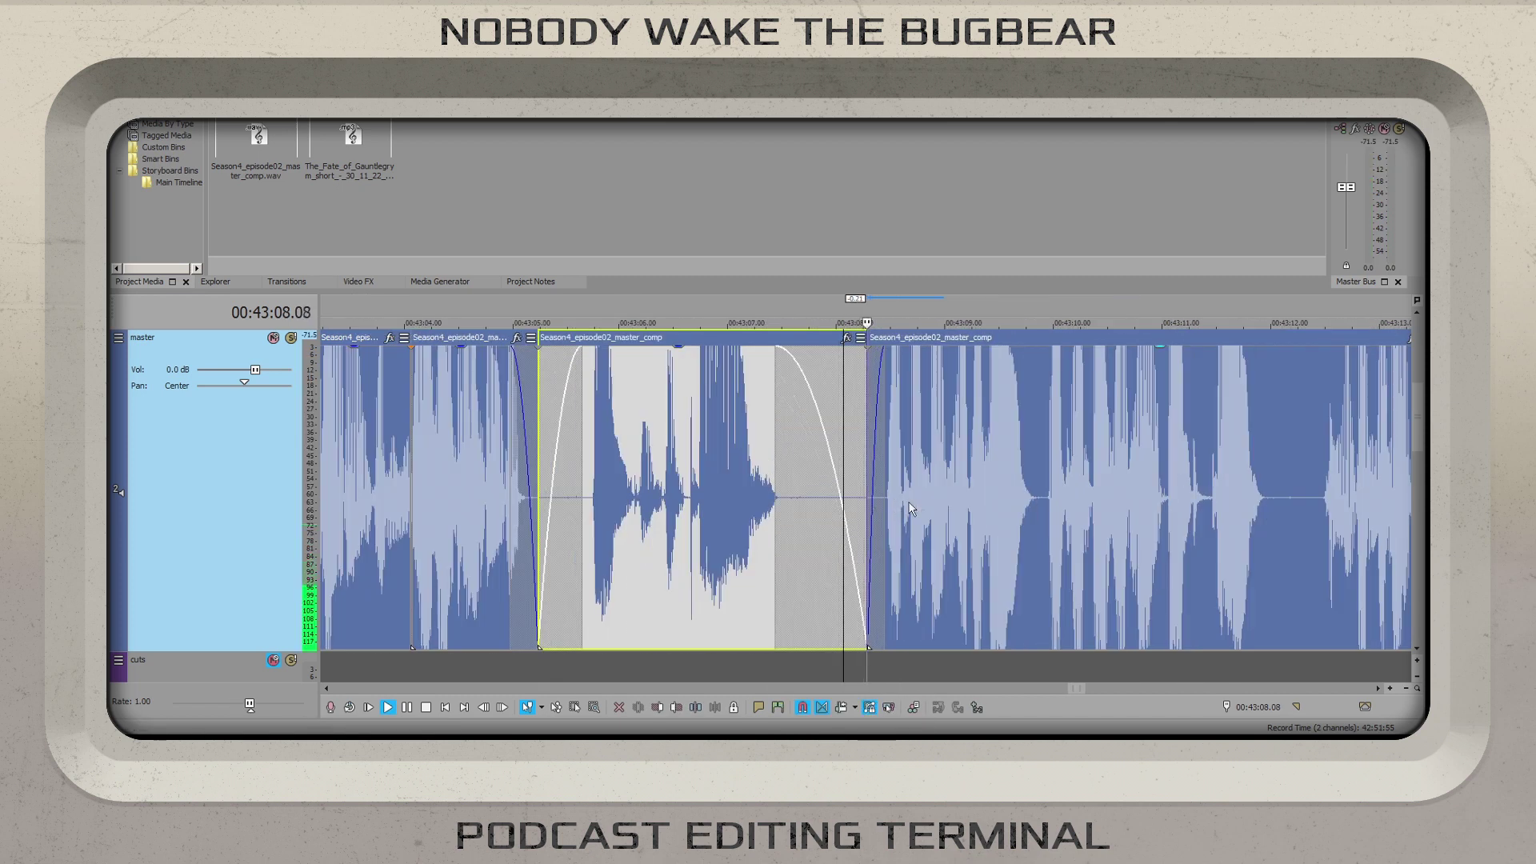
pyautogui.press('space')
# - Play the phrase after the 00:43:08.08 join and split the master clip at 00:43:11.01, where the next word starts
pyautogui.click(1044, 483)
pyautogui.scroll(2, 1000, 488)
pyautogui.press('space')
pyautogui.press('space')
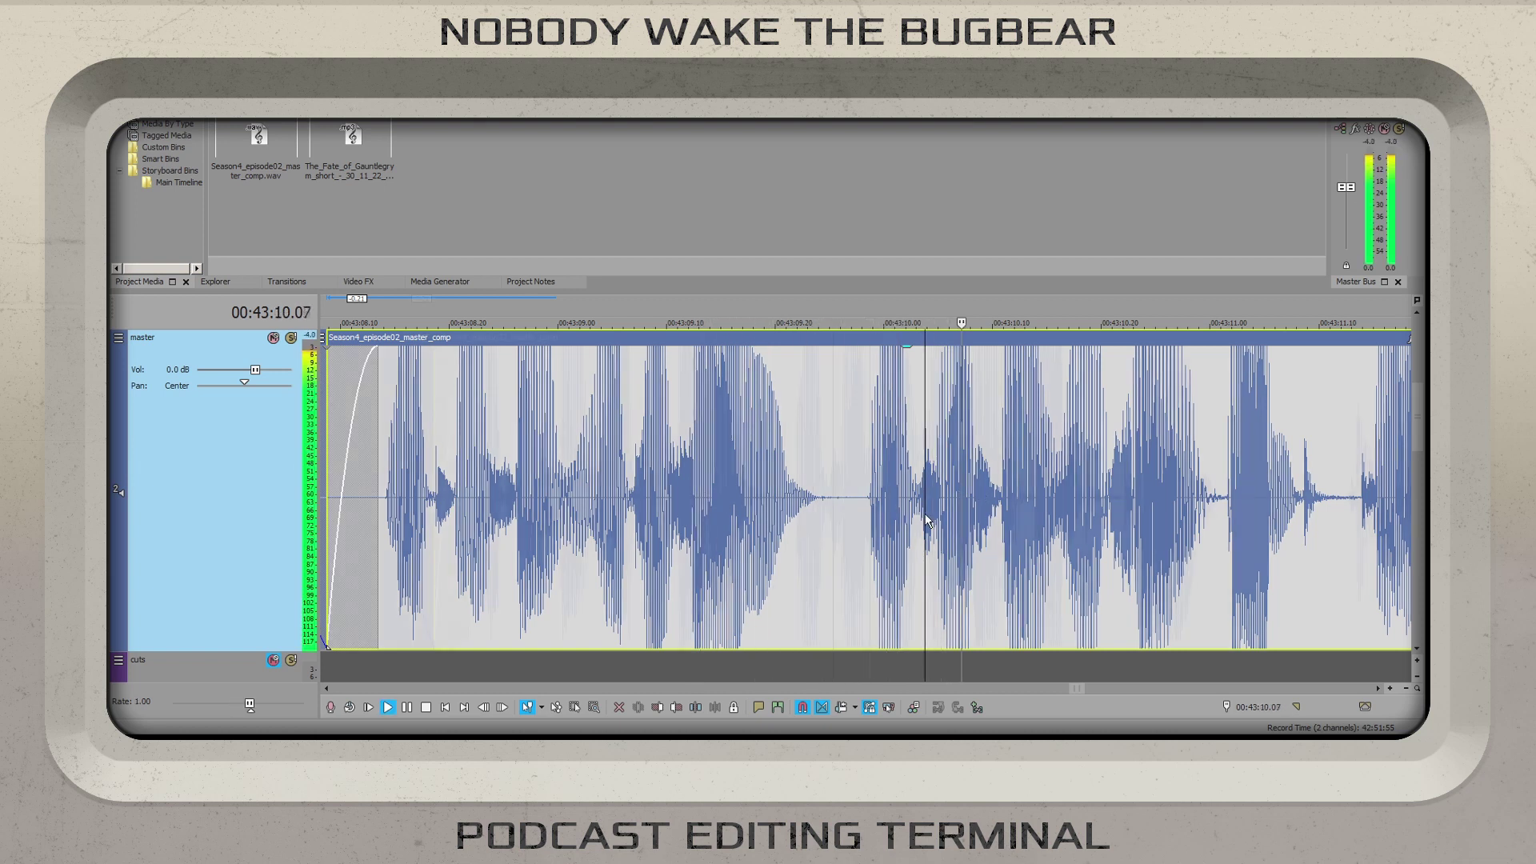
pyautogui.click(857, 508)
pyautogui.press('space')
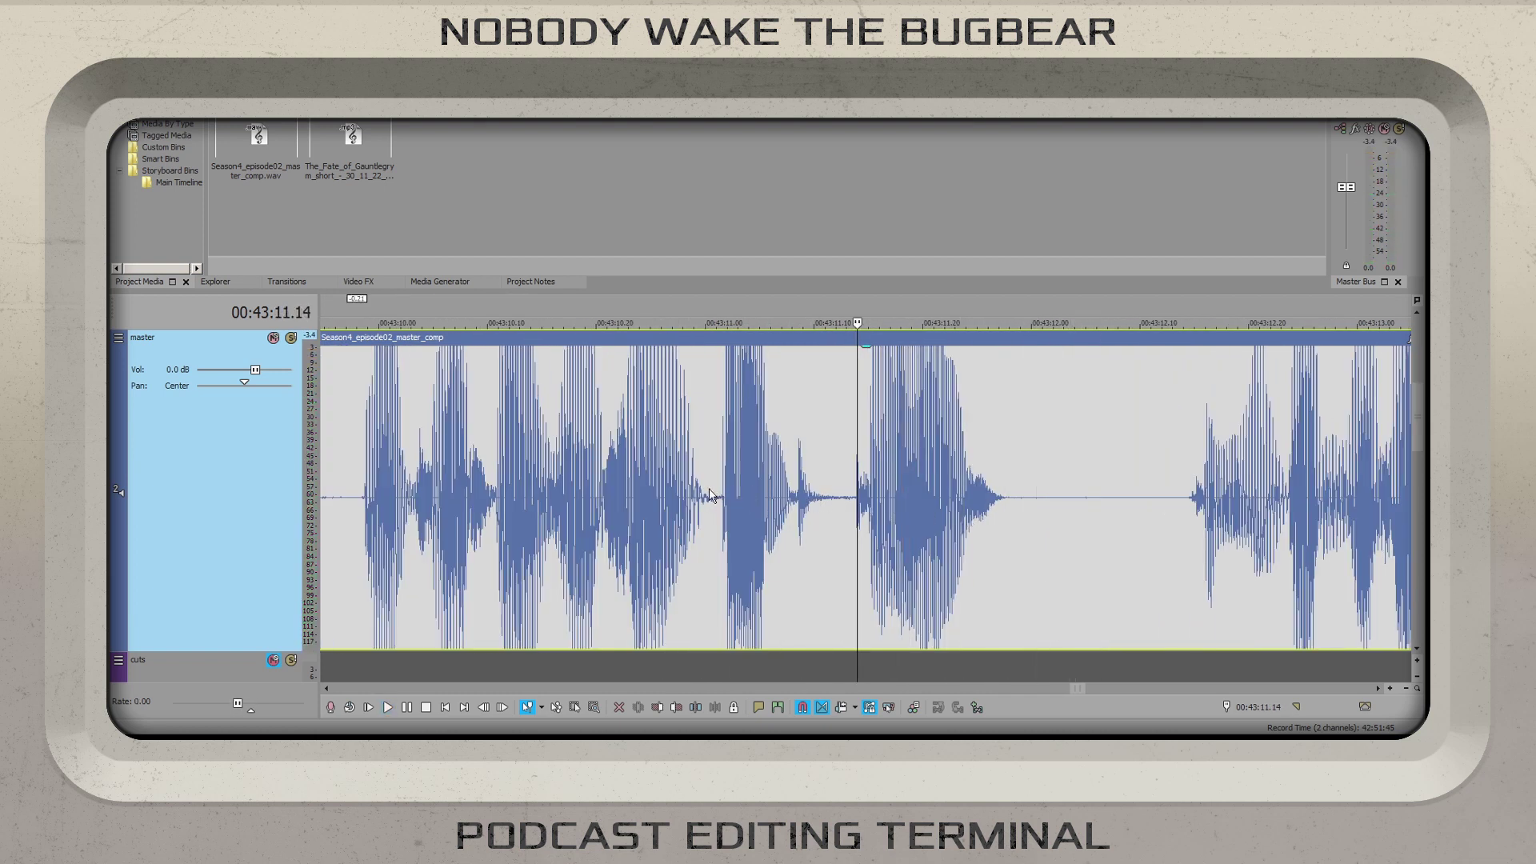
pyautogui.scroll(6, 920, 480)
pyautogui.click(966, 461)
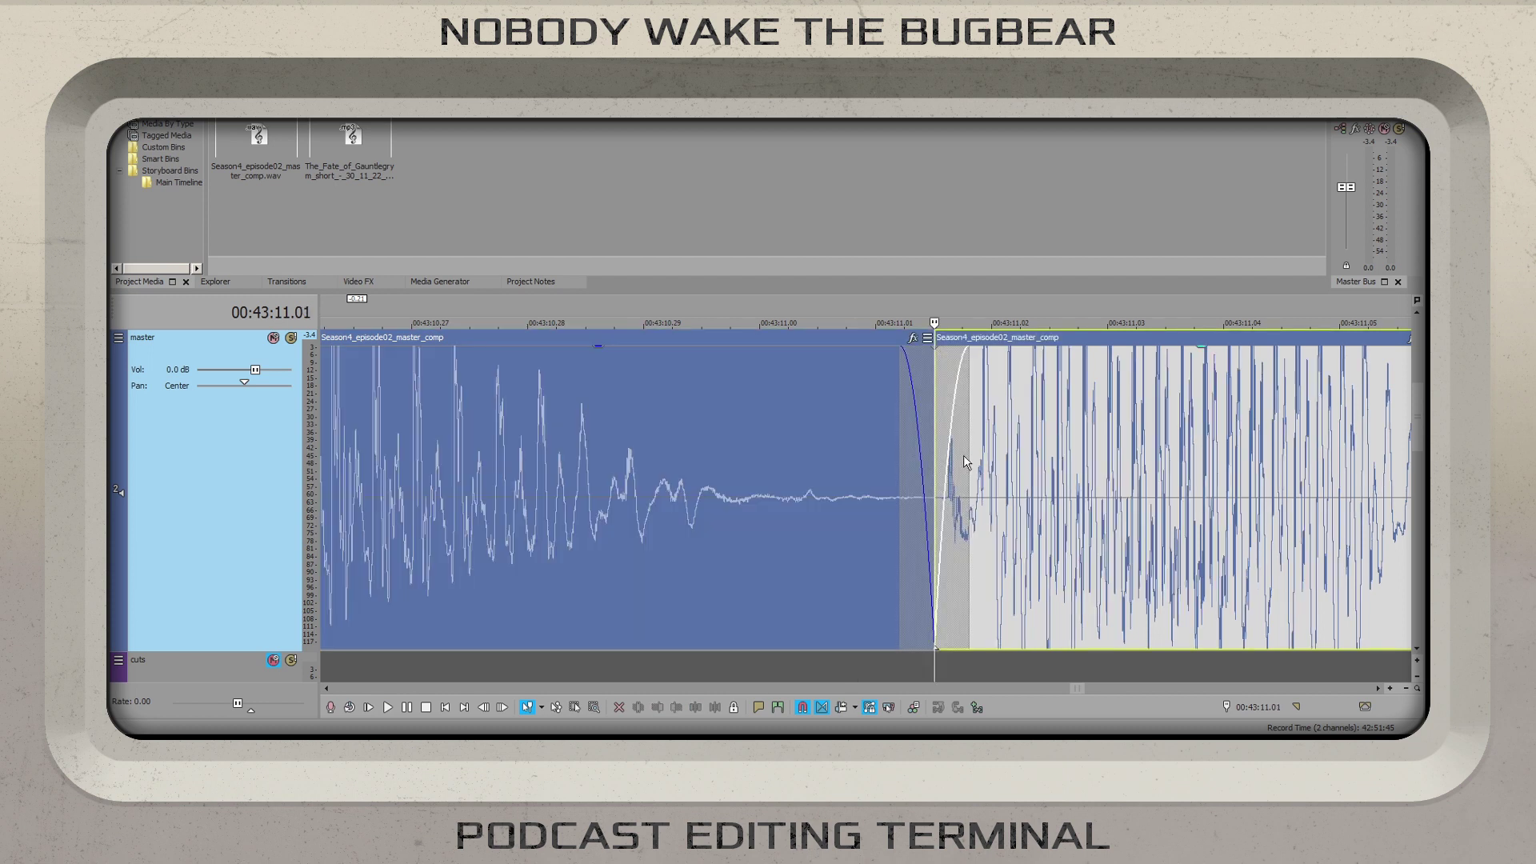
# - Play the join at 00:43:11.01 and the phrase leading into it
pyautogui.click(965, 454)
pyautogui.scroll(-6, 965, 454)
pyautogui.press('space')
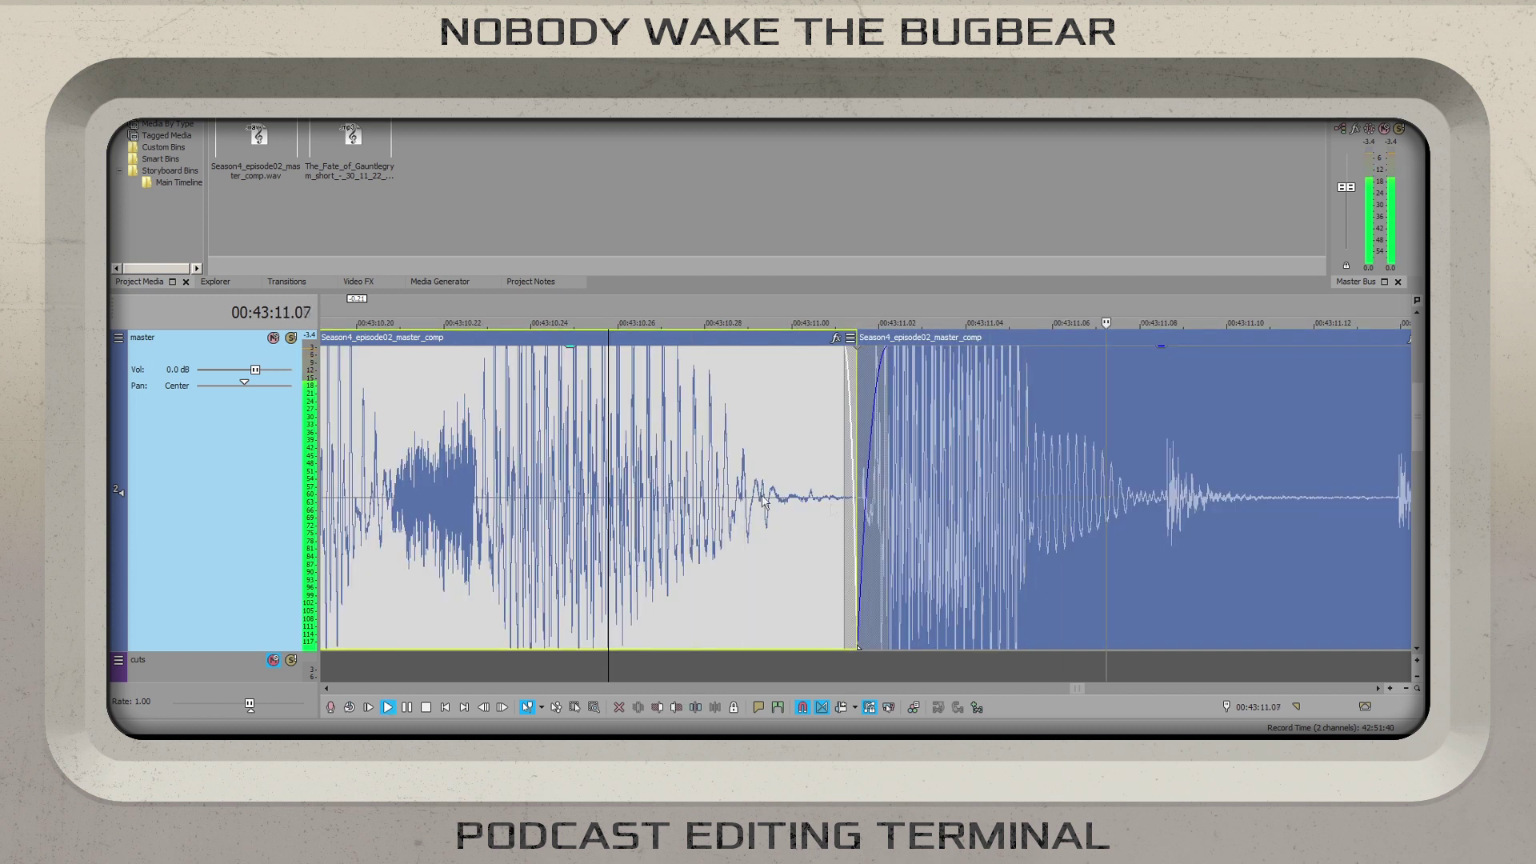
pyautogui.click(1070, 481)
pyautogui.scroll(3, 1070, 481)
pyautogui.click(440, 483)
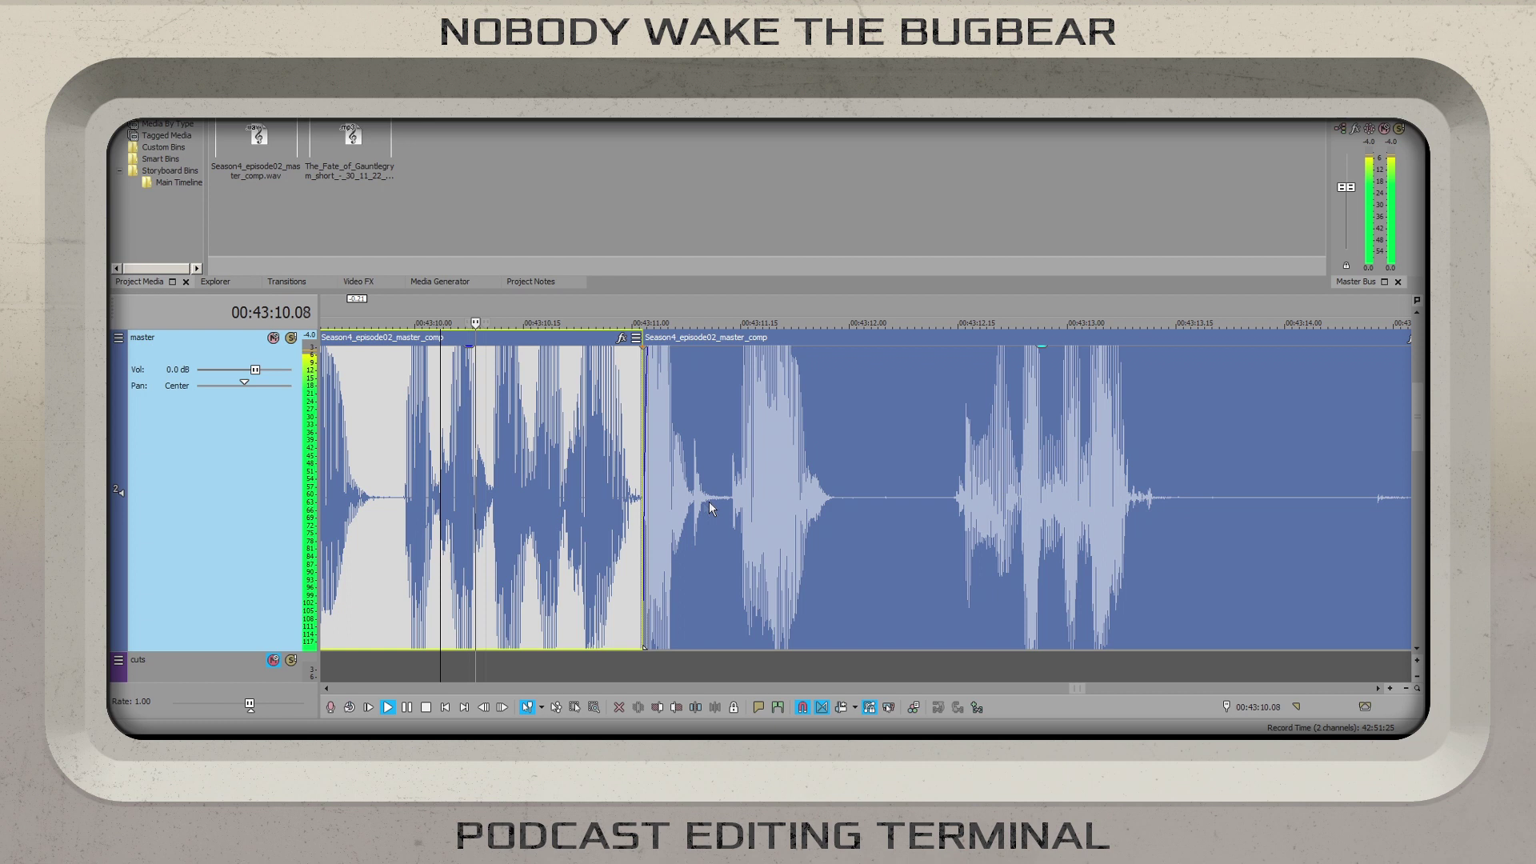
# - Add a marker at 00:43:11.10 with the speaker's name and the note "why dont you try, remove breath", and play the passage
pyautogui.click(708, 501)
pyautogui.press('space')
pyautogui.click(757, 707)
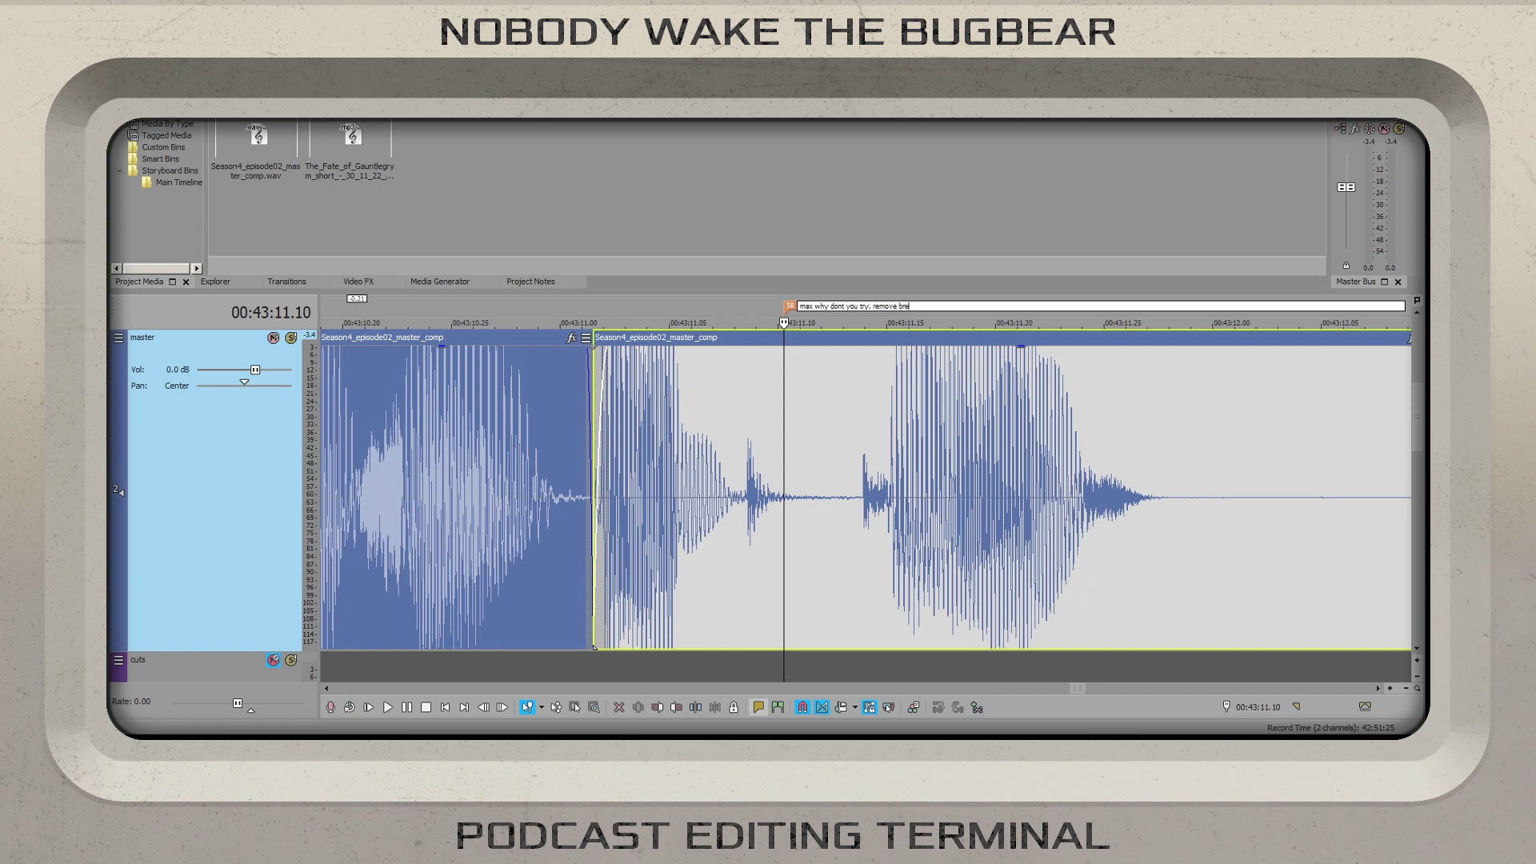
pyautogui.click(706, 554)
pyautogui.press('space')
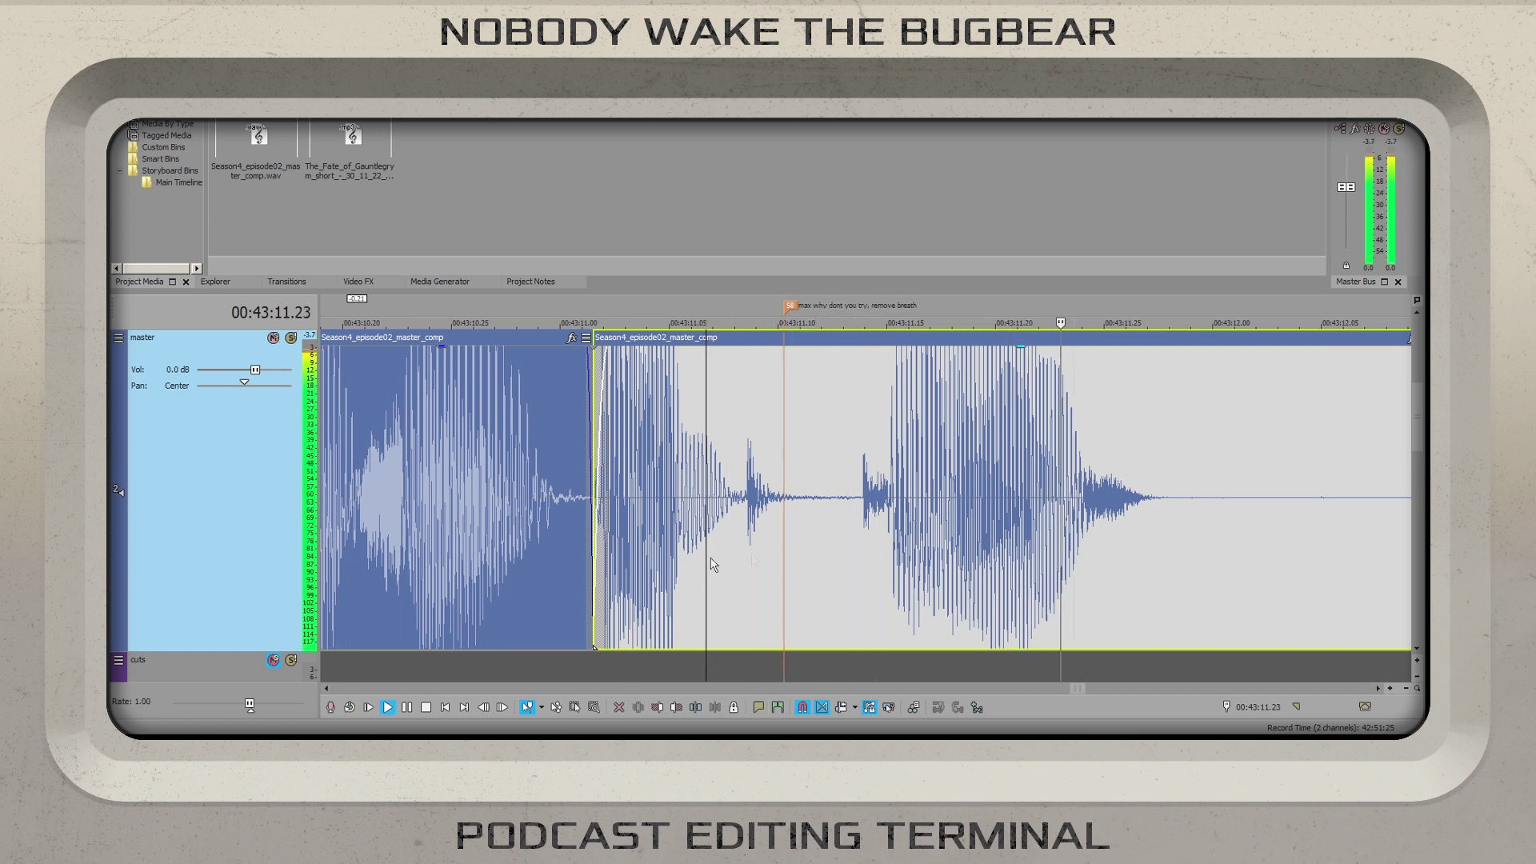
# - Split the master clip in the silence at 00:43:13.21, extend the fade-out 15 frames back to the end of the speech and play it
pyautogui.scroll(-5, 845, 502)
pyautogui.scroll(4, 1062, 504)
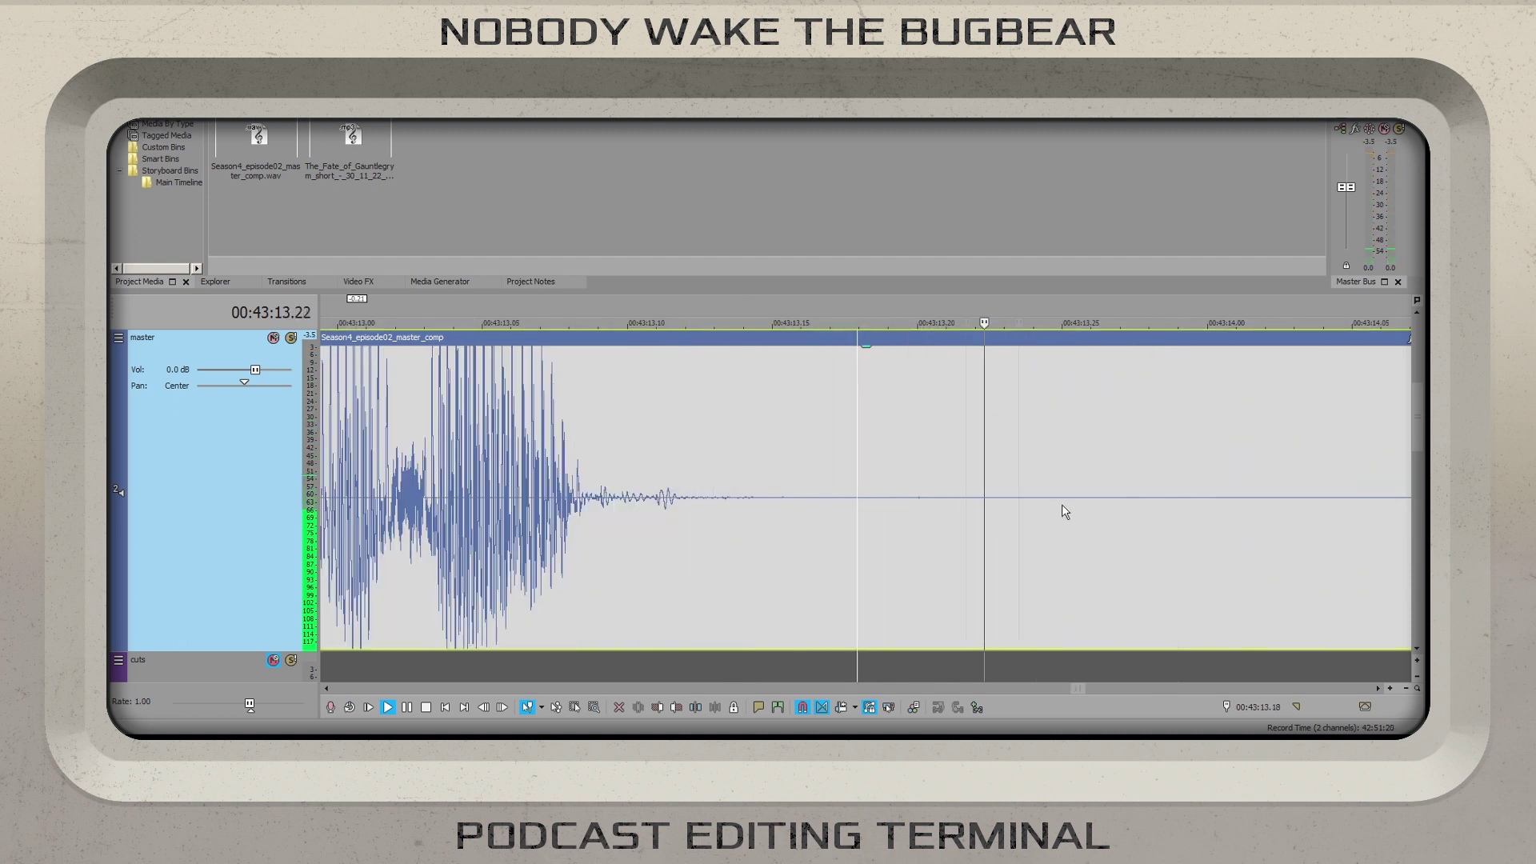
pyautogui.press('Return')
pyautogui.click(955, 468)
pyautogui.press('s')
pyautogui.moveTo(946, 480); pyautogui.dragTo(520, 504)
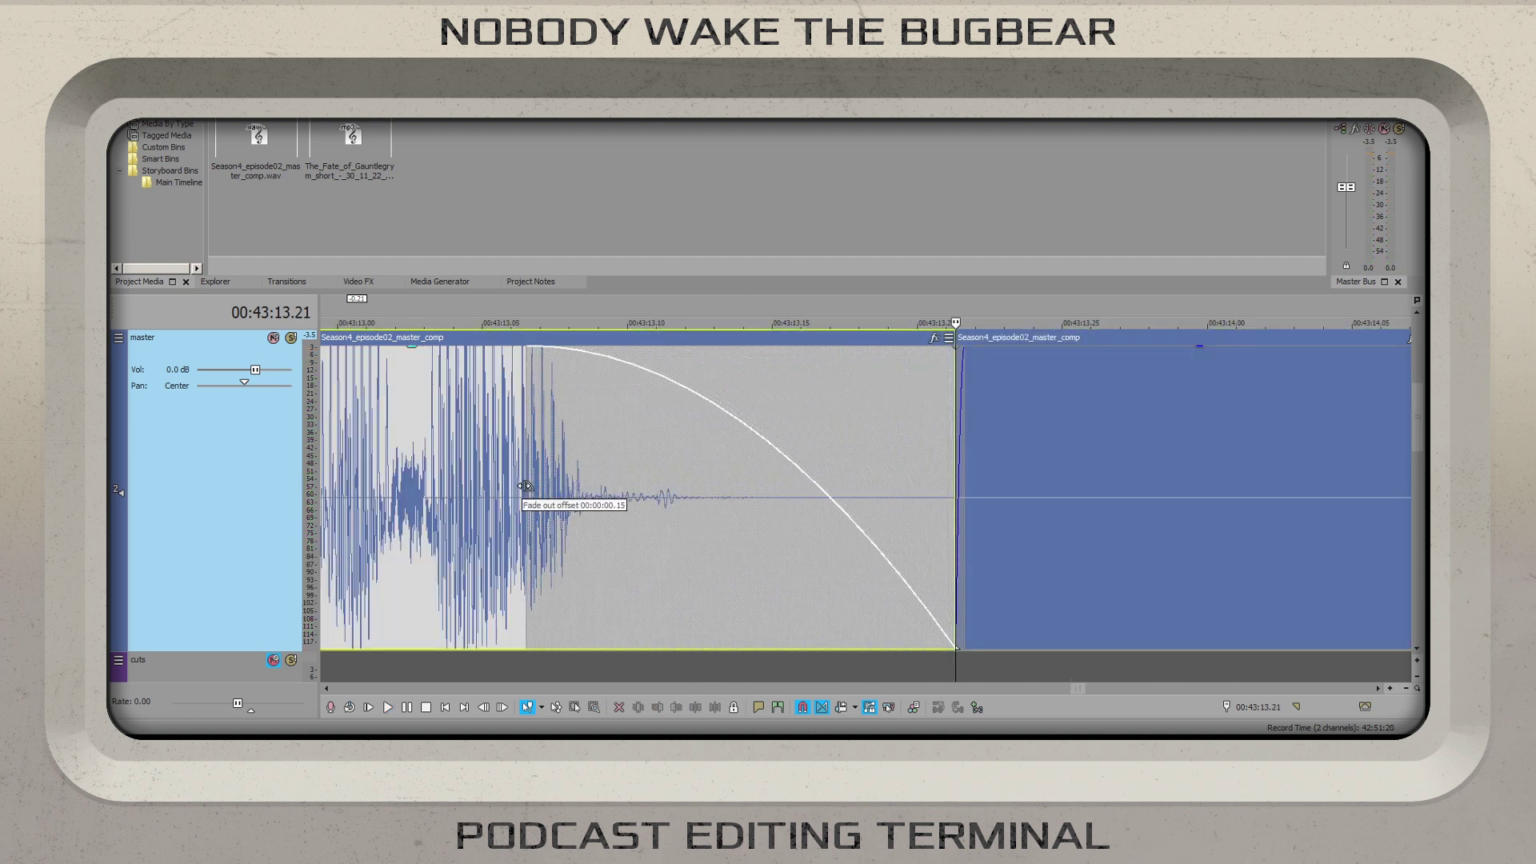
pyautogui.press('space')
# - Delete the silence from 00:43:13.21 to just before the next speech and fade in the following clip over about 7 frames
pyautogui.scroll(-4, 938, 526)
pyautogui.scroll(4, 934, 525)
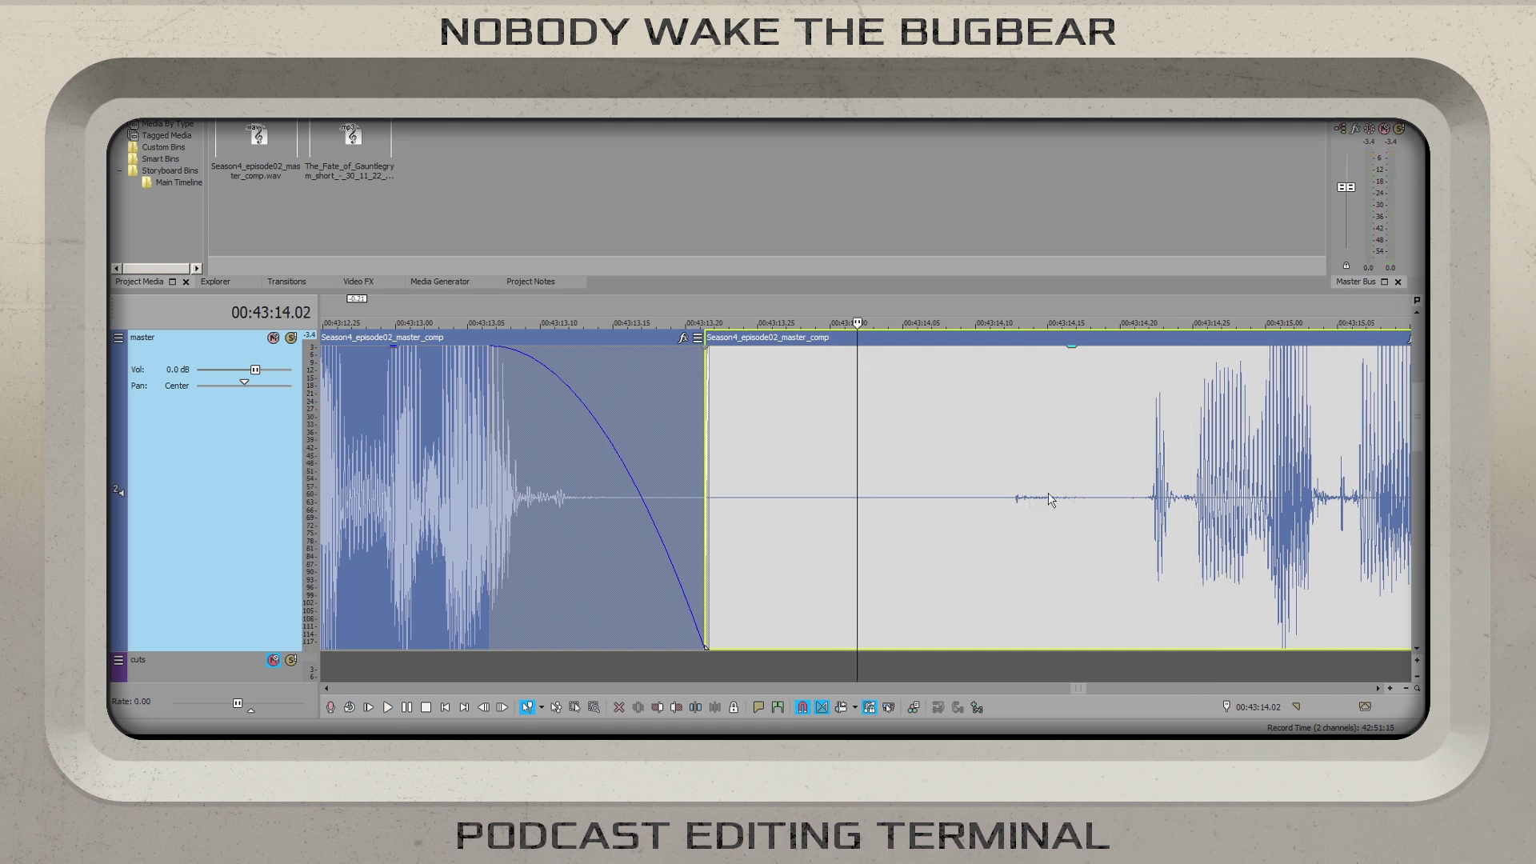
pyautogui.press('Return')
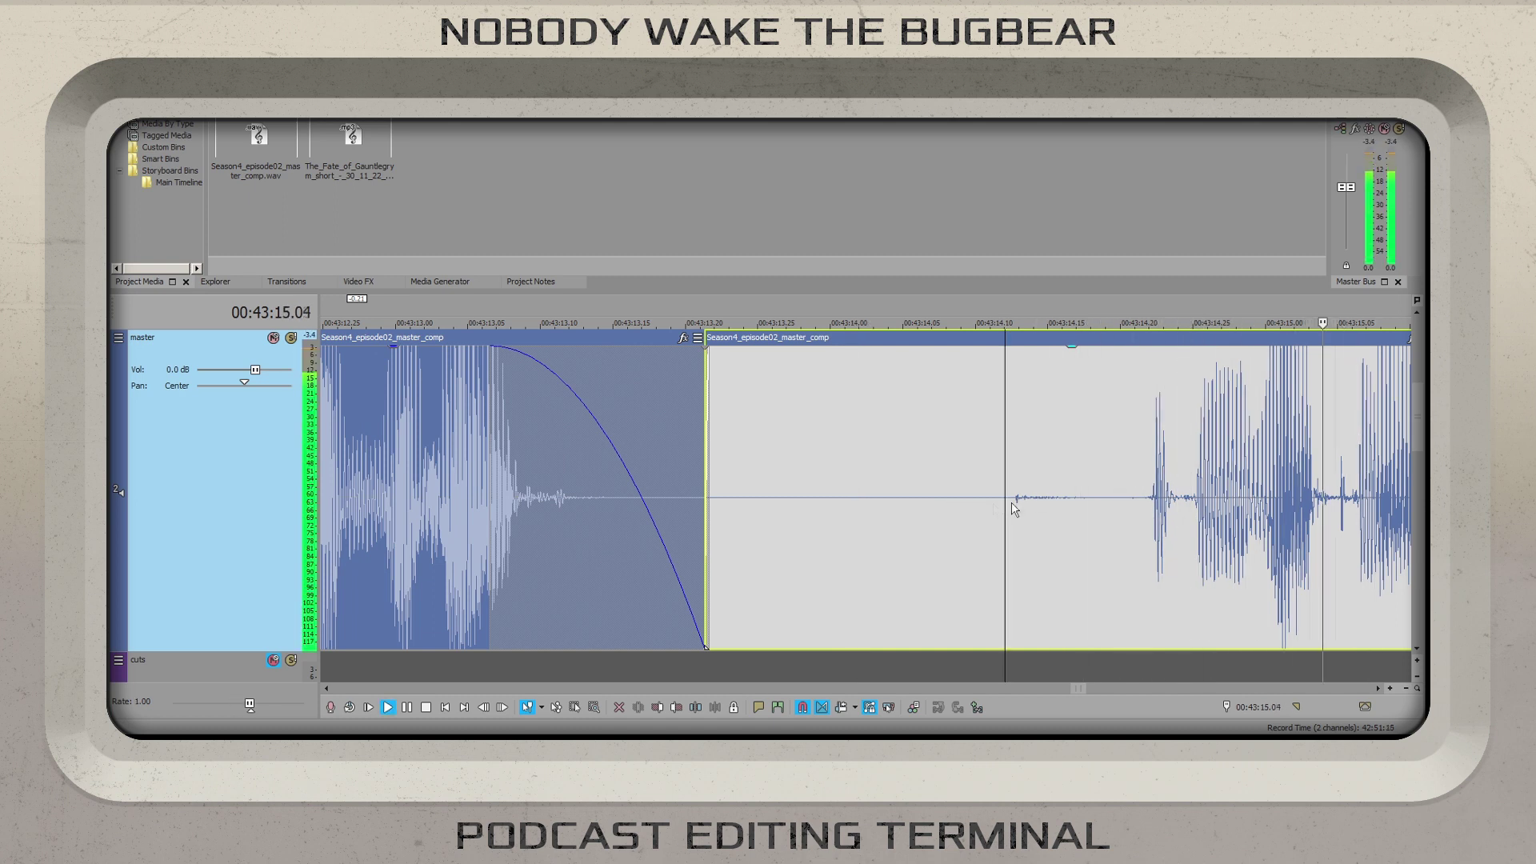
pyautogui.press('Return')
pyautogui.press('s')
pyautogui.press('Delete')
pyautogui.moveTo(1064, 346); pyautogui.dragTo(1165, 347)
# - Paste a 7-frame piece of silence at 00:43:13.21, before the faded-in clip, and play the join
pyautogui.click(755, 454)
pyautogui.hotkey('ctrl', 'v')
pyautogui.rightClick(867, 432)
pyautogui.click(941, 516)
pyautogui.click(520, 491)
pyautogui.press('space')
# - Split the master clip in the short quiet gap at about 00:43:14.16 and play the phrase around it
pyautogui.press('Return')
pyautogui.scroll(4, 992, 487)
pyautogui.press('space')
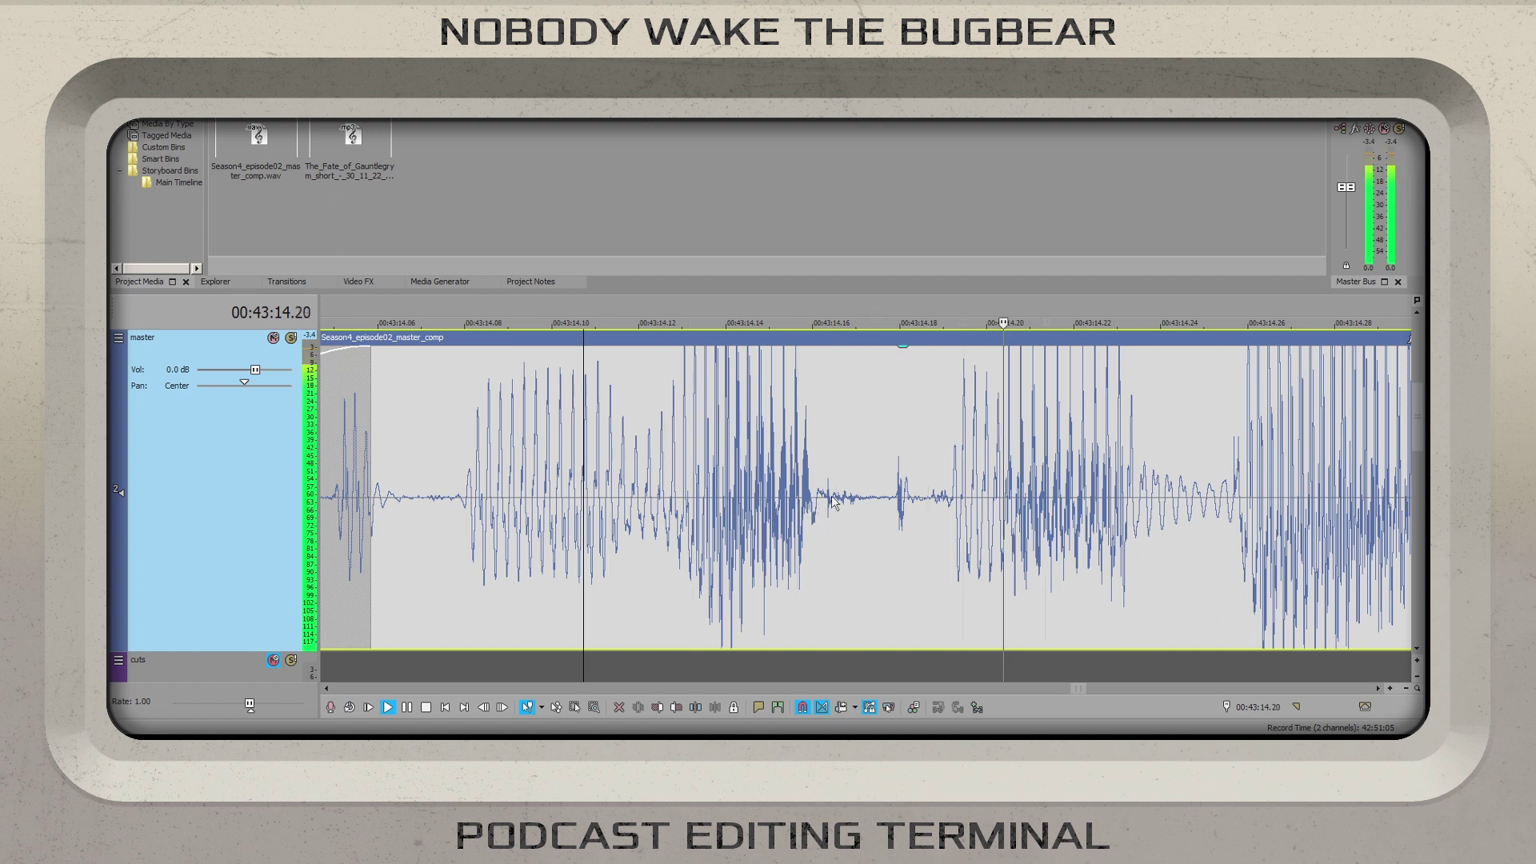
pyautogui.click(479, 457)
pyautogui.press('s')
pyautogui.scroll(-5, 1075, 476)
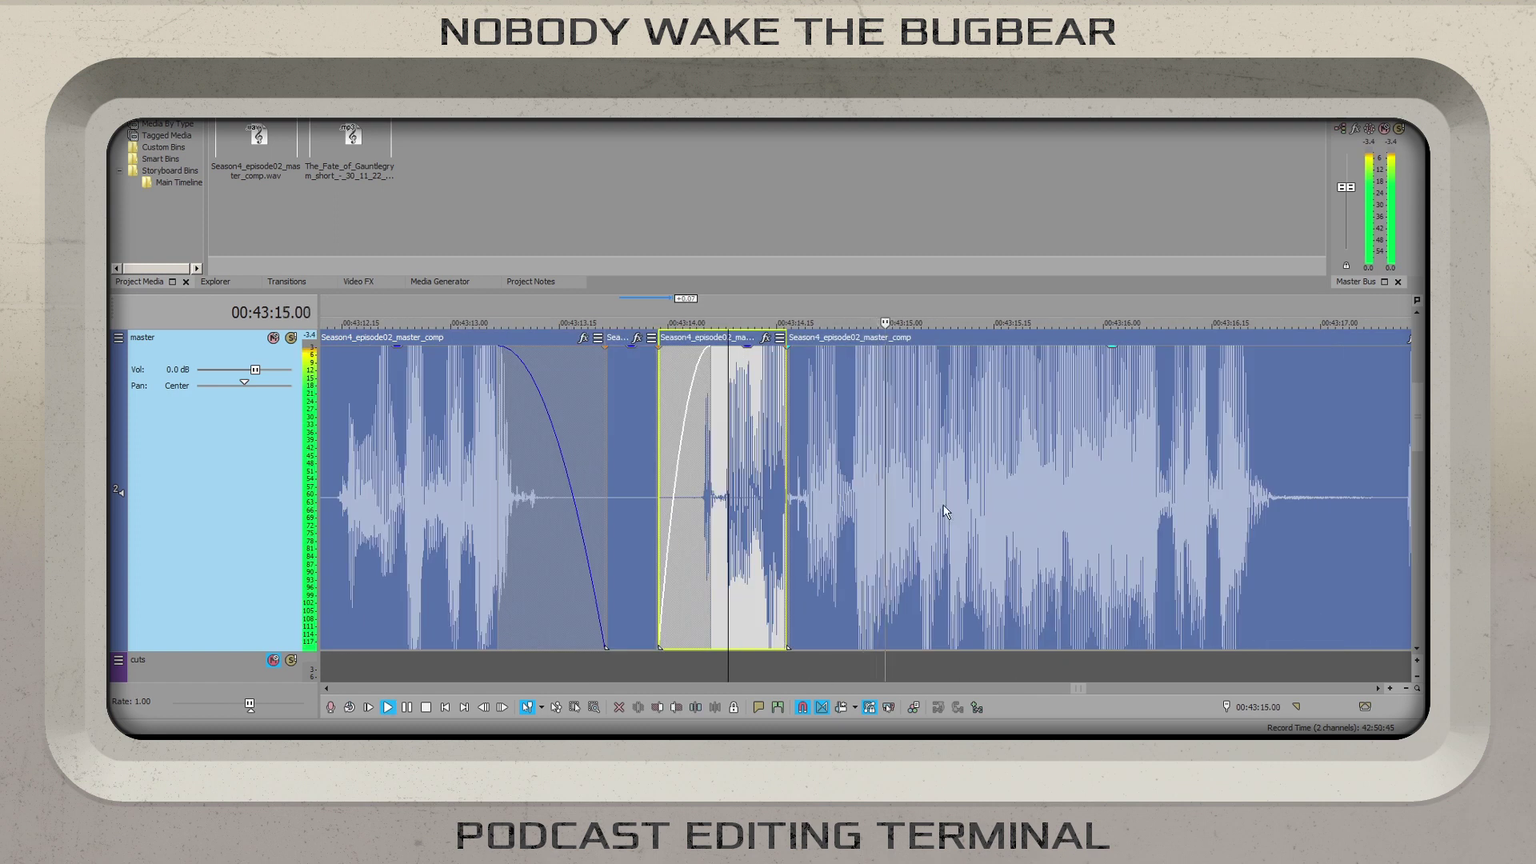
# - Play on through the following words and split out a short section of the hiss around 00:43:18.28
pyautogui.click(1162, 455)
pyautogui.scroll(2, 1040, 480)
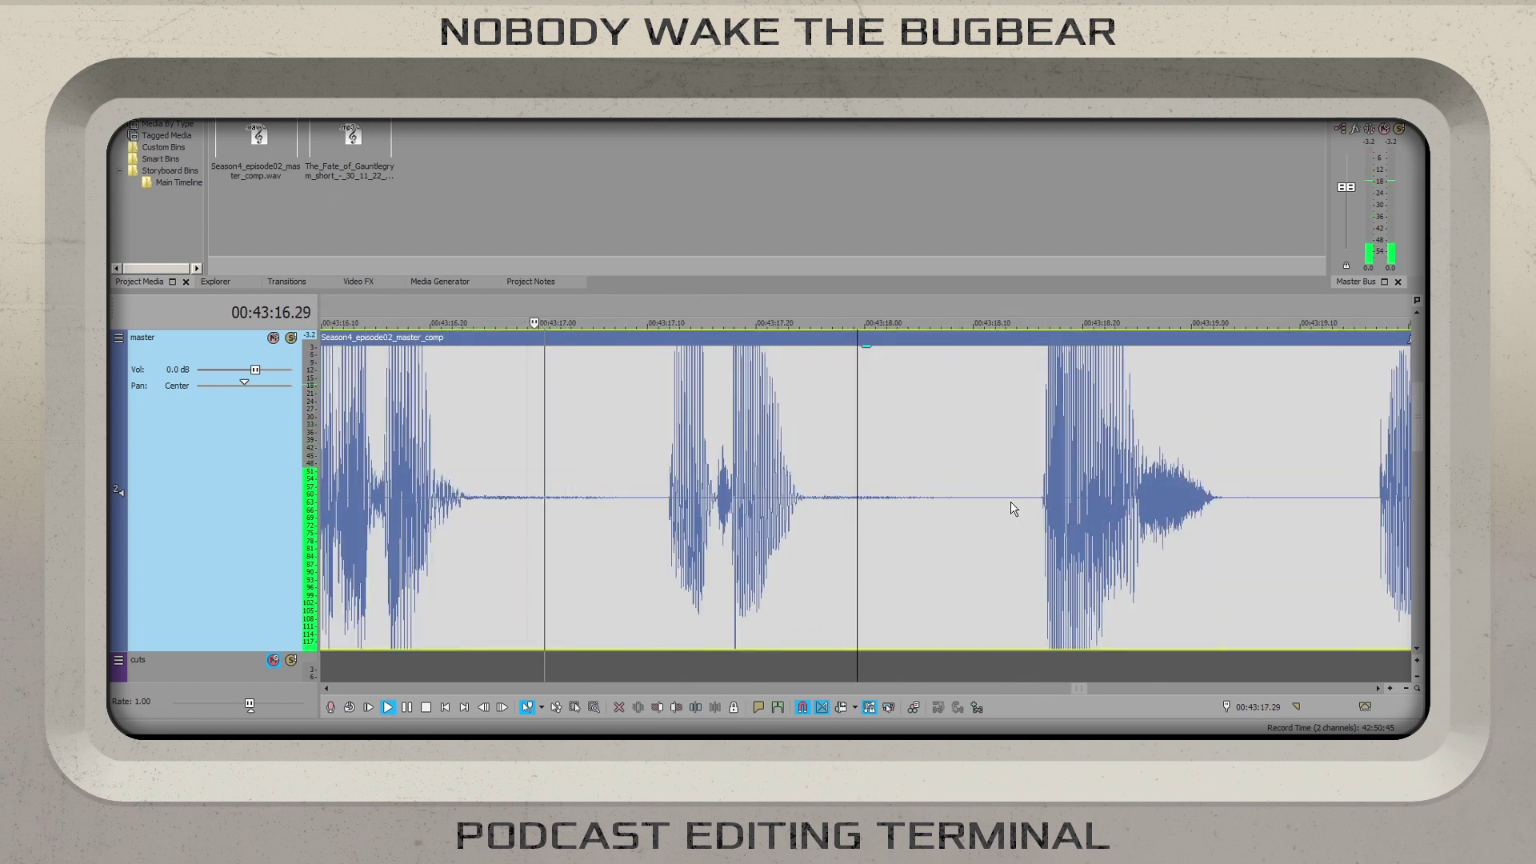
pyautogui.press('space')
pyautogui.scroll(5, 960, 489)
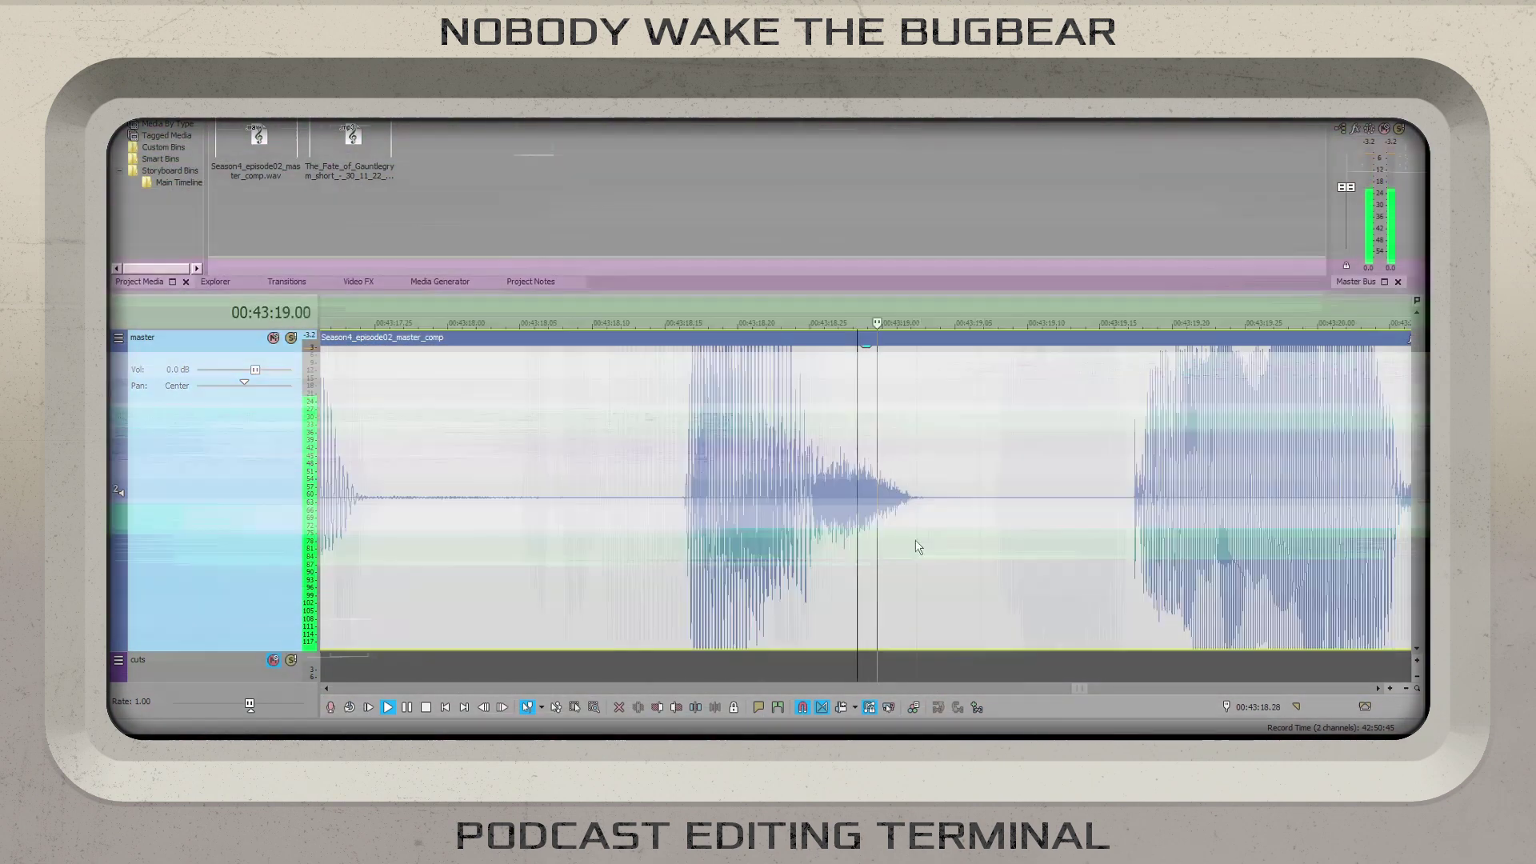
pyautogui.press('s')
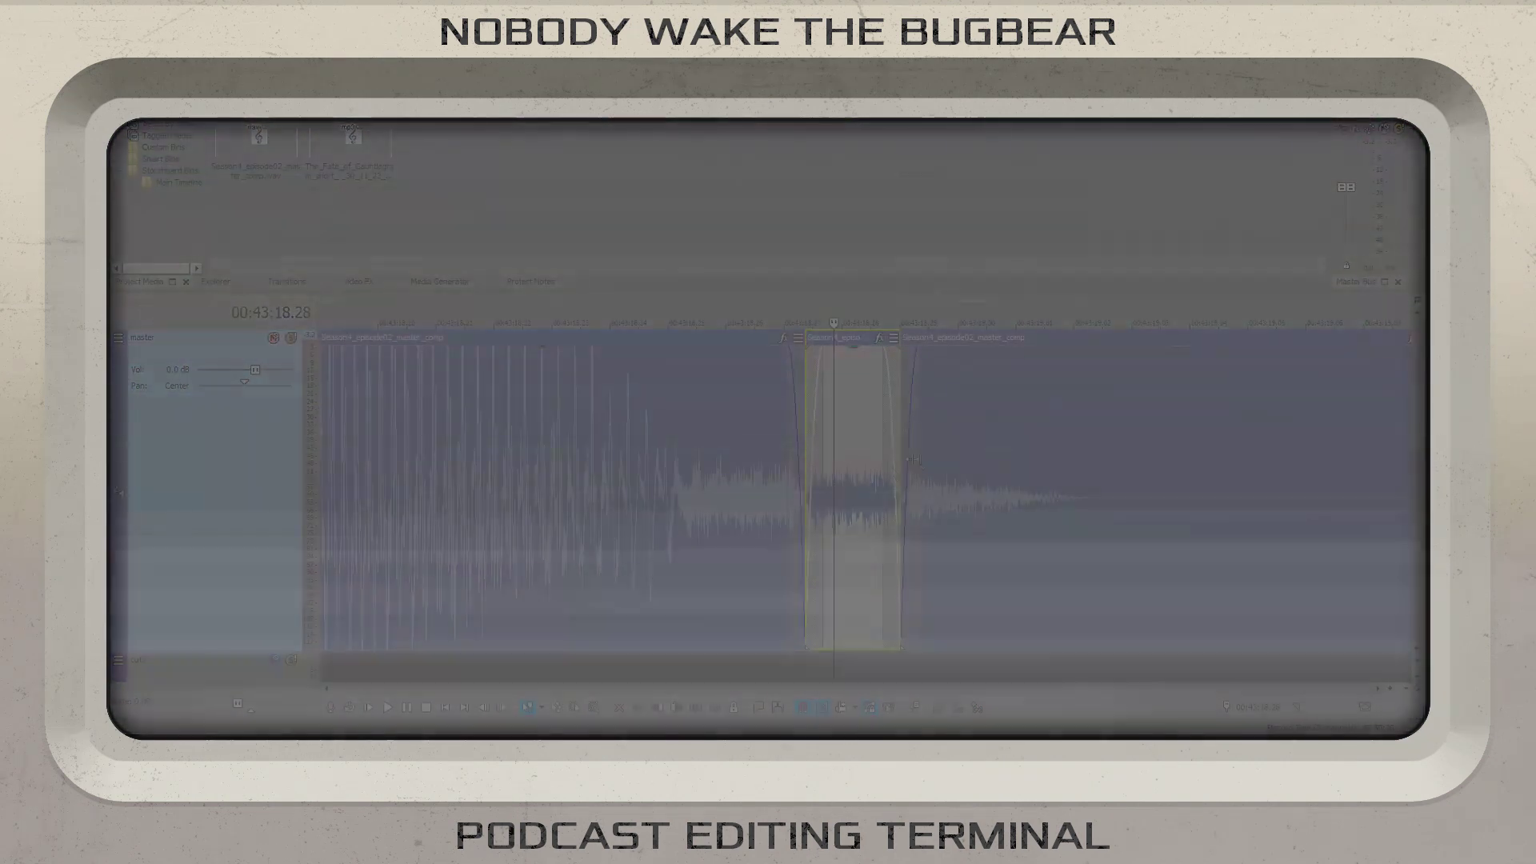